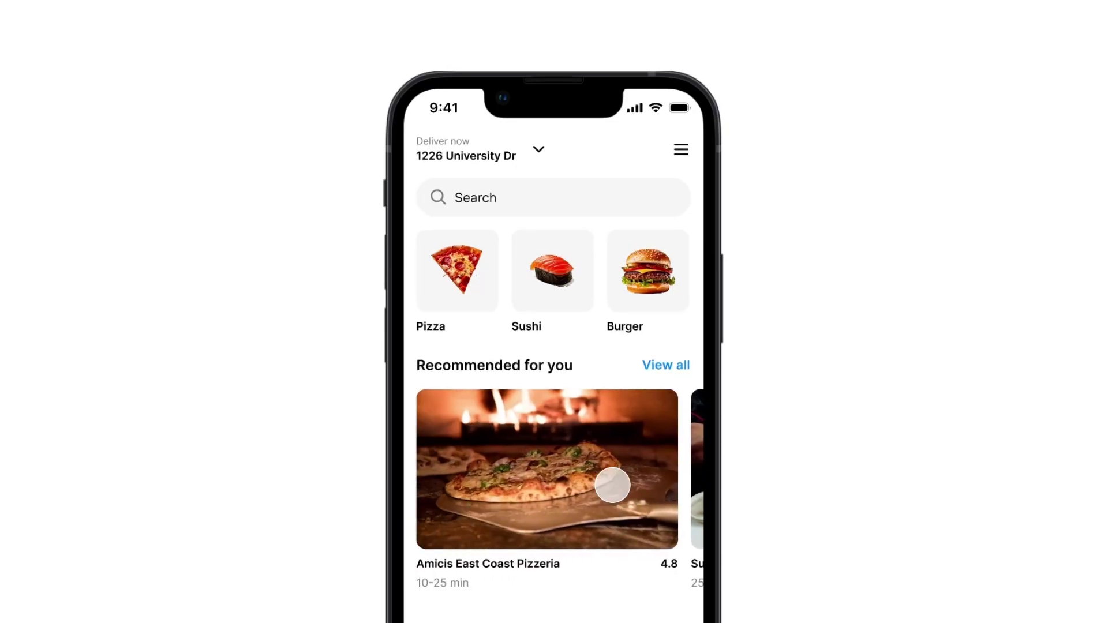
Swipe the Recommended restaurant cards left to reveal the Sushi Bar Sakura card
drag(612, 485, 480, 485)
drag(600, 480, 438, 476)
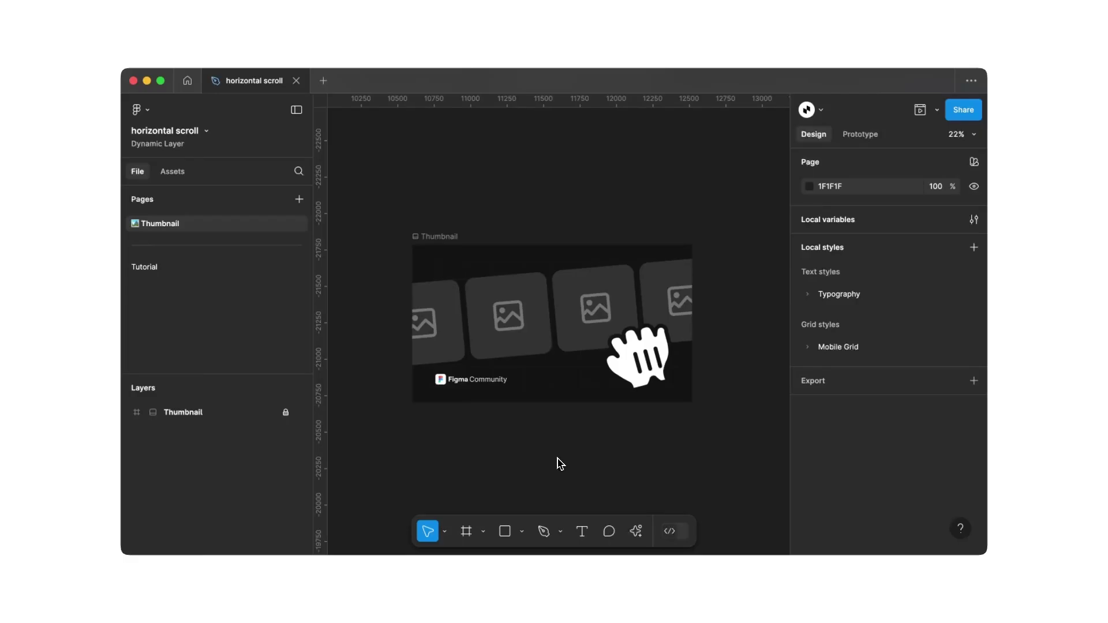
On the Tutorial page, preview the 'horizontal scroll - basic' frame as a prototype
click(251, 269)
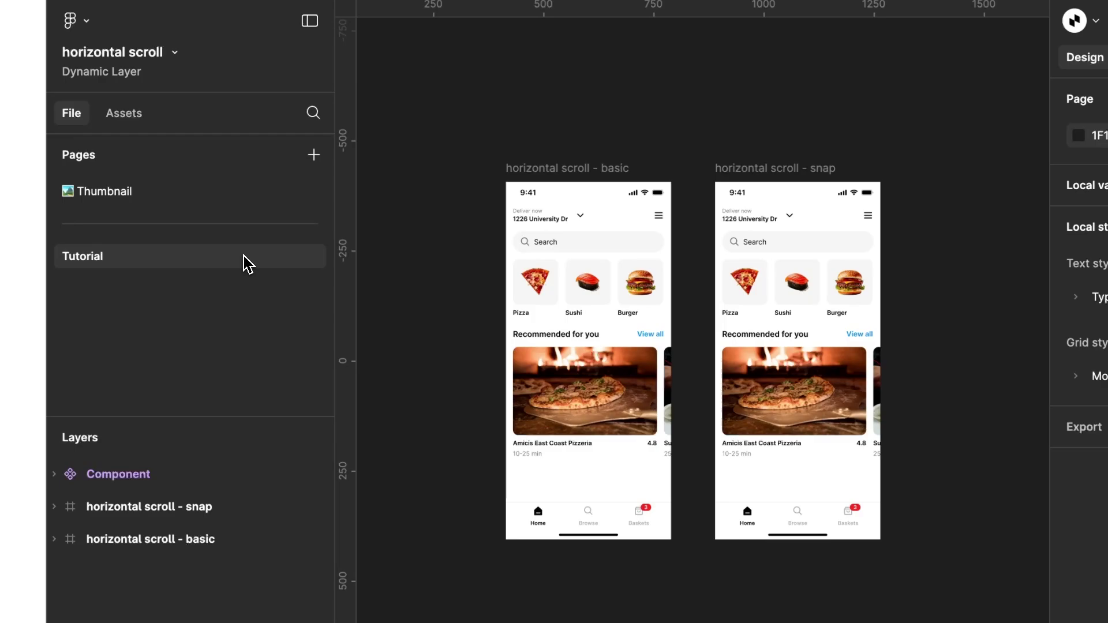
click(563, 170)
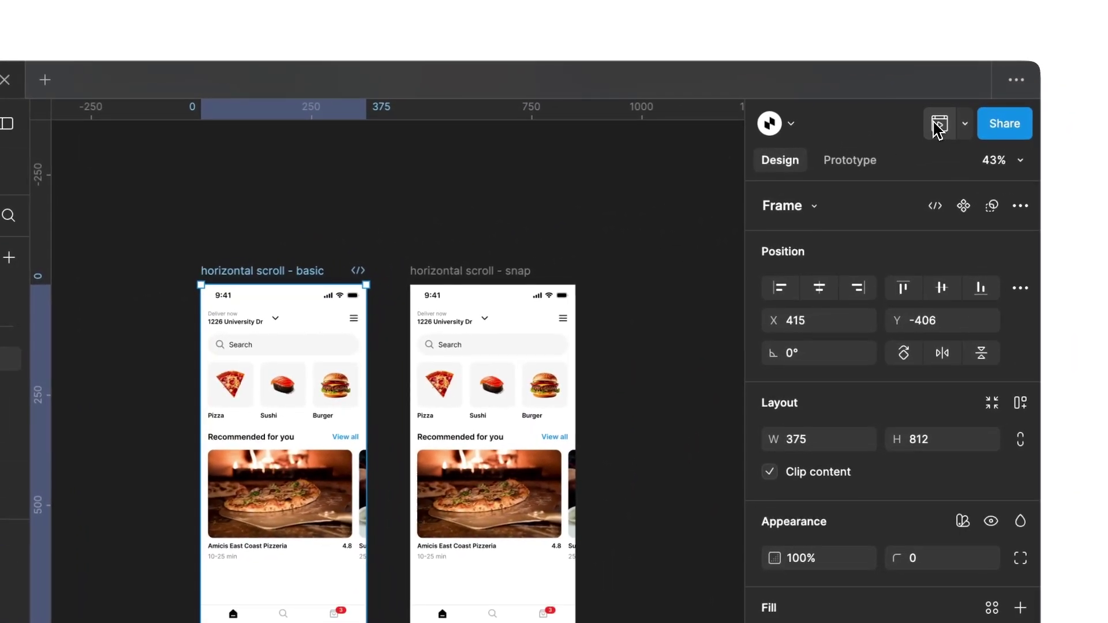
click(944, 124)
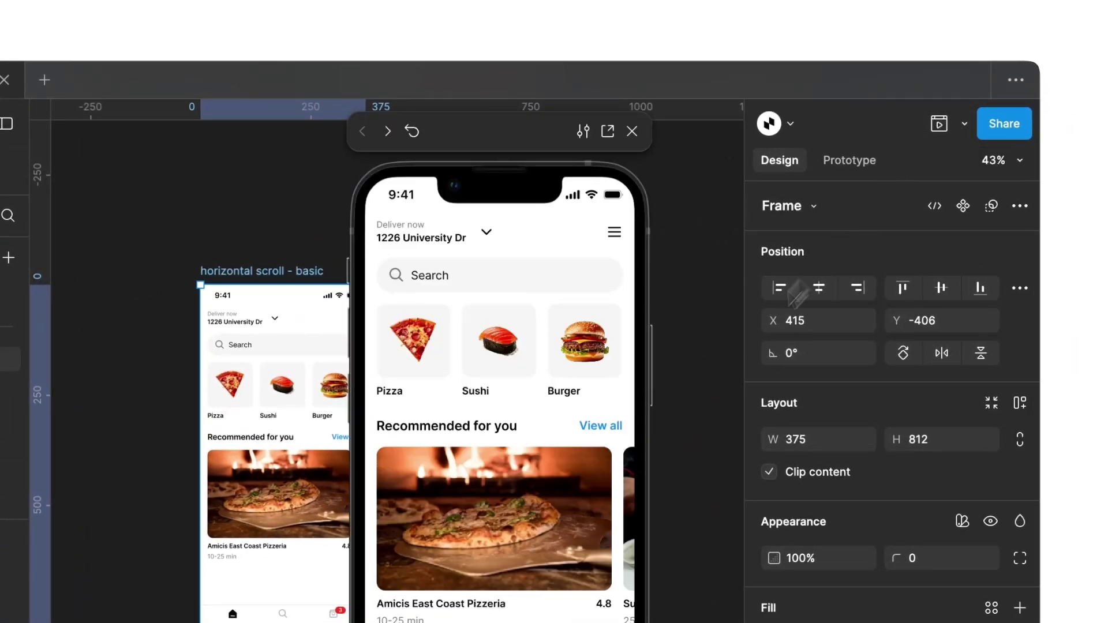
Scroll the restaurant cards right and back left, then close the preview
scroll(566, 441, right, 5)
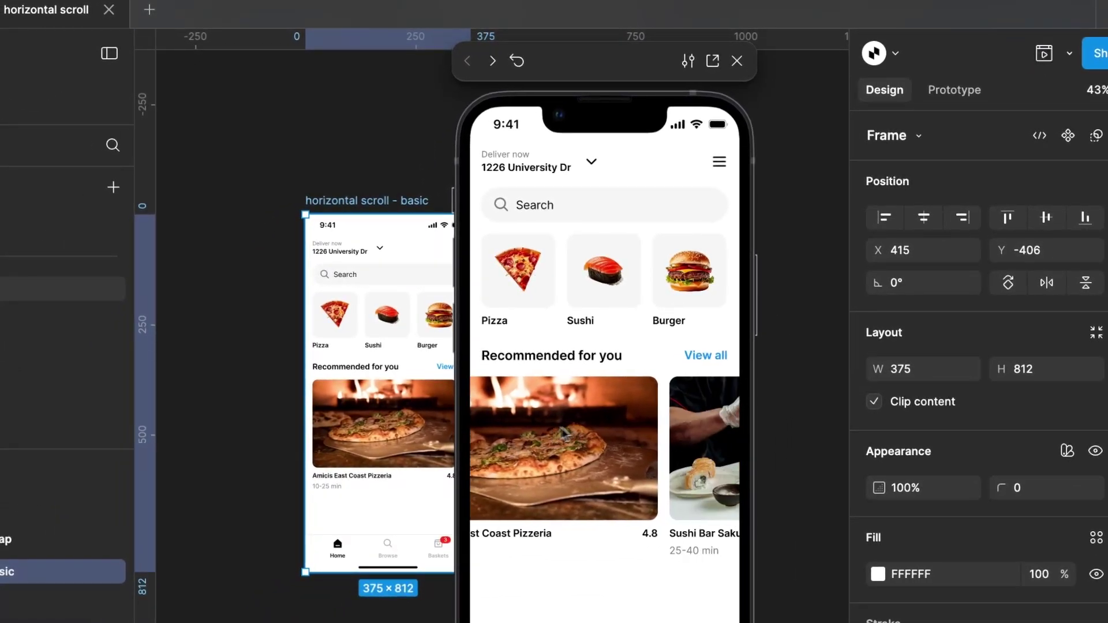
scroll(557, 418, right, 4)
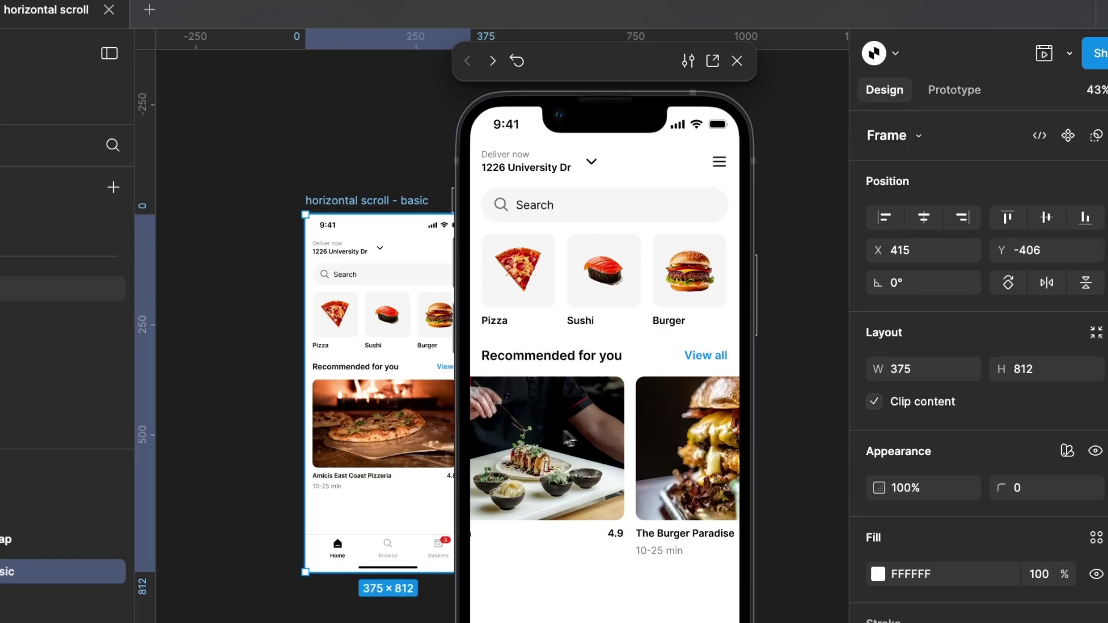
scroll(598, 441, left, 5)
scroll(677, 442, left, 3)
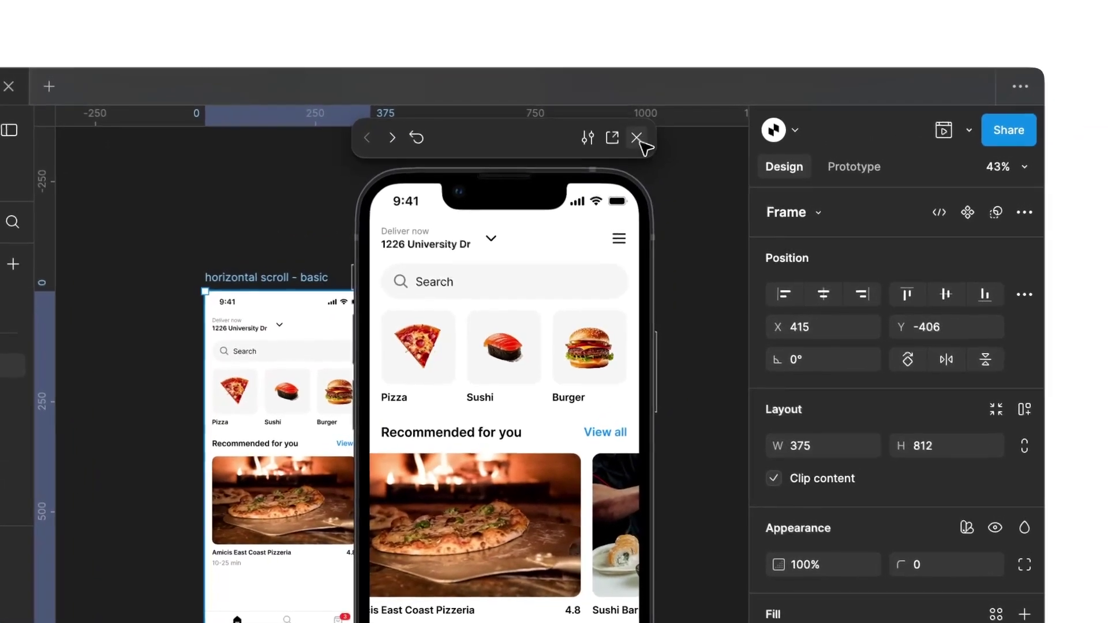
click(637, 138)
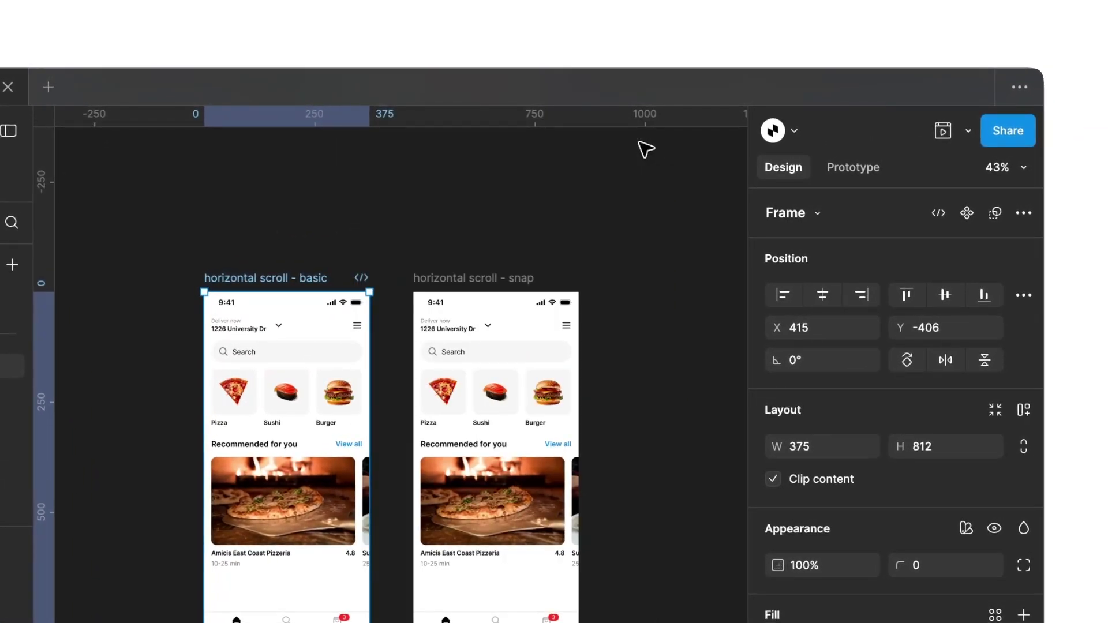
Preview the 'horizontal scroll - snap' frame and scroll its cards to the right
click(499, 283)
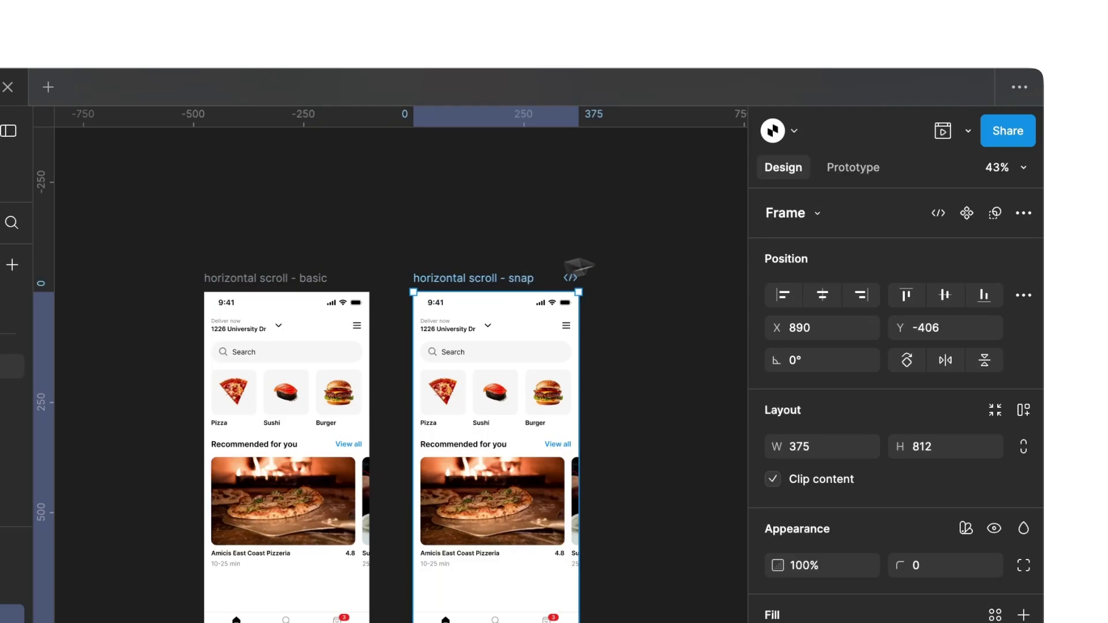
click(943, 132)
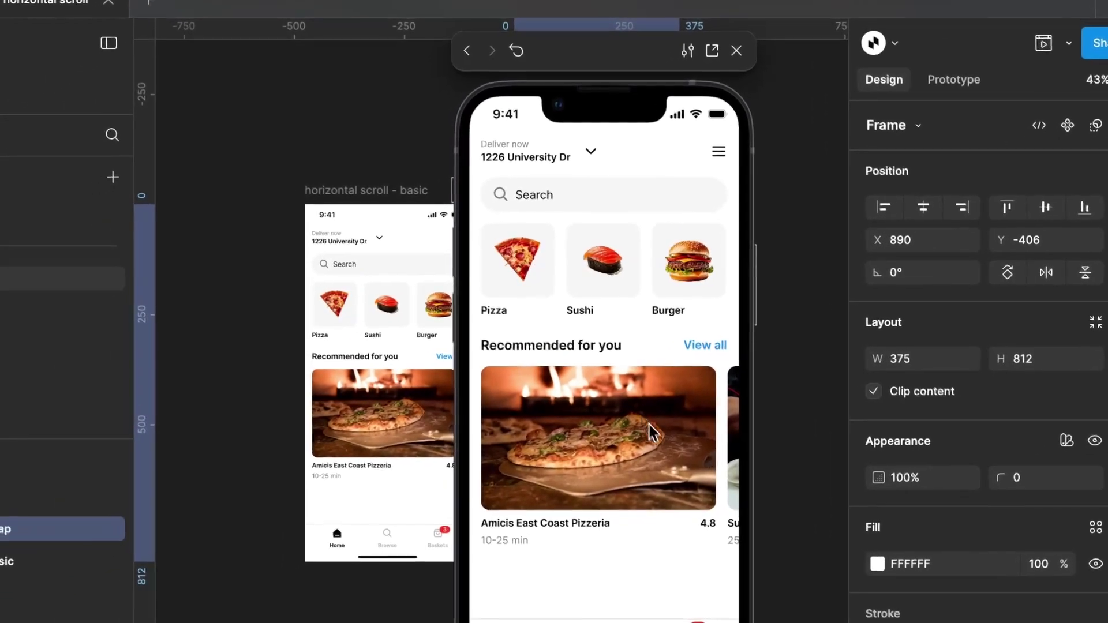
scroll(466, 522, right, 2)
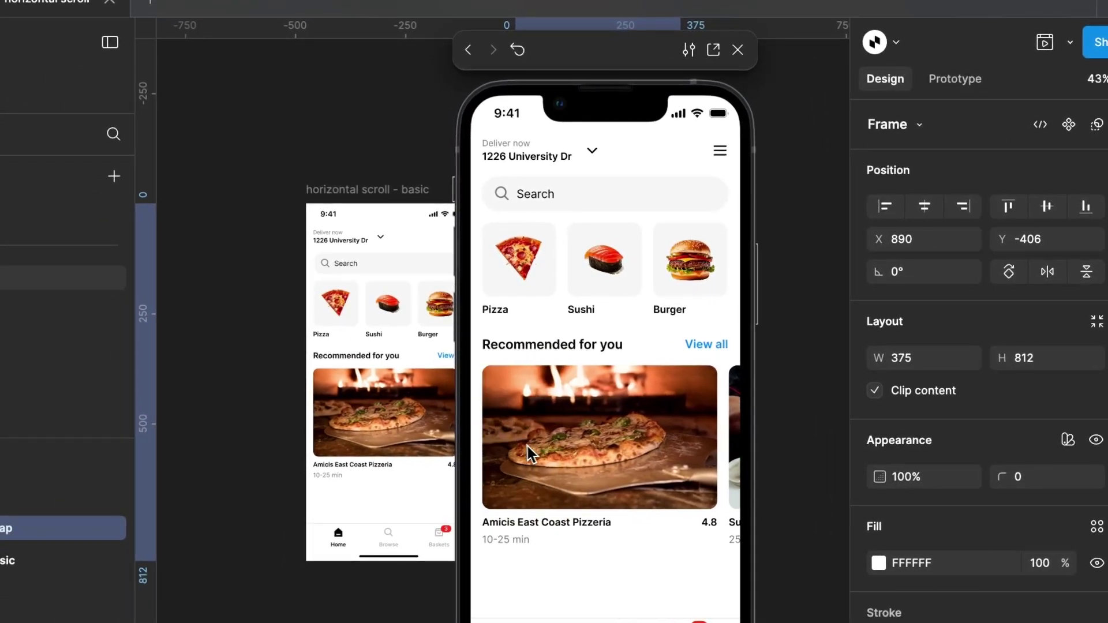
scroll(528, 446, right, 3)
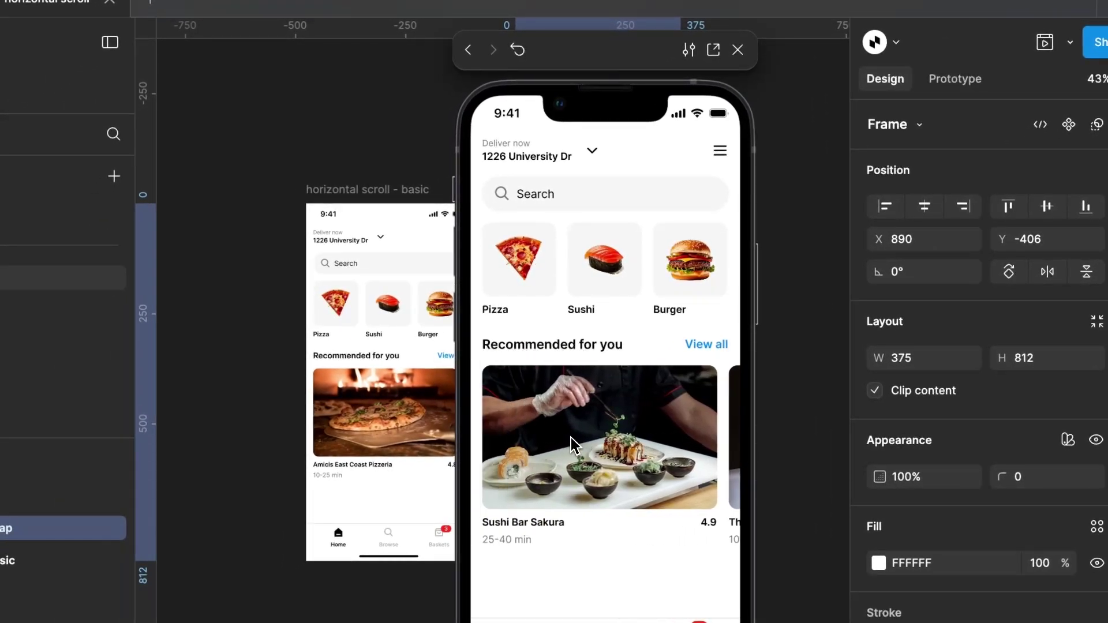
scroll(521, 453, right, 3)
Scroll and drag the cards to watch them snap, then close the preview
scroll(522, 453, left, 3)
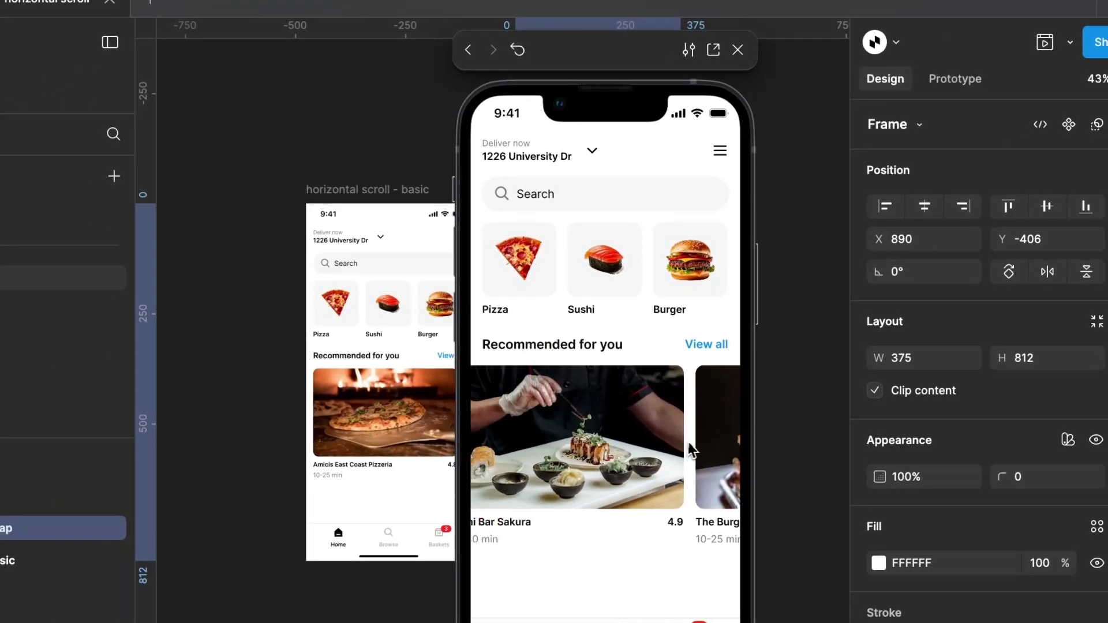
drag(568, 434, 519, 434)
scroll(519, 434, right, 3)
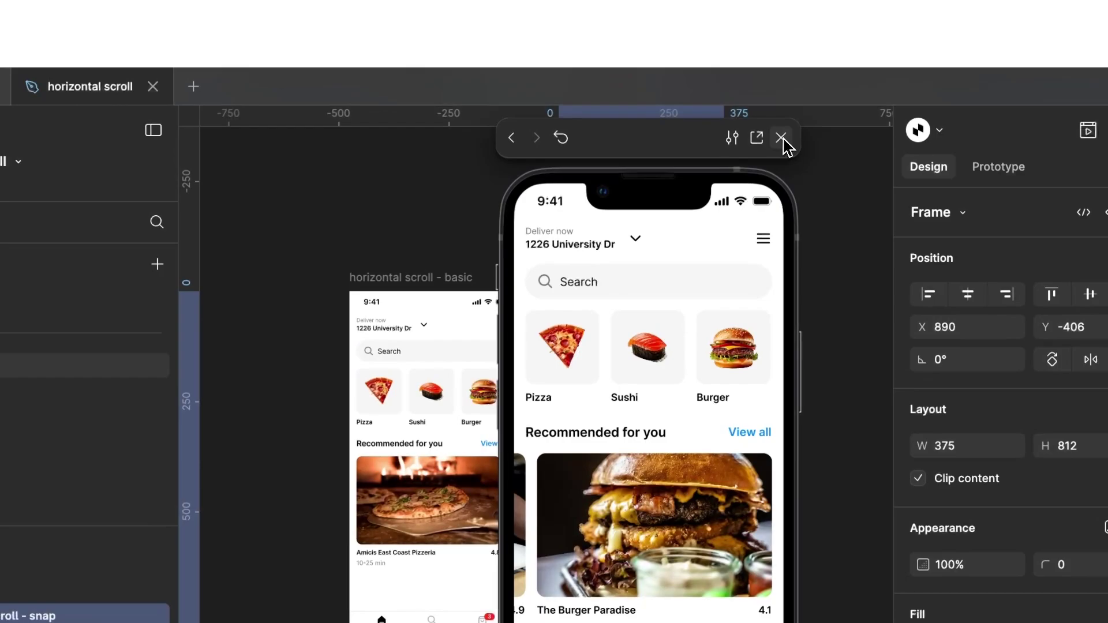
click(778, 132)
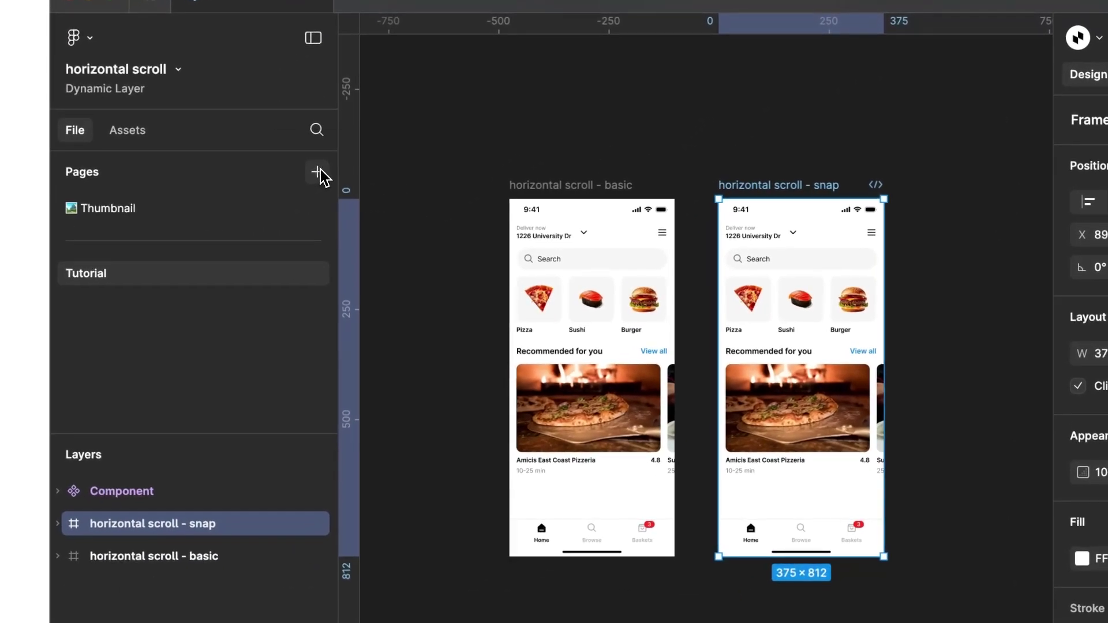
Add a new page containing an iPhone 13 mini frame
click(320, 172)
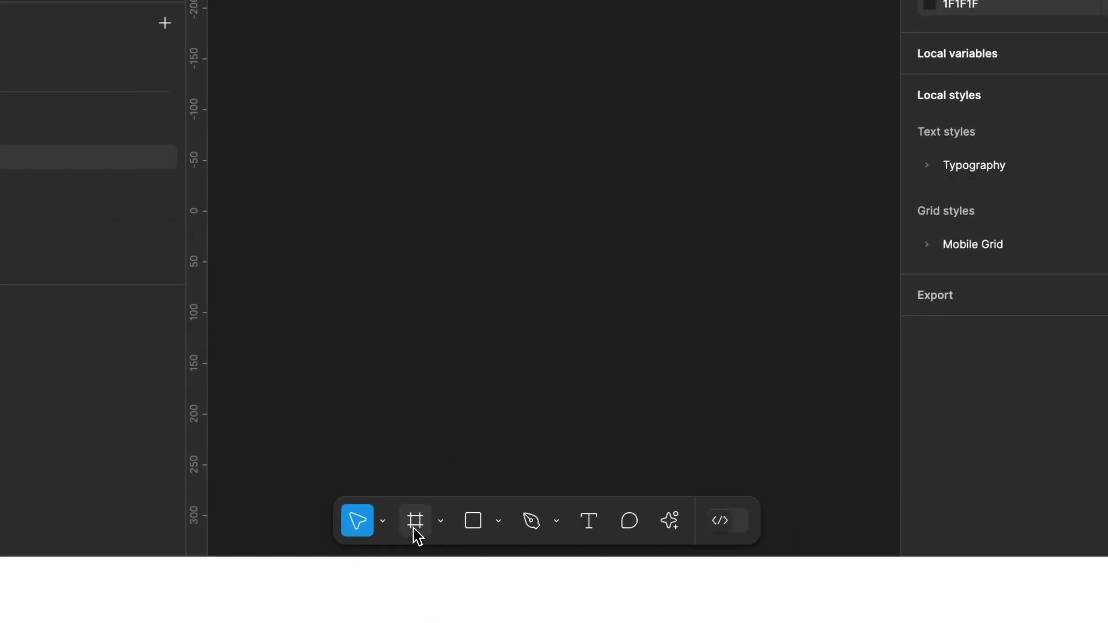
click(414, 521)
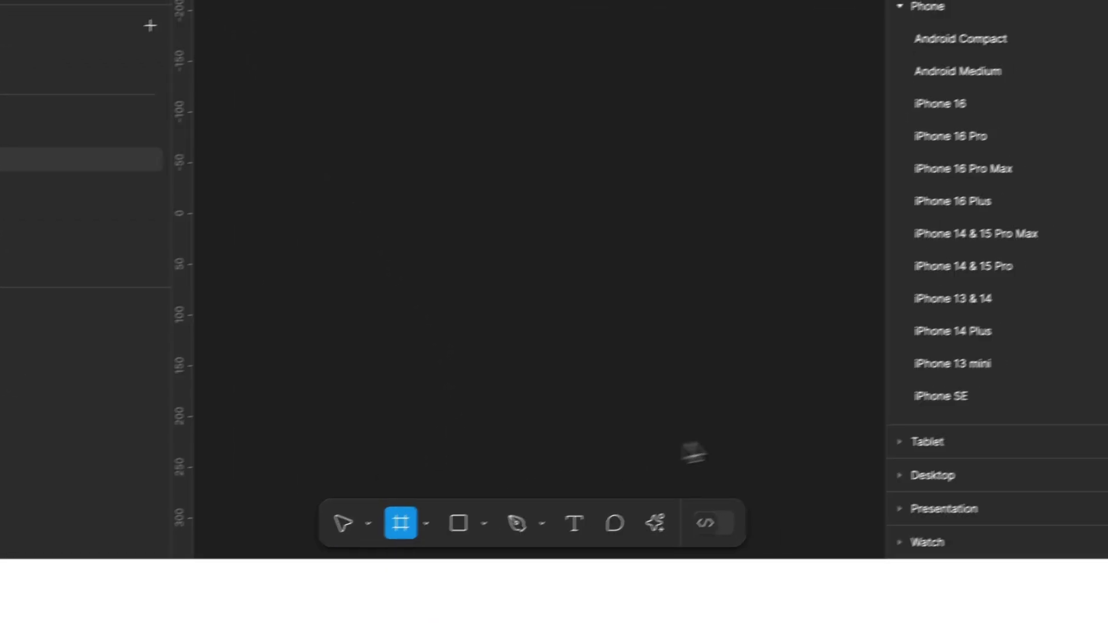
click(868, 391)
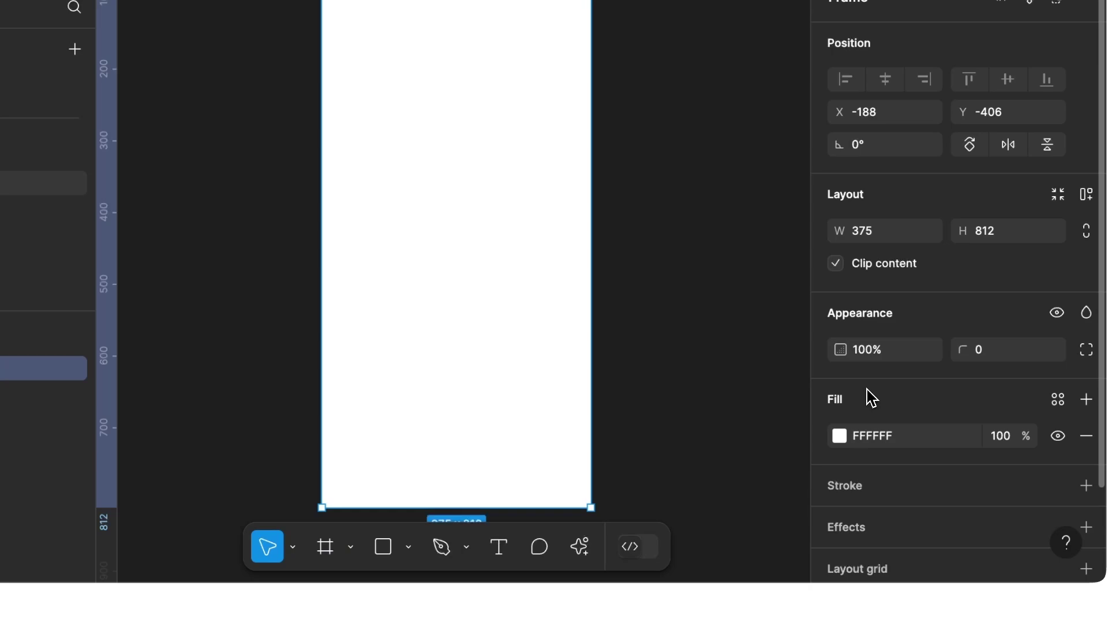
click(638, 237)
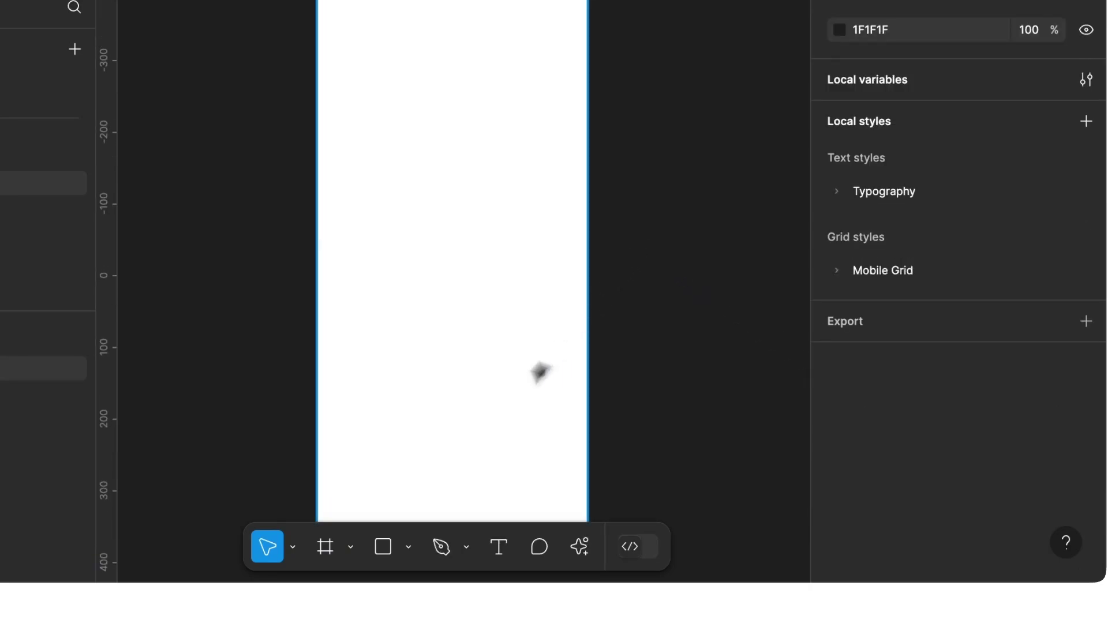
Draw a 375×240 frame inside the phone frame at X 0, Y 150
click(325, 548)
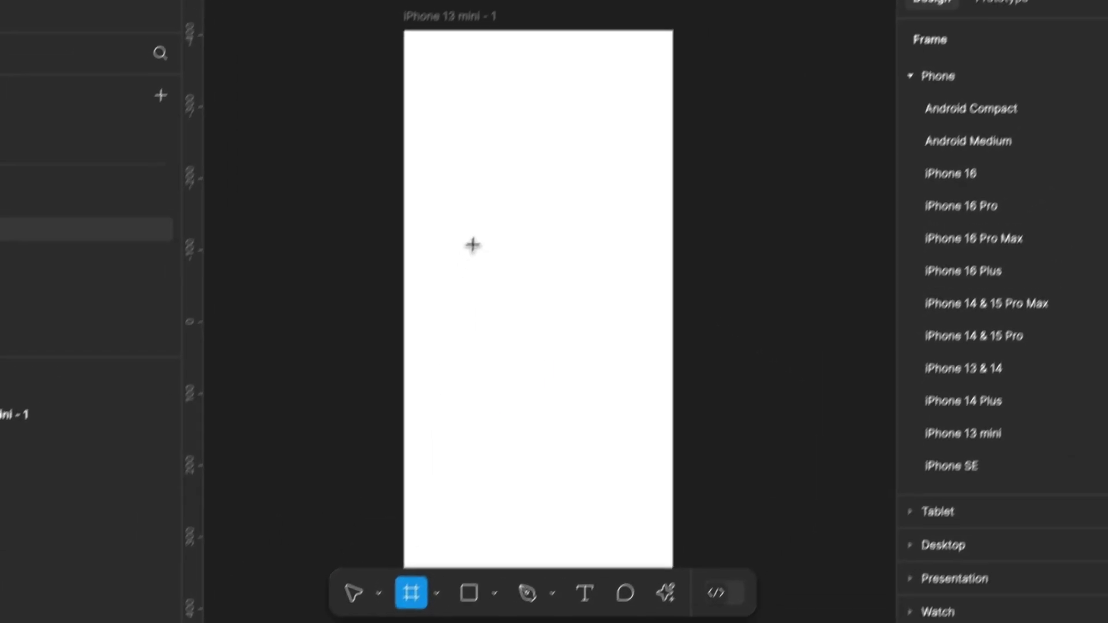
drag(485, 93, 718, 229)
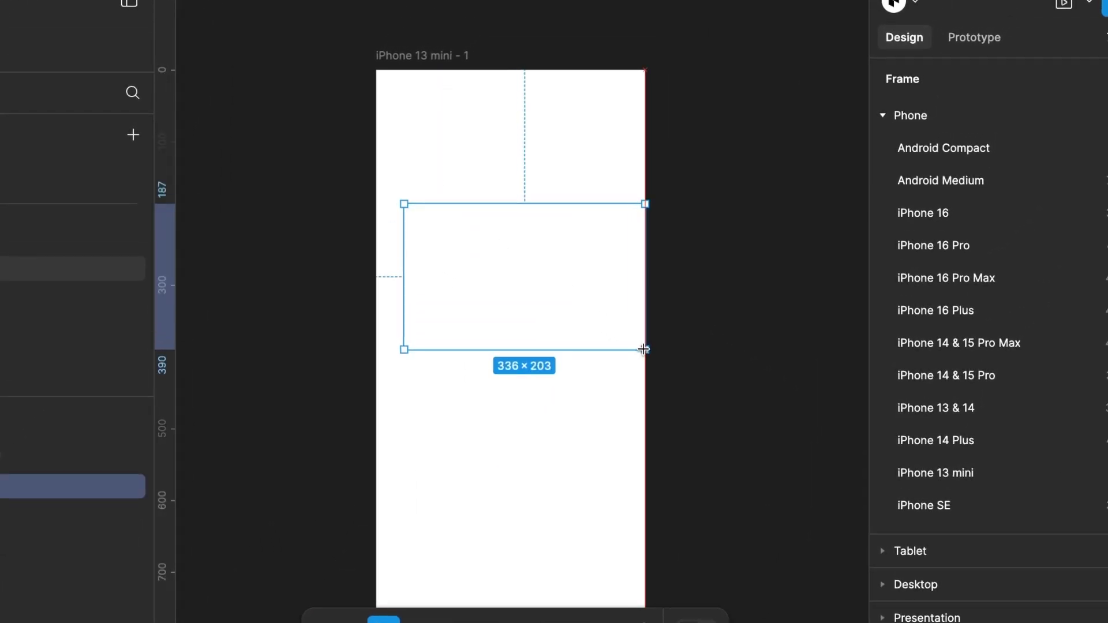
drag(404, 204, 376, 177)
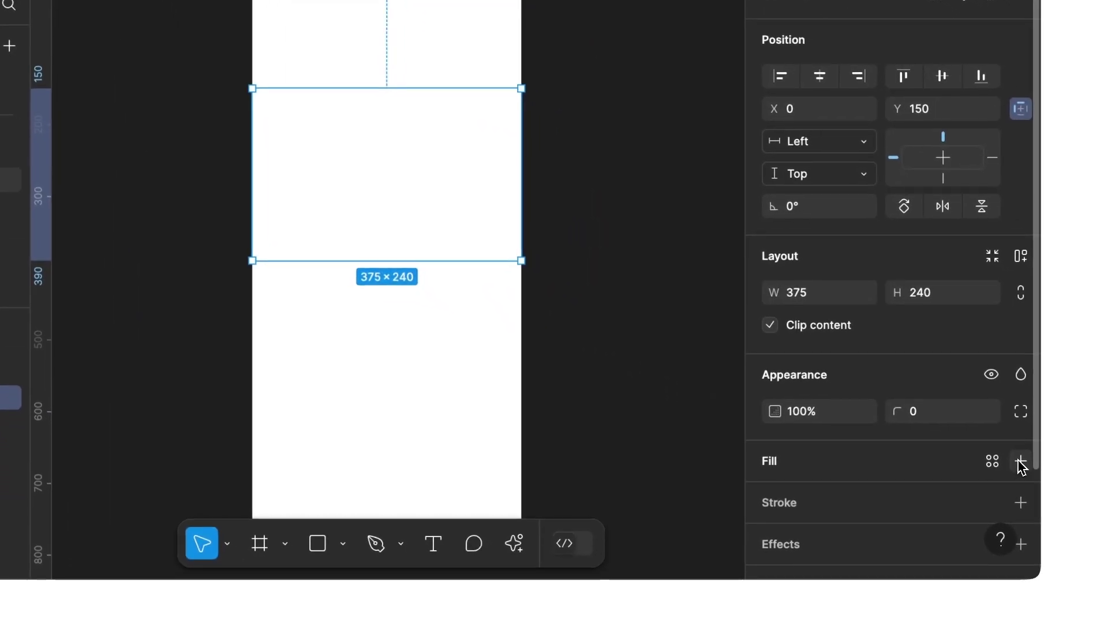
Give the inner frame a light grey C3C3C3 fill
click(1020, 460)
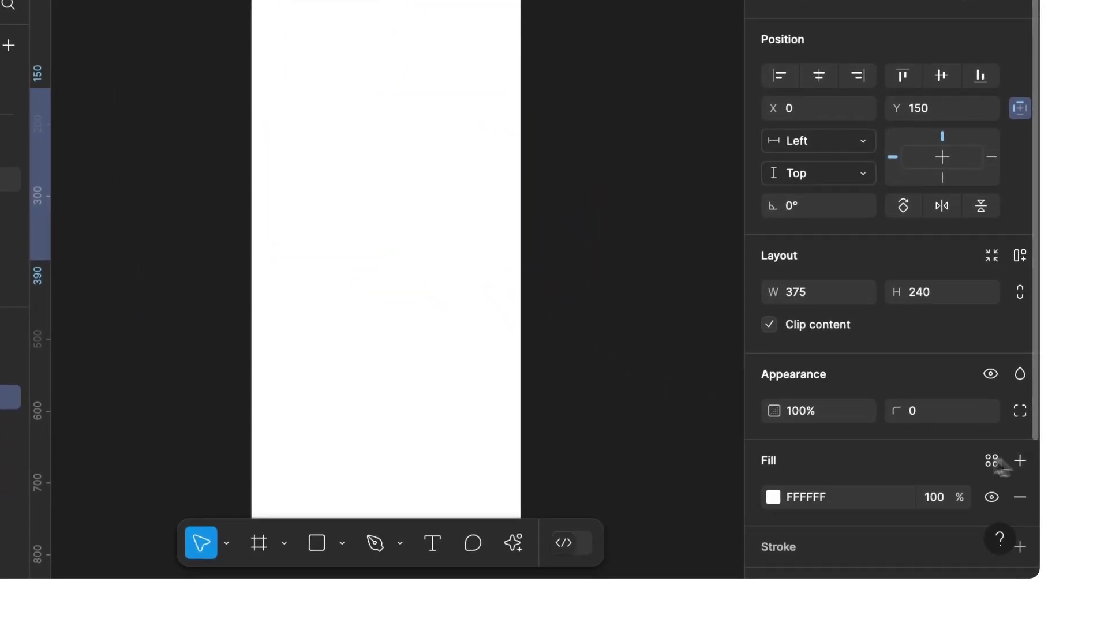
click(773, 497)
drag(597, 261, 458, 140)
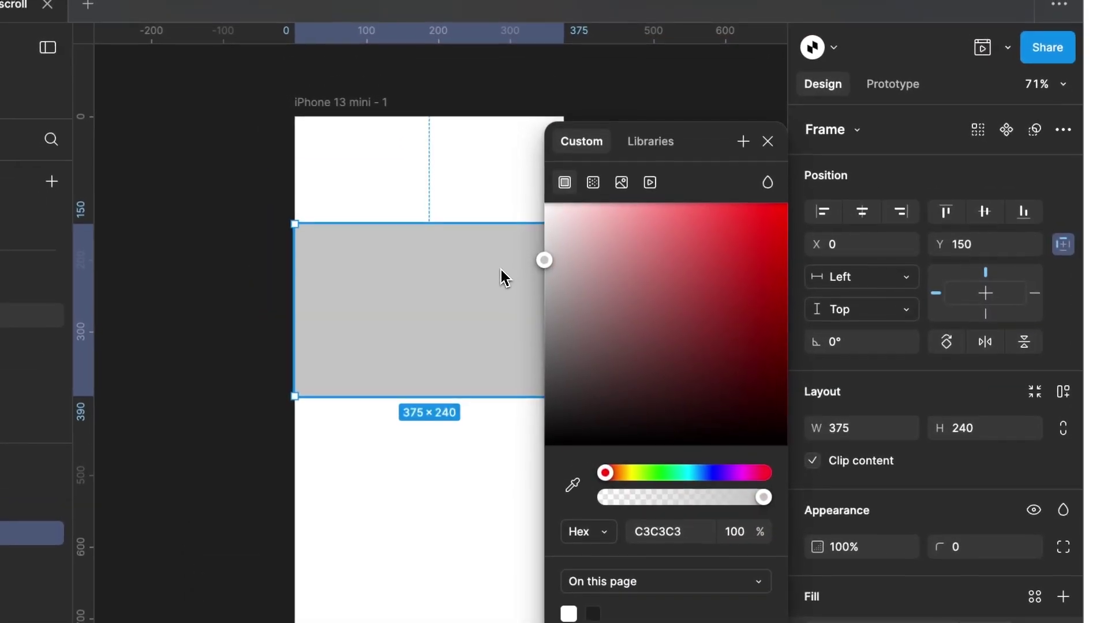
click(764, 131)
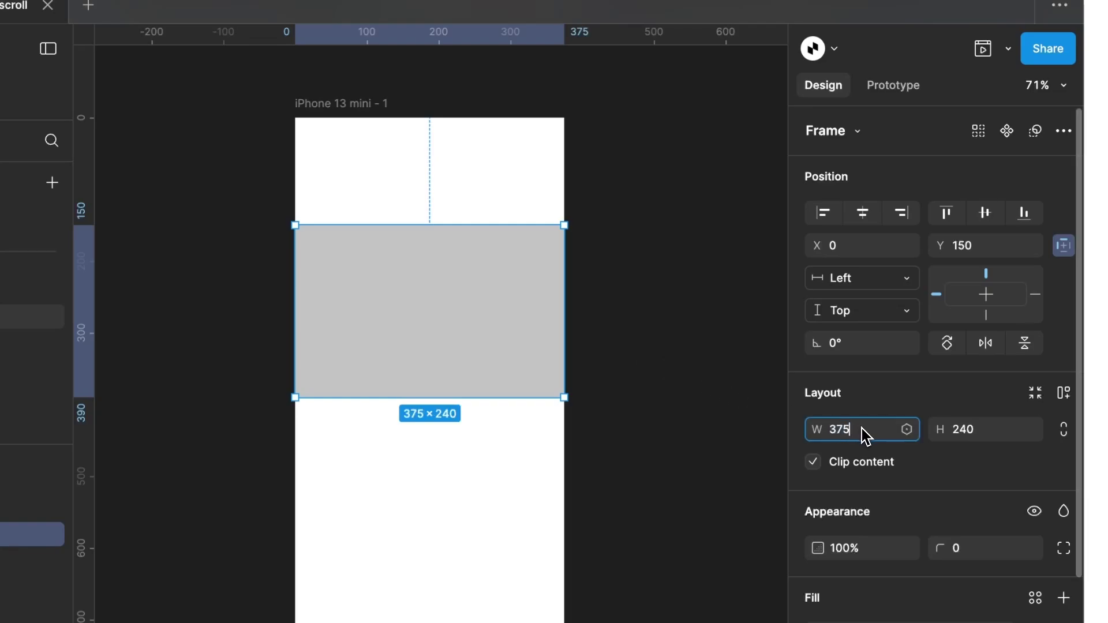
Narrow the card to 327 px wide and move it to X 15
key(Return)
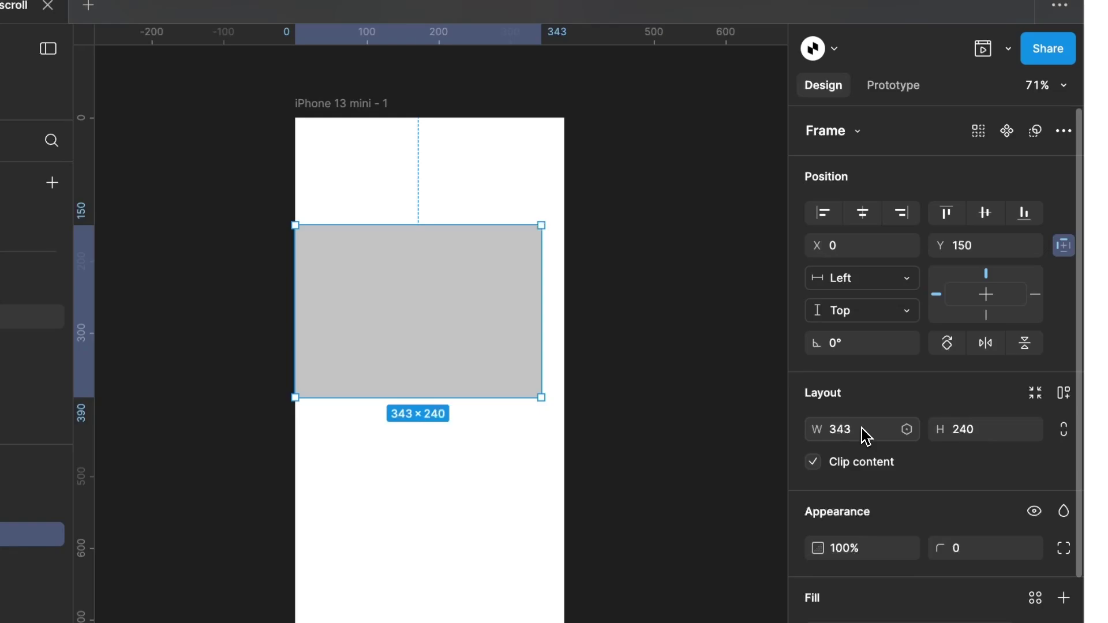
drag(459, 304, 473, 305)
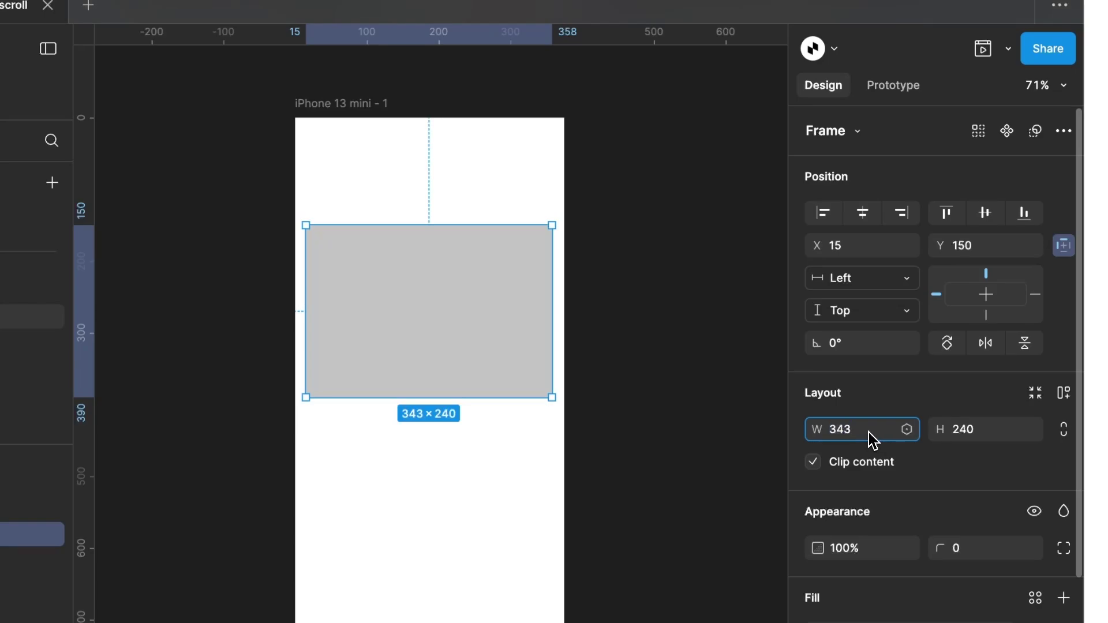
key(Return)
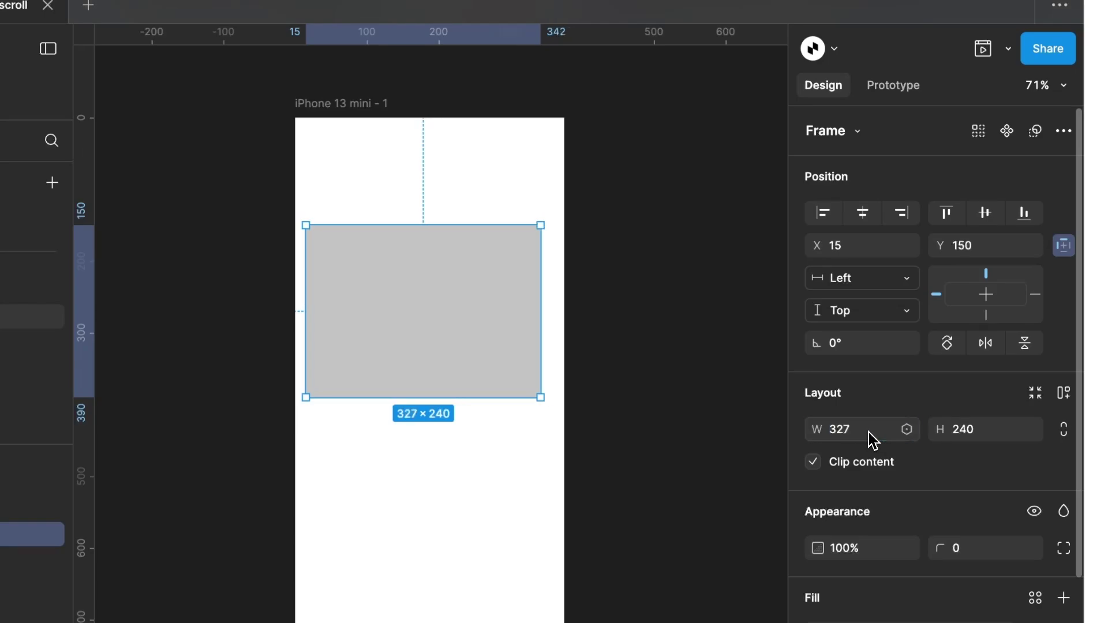
Draw a 111×111 square centred in the grey card at X 108, Y 65
click(642, 354)
scroll(642, 354, up, 2)
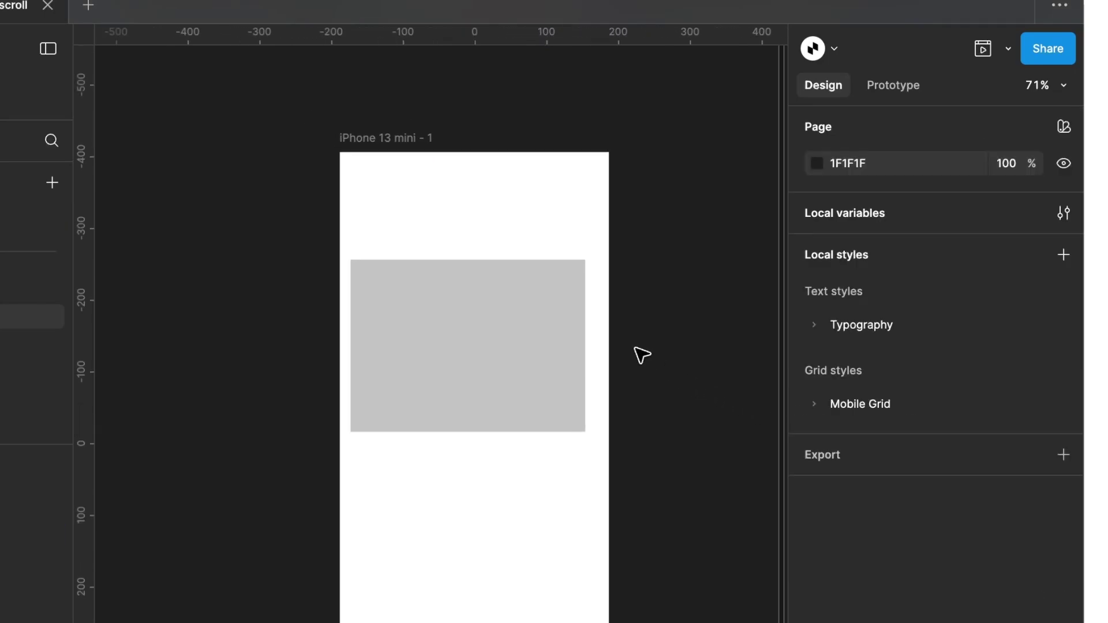
scroll(643, 354, up, 2)
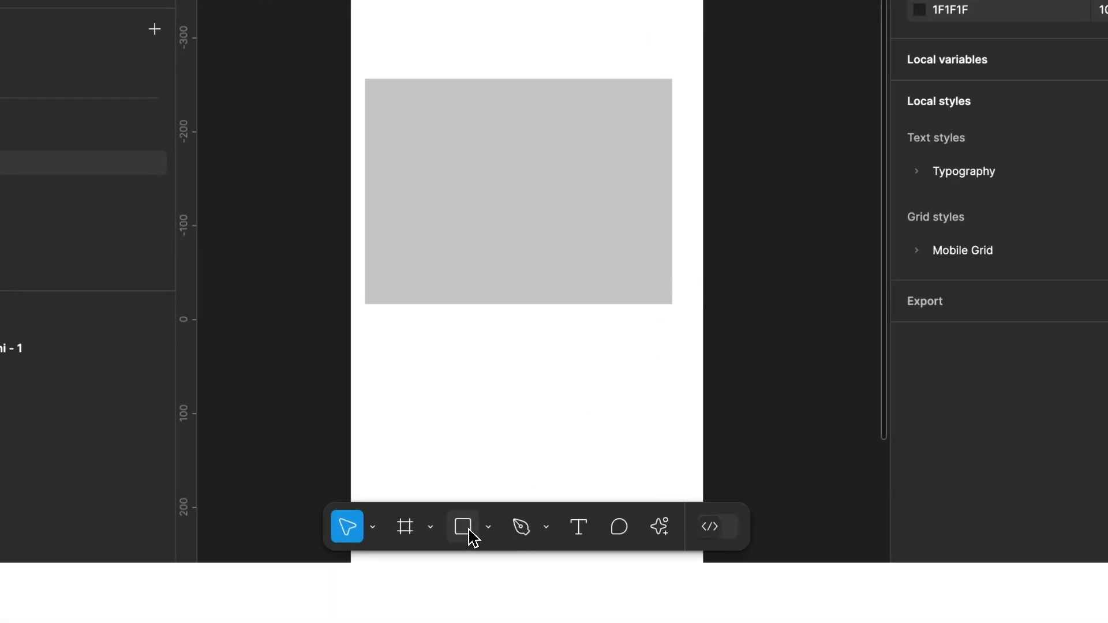
click(469, 524)
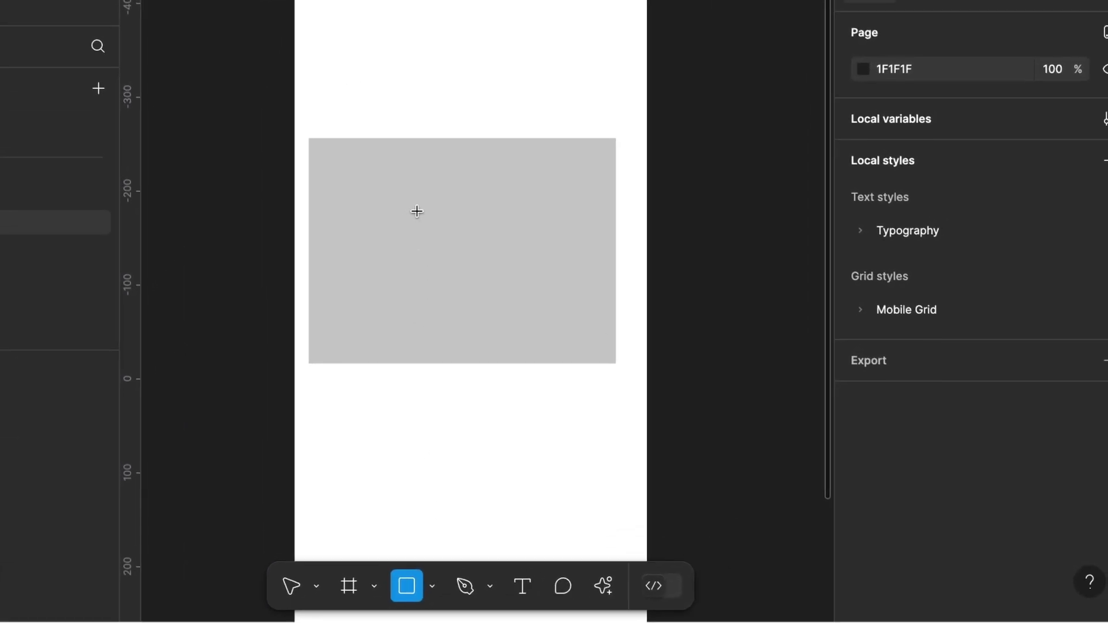
drag(477, 147, 568, 233)
mouse_move(507, 298)
mouse_down()
mouse_move(515, 307)
mouse_move(492, 277)
mouse_move(490, 287)
mouse_up()
Change the square's fill to darker grey 949494
click(863, 510)
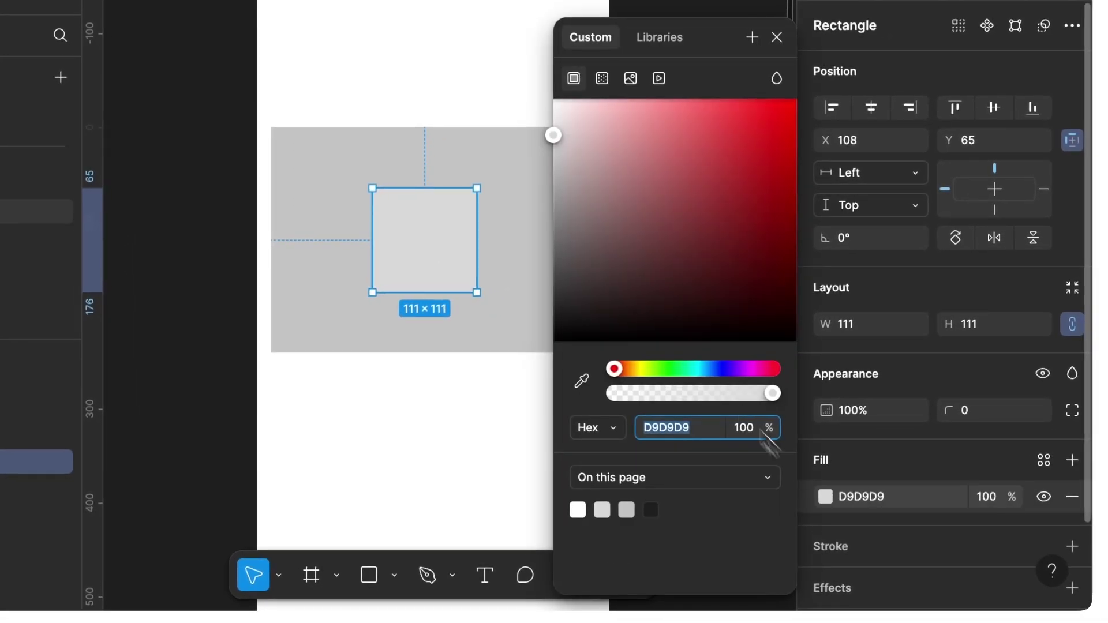
click(572, 201)
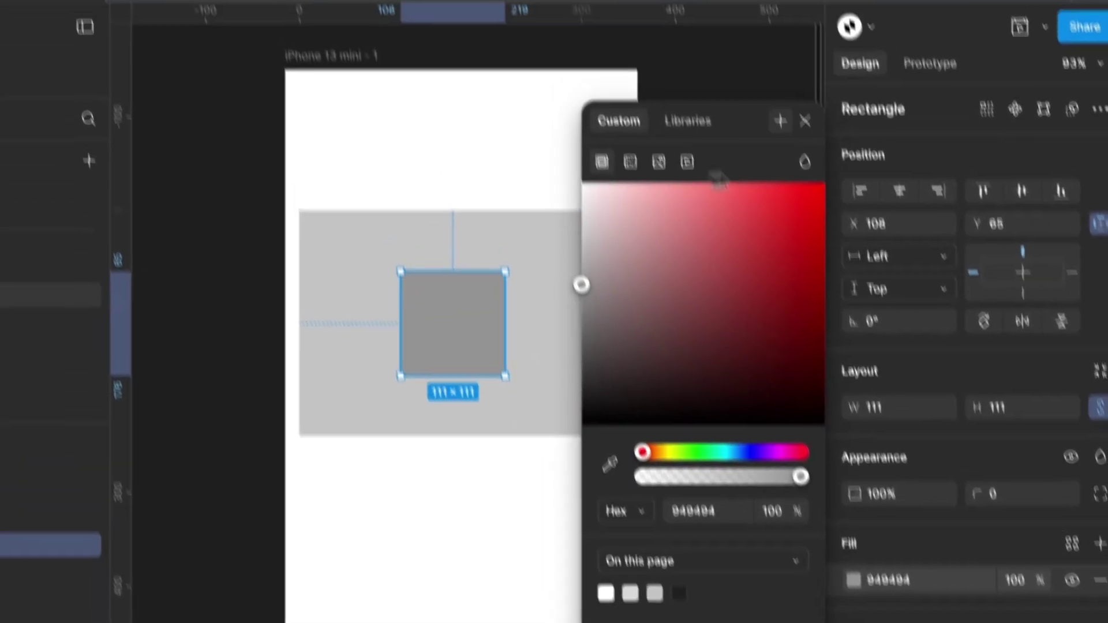
key(Escape)
click(737, 242)
scroll(741, 244, down, 5)
scroll(742, 243, right, 5)
scroll(742, 244, up, 2)
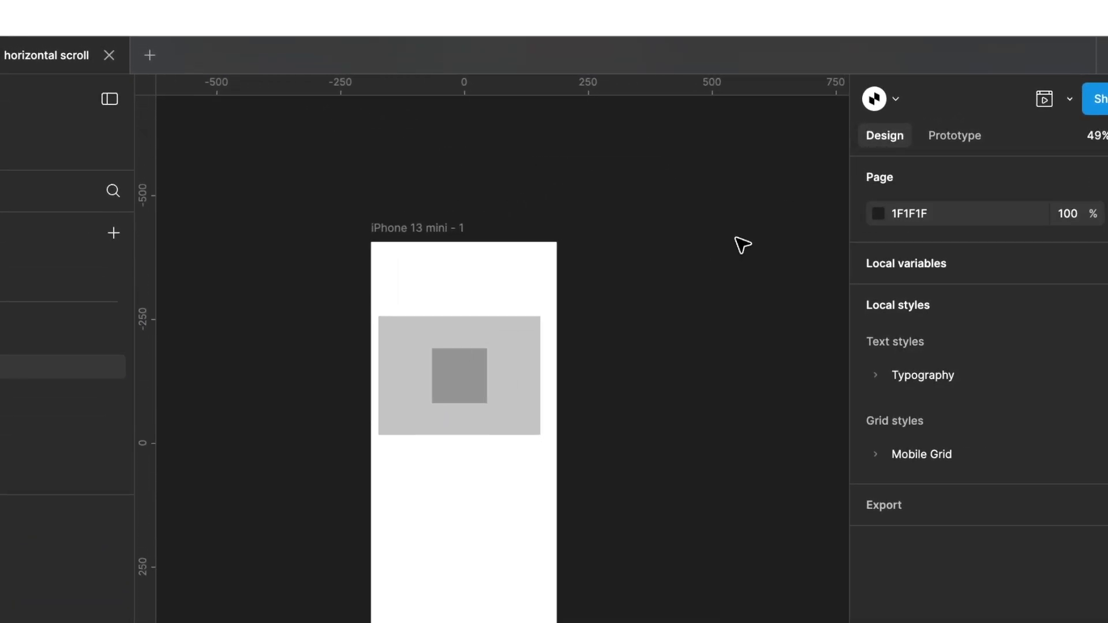
Move the card out beside the iPhone frame and duplicate it as Frame 2
click(454, 354)
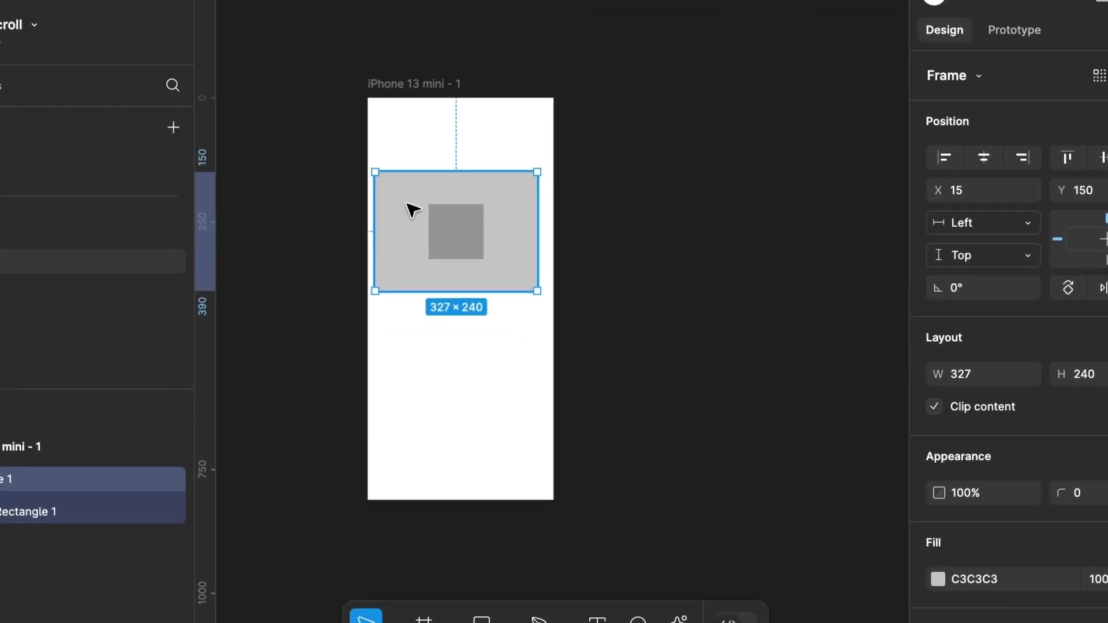
drag(427, 203, 664, 202)
scroll(663, 205, right, 5)
scroll(661, 208, up, 3)
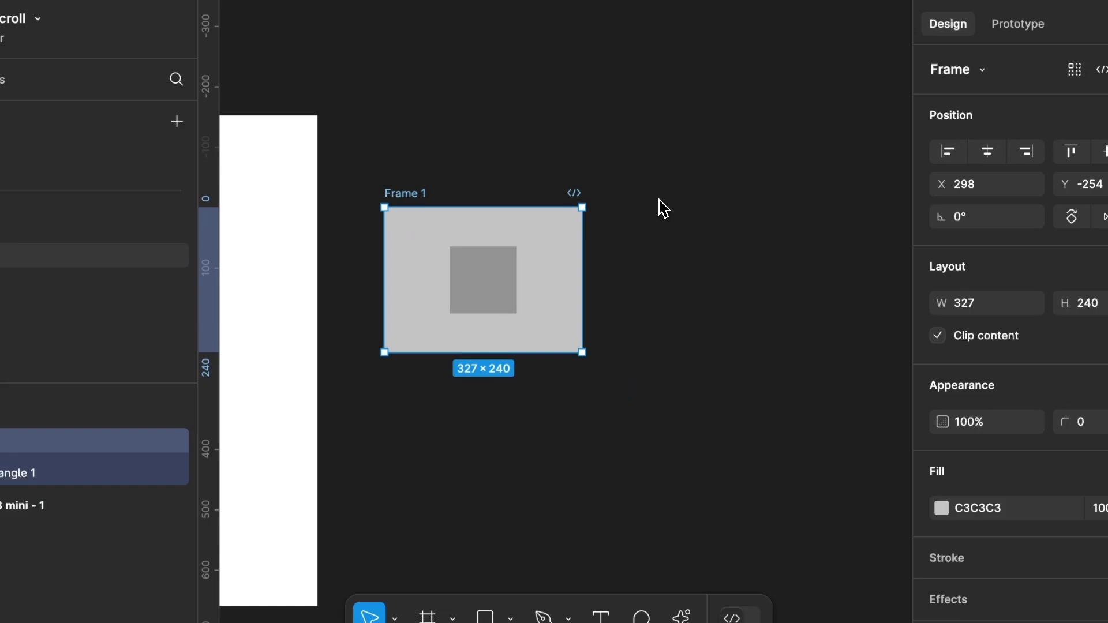
key(super+c)
key(super+v)
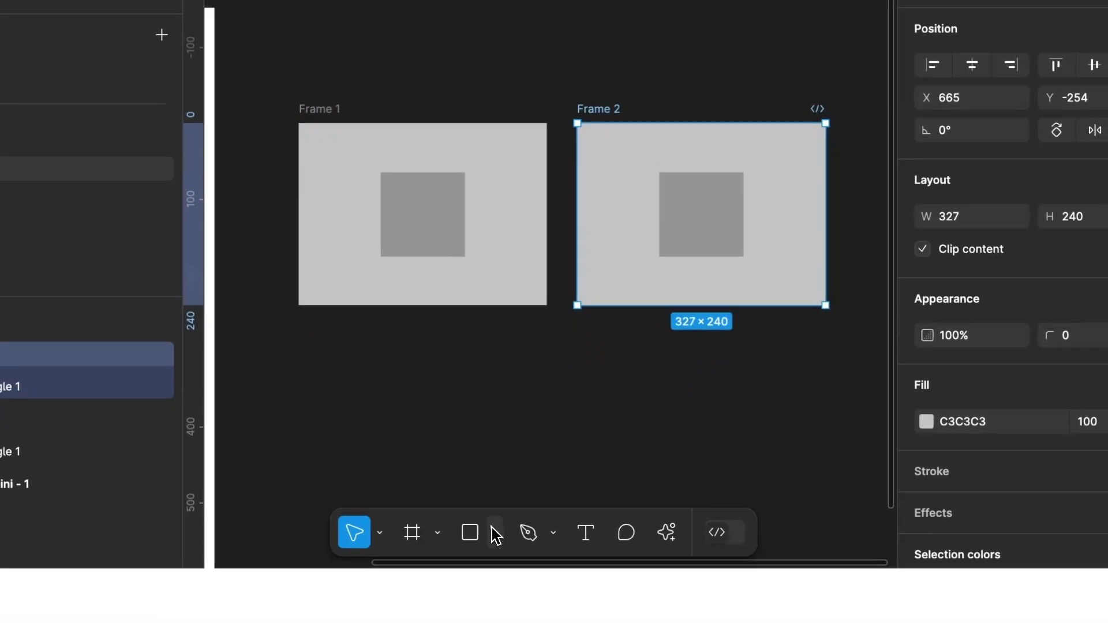
Replace Frame 2's square with a 111×111 circle centred at X 108, Y 65
click(510, 618)
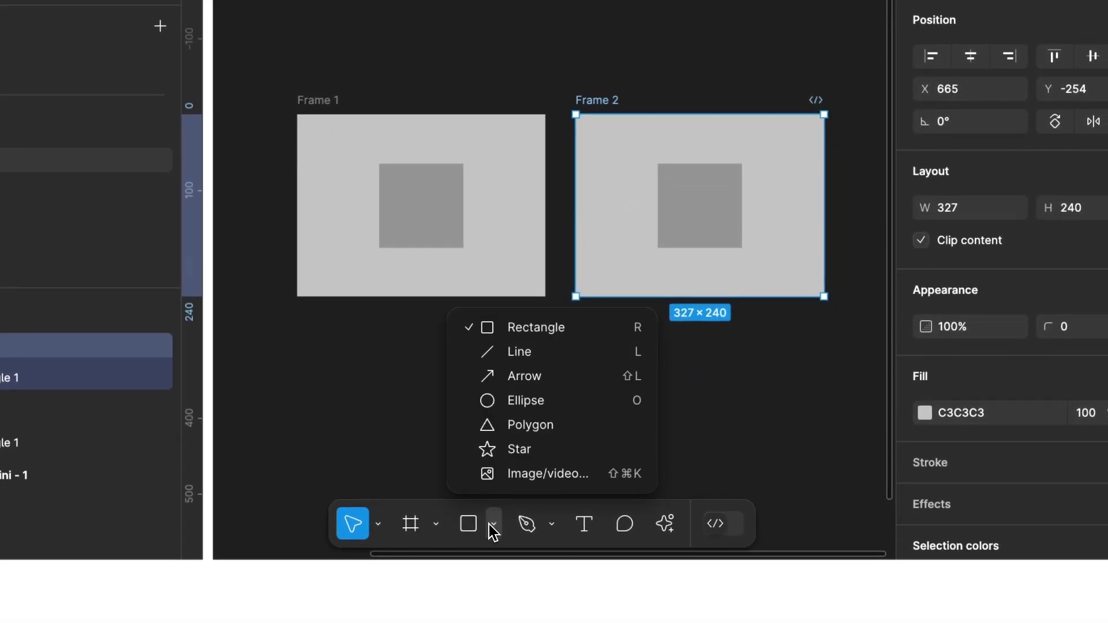
click(516, 399)
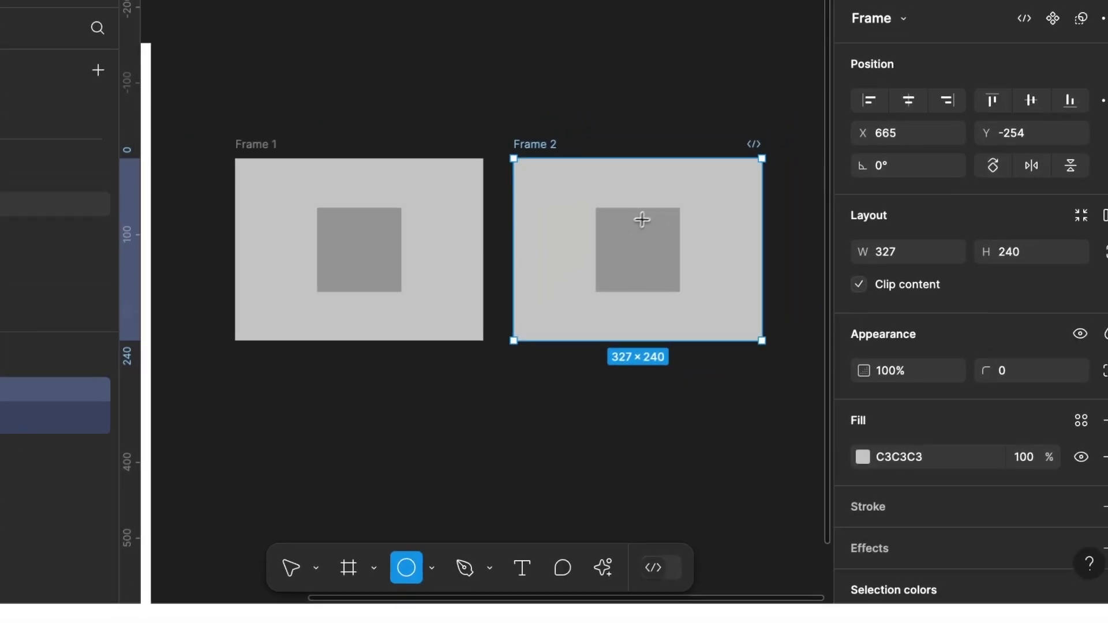
drag(626, 227, 668, 297)
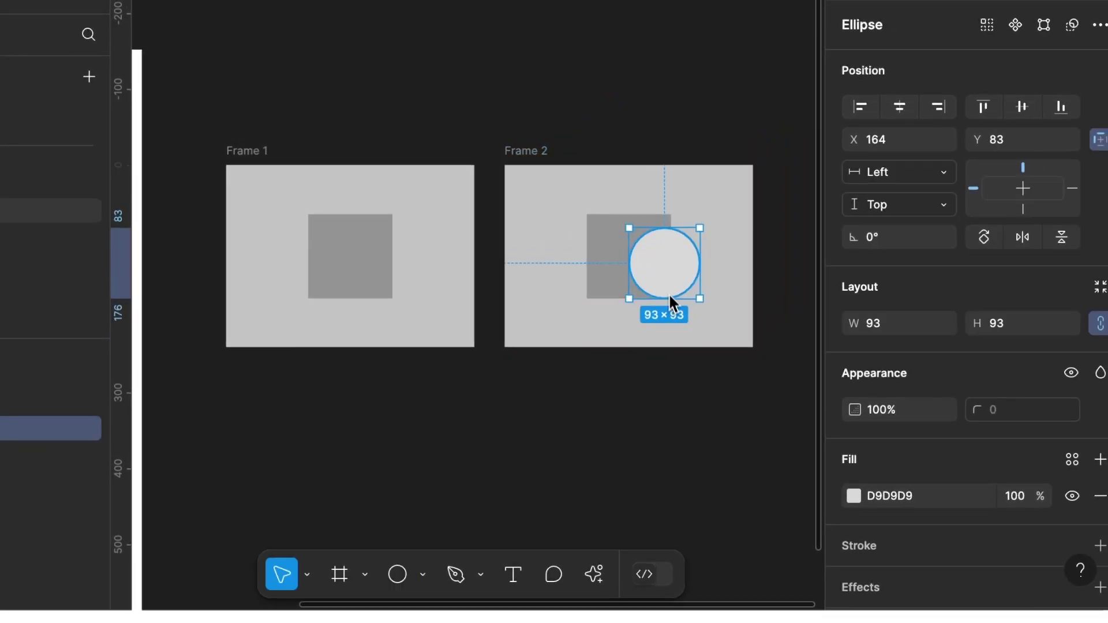
drag(663, 225, 644, 248)
click(611, 242)
key(BackSpace)
click(673, 248)
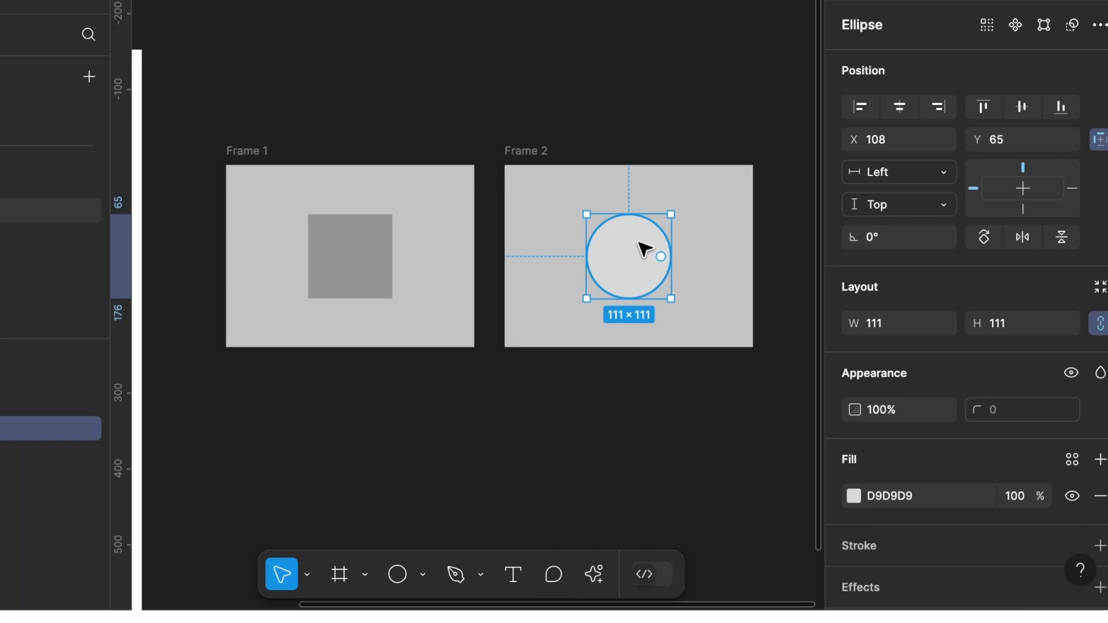
click(854, 497)
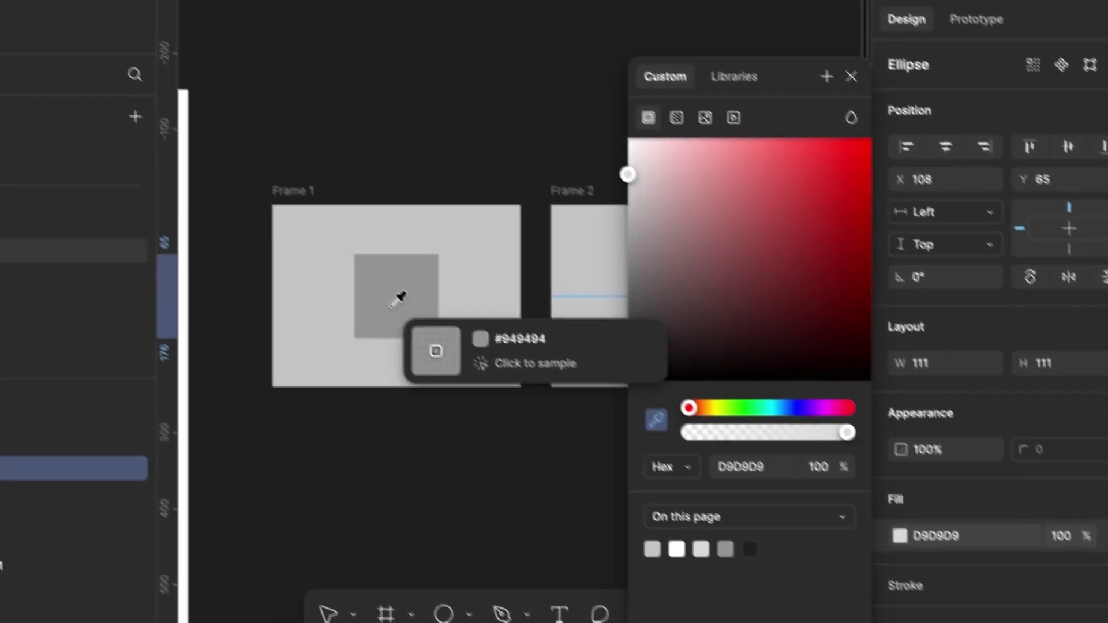
Eyedrop the square's 949494 grey into the circle's fill
click(355, 257)
click(422, 395)
scroll(483, 462, right, 3)
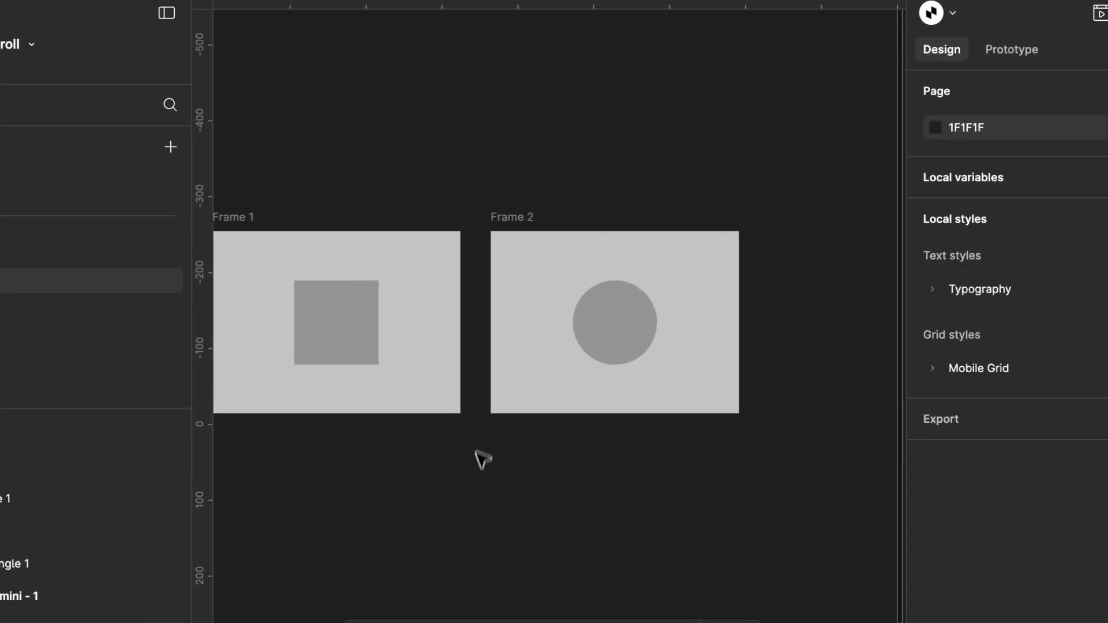
Duplicate Frame 2 to create Frame 3
click(502, 218)
scroll(504, 219, down, 3)
key(super+c)
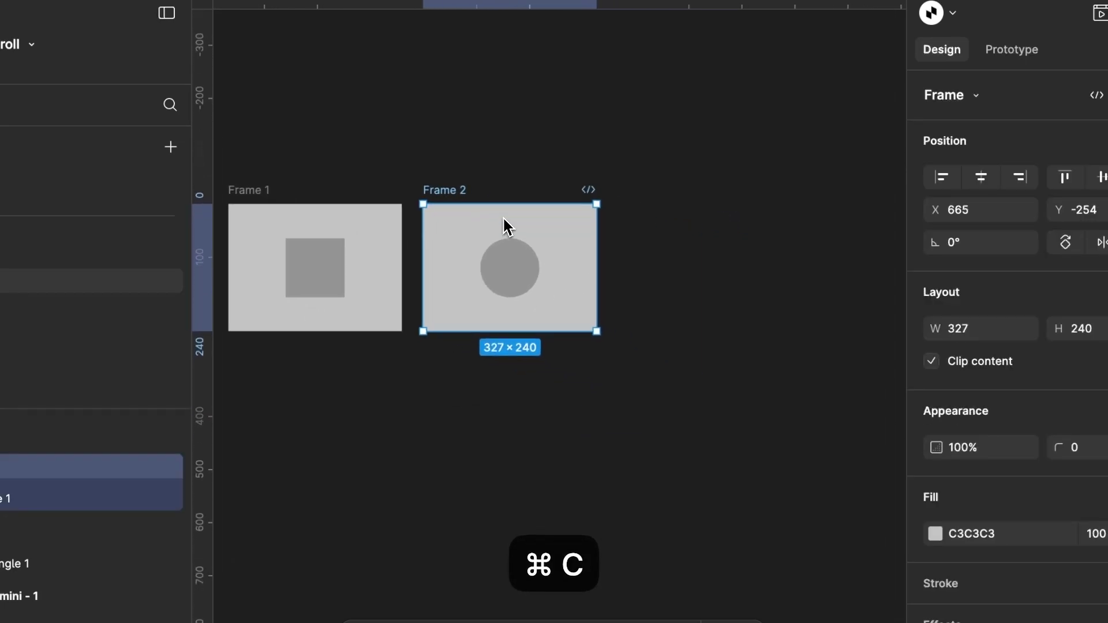
key(super+v)
click(680, 173)
scroll(682, 167, up, 3)
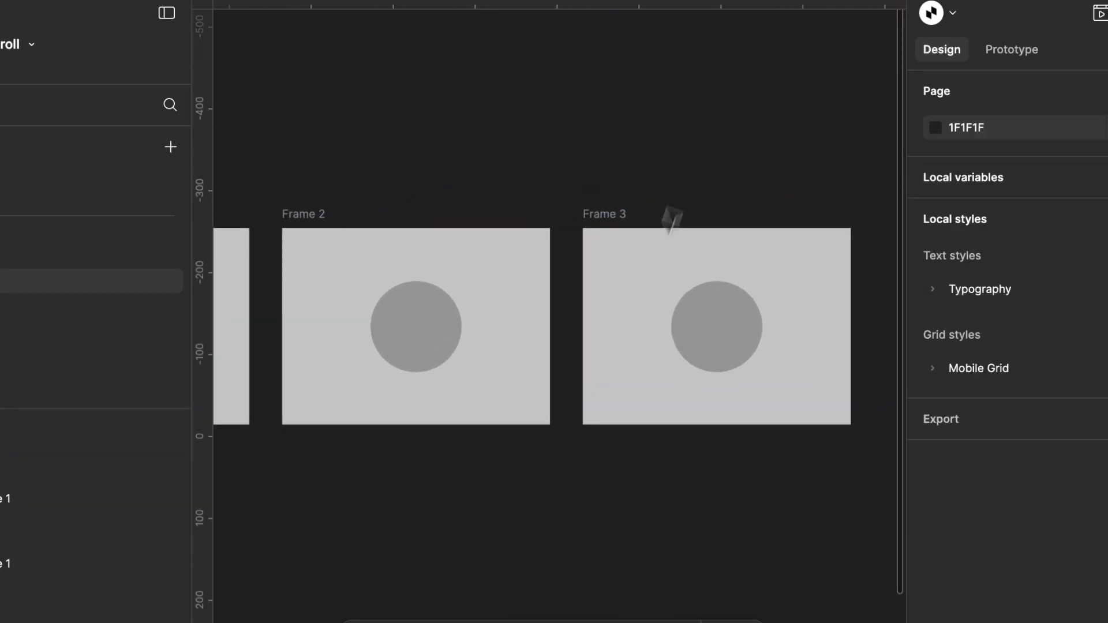
Replace Frame 3's circle with a centred 148×148 triangle
click(482, 525)
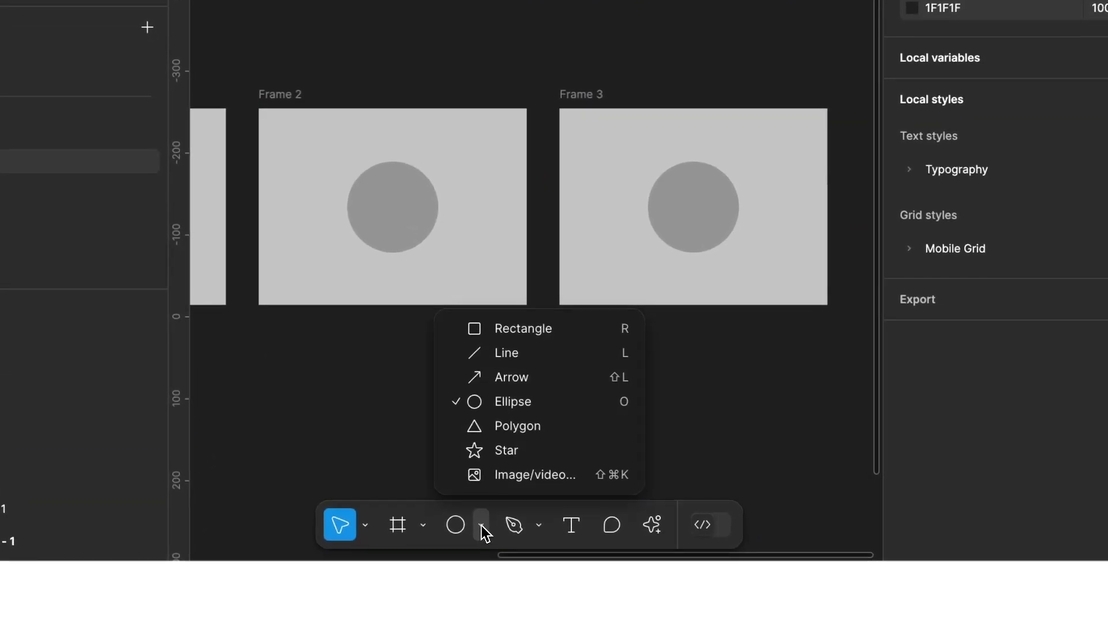
click(501, 425)
scroll(672, 245, up, 3)
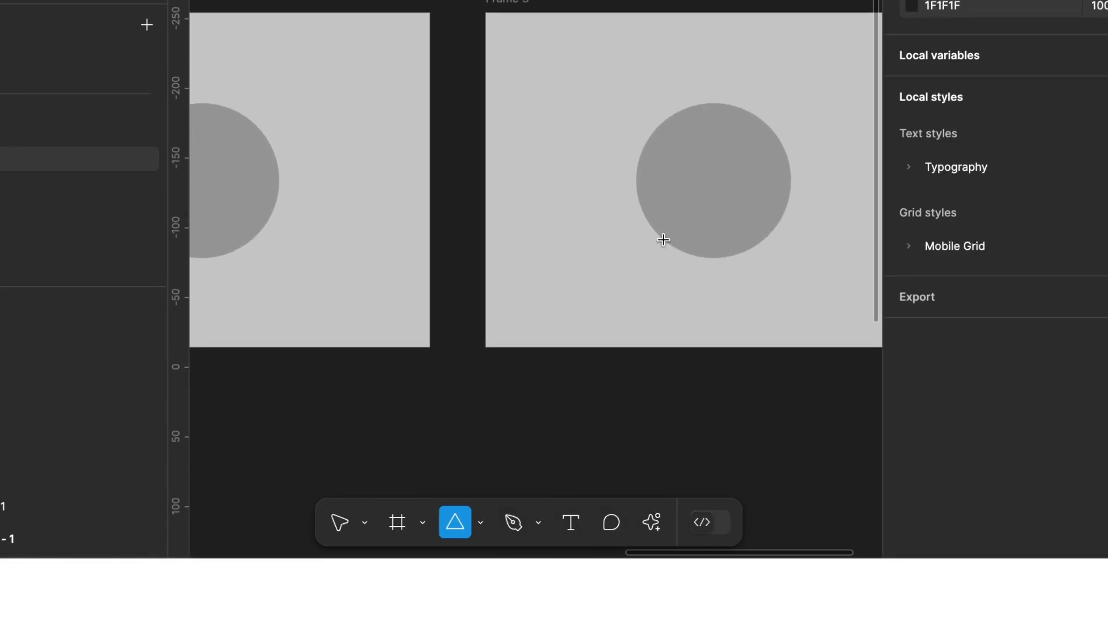
mouse_move(663, 239)
mouse_down()
mouse_move(811, 92)
mouse_move(800, 104)
mouse_up()
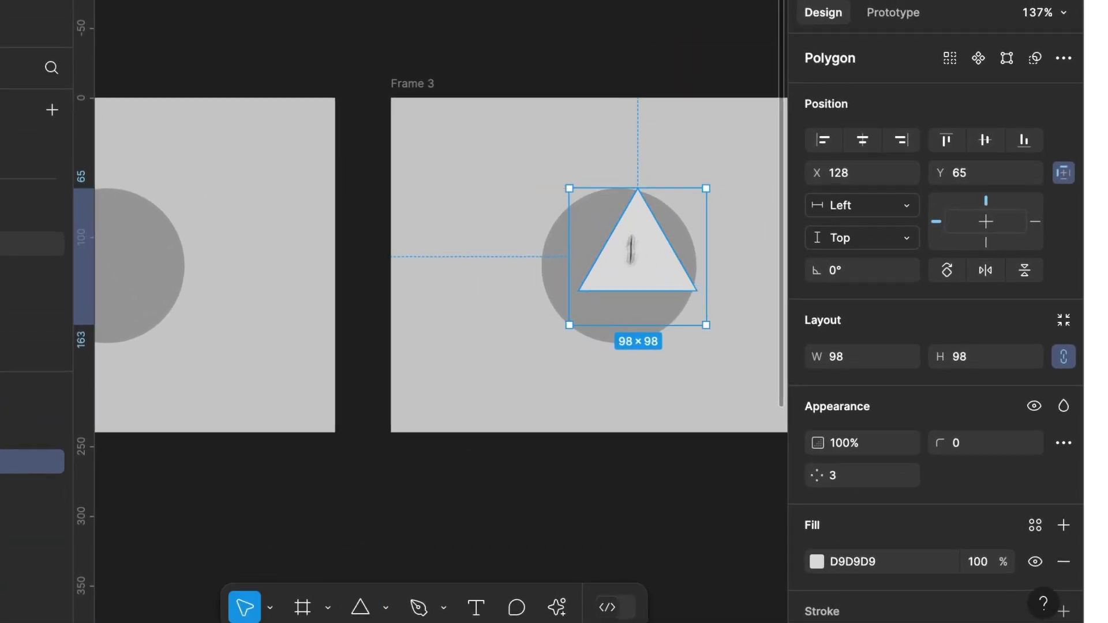
drag(617, 329, 581, 394)
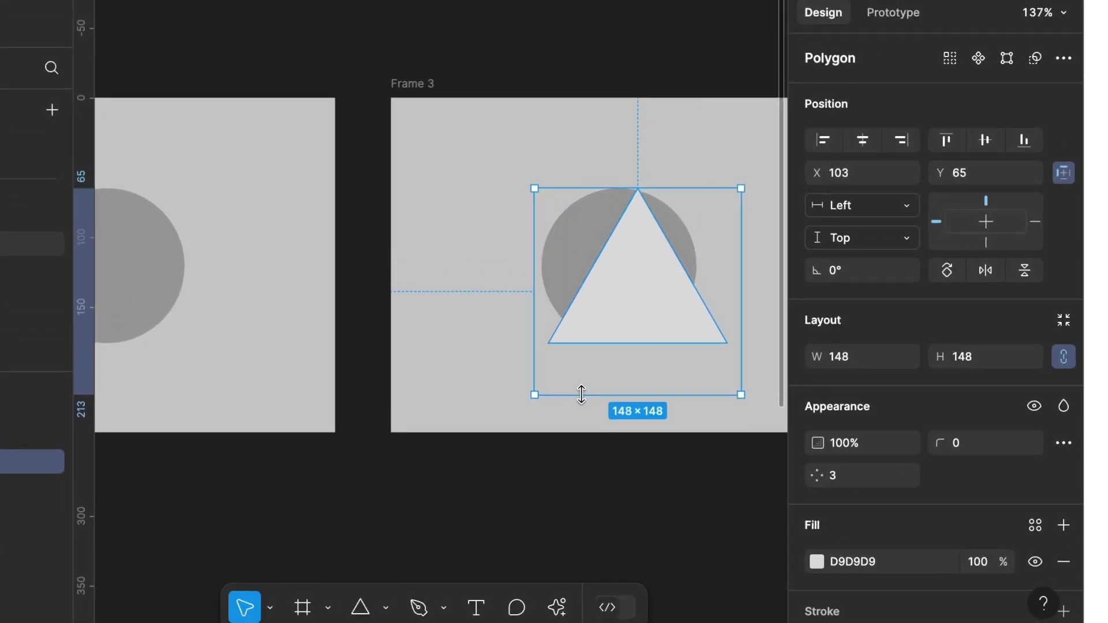
drag(693, 280, 663, 286)
click(577, 225)
key(BackSpace)
click(620, 261)
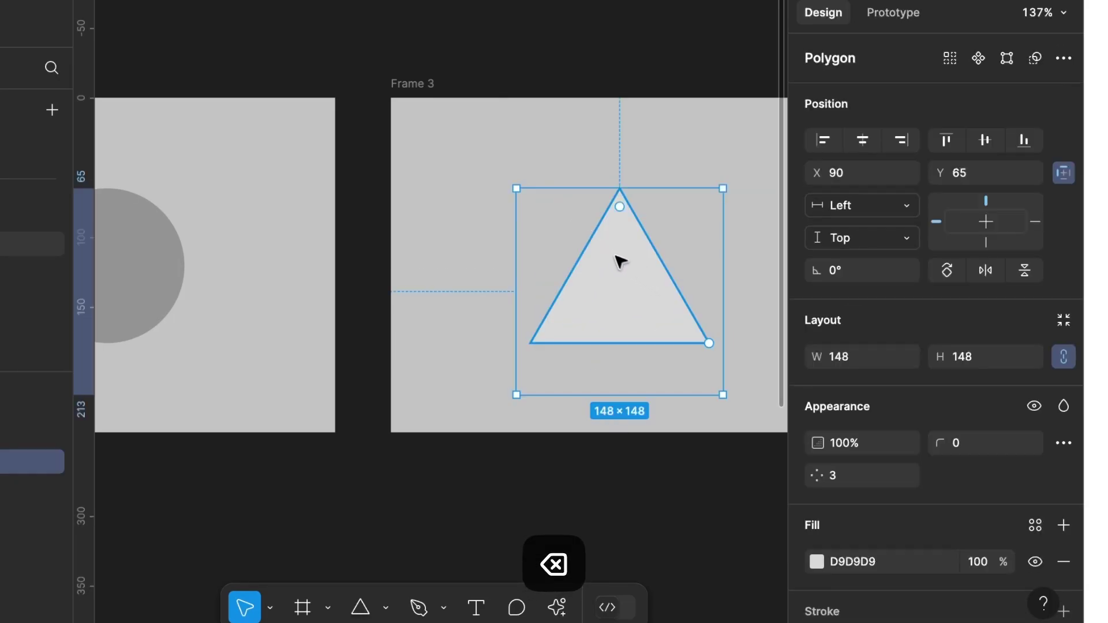
scroll(620, 261, down, 3)
Eyedrop the circle's 949494 grey into the triangle's fill
click(817, 561)
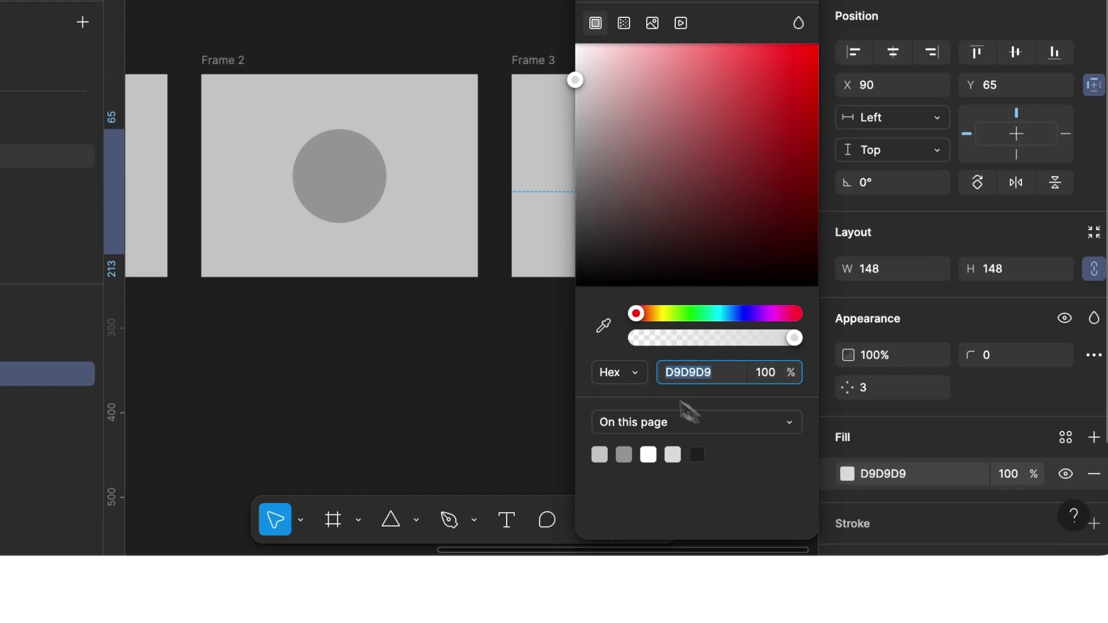
click(606, 331)
scroll(553, 333, right, 3)
scroll(553, 334, down, 1)
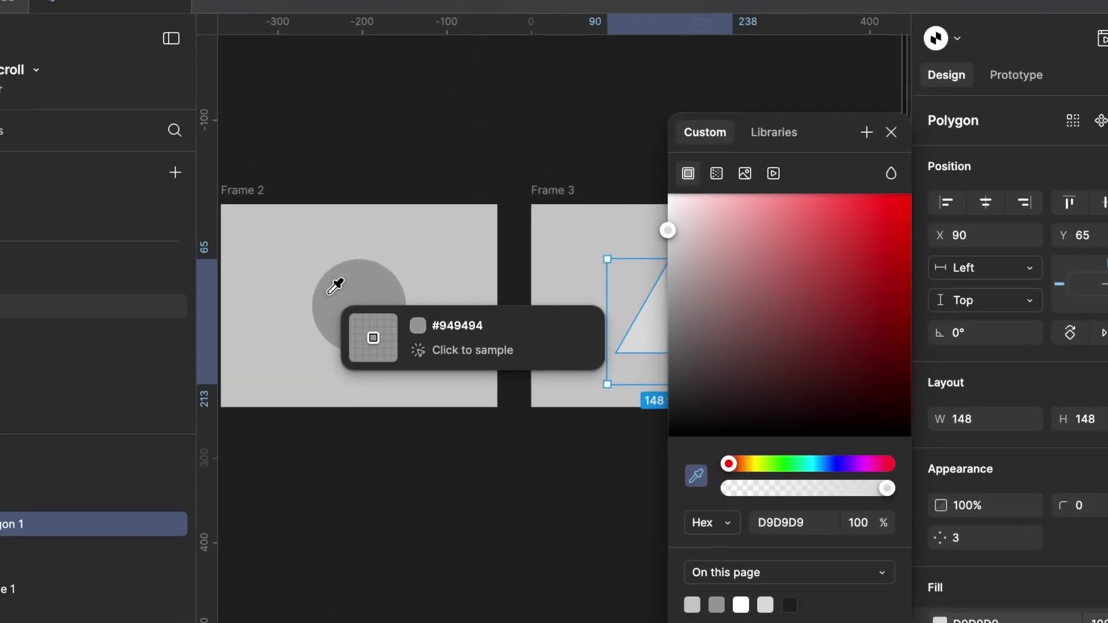
click(315, 234)
Turn Frame 1, Frame 2 and Frame 3 each into a component
click(437, 96)
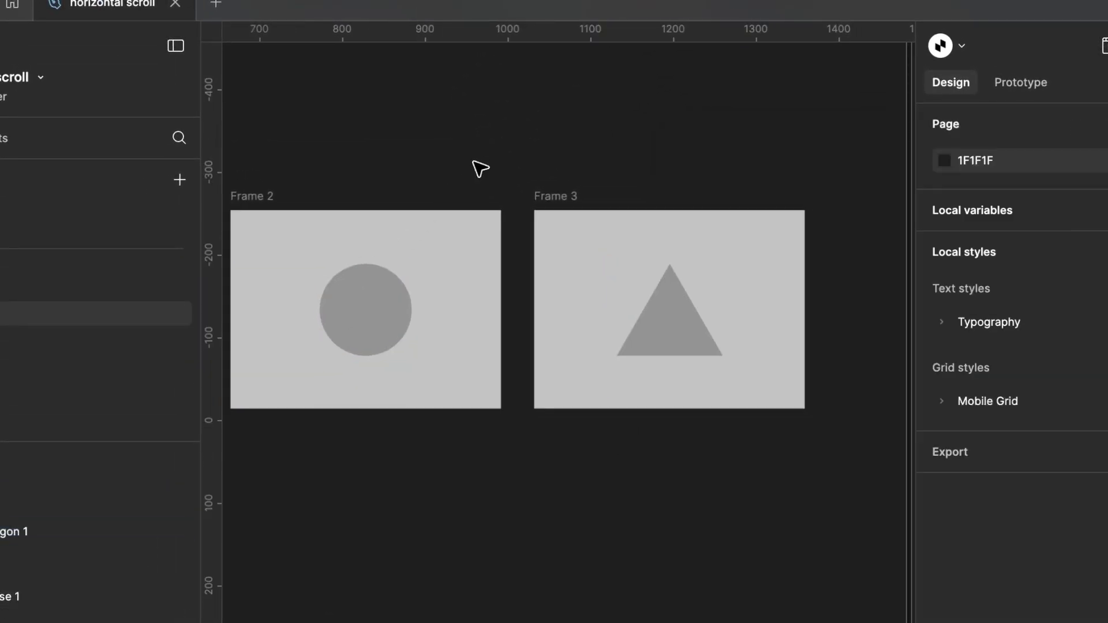
key(shift+1)
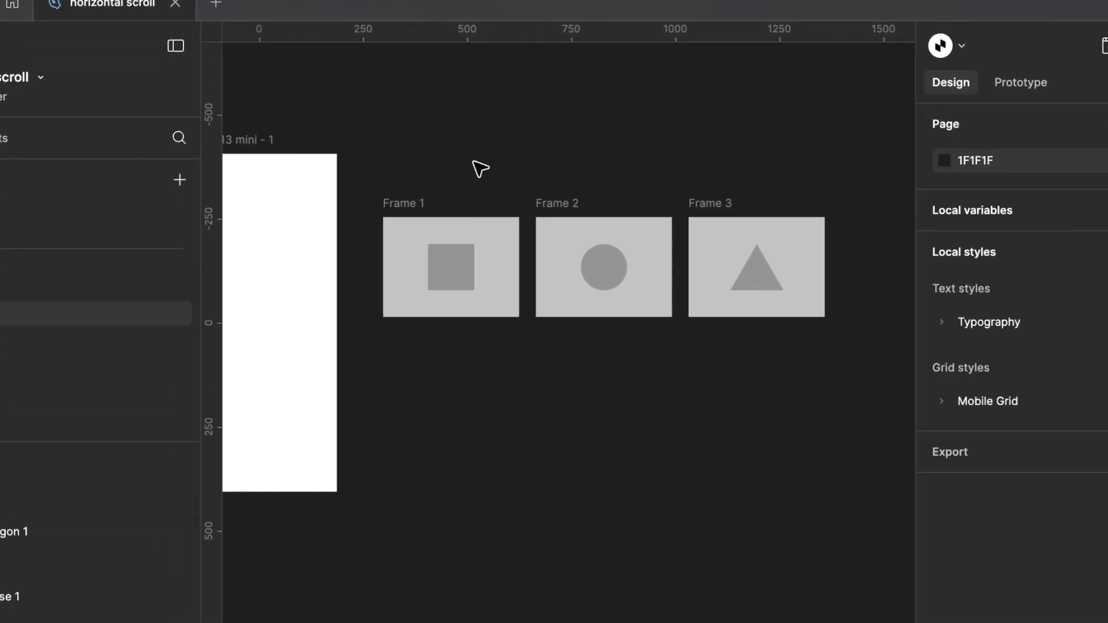
click(413, 205)
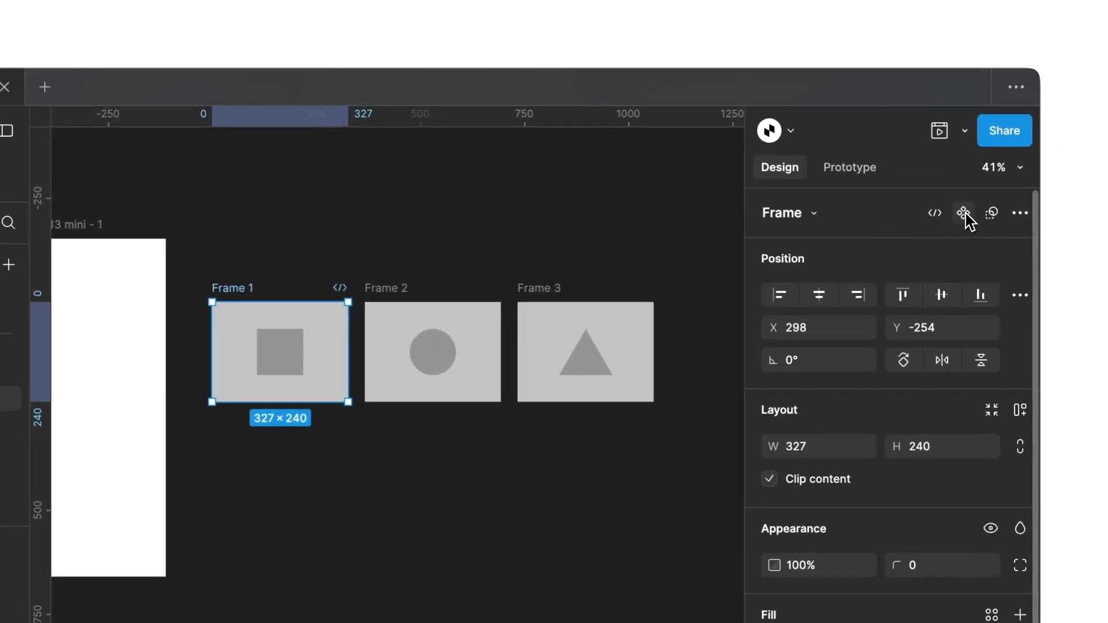
click(964, 214)
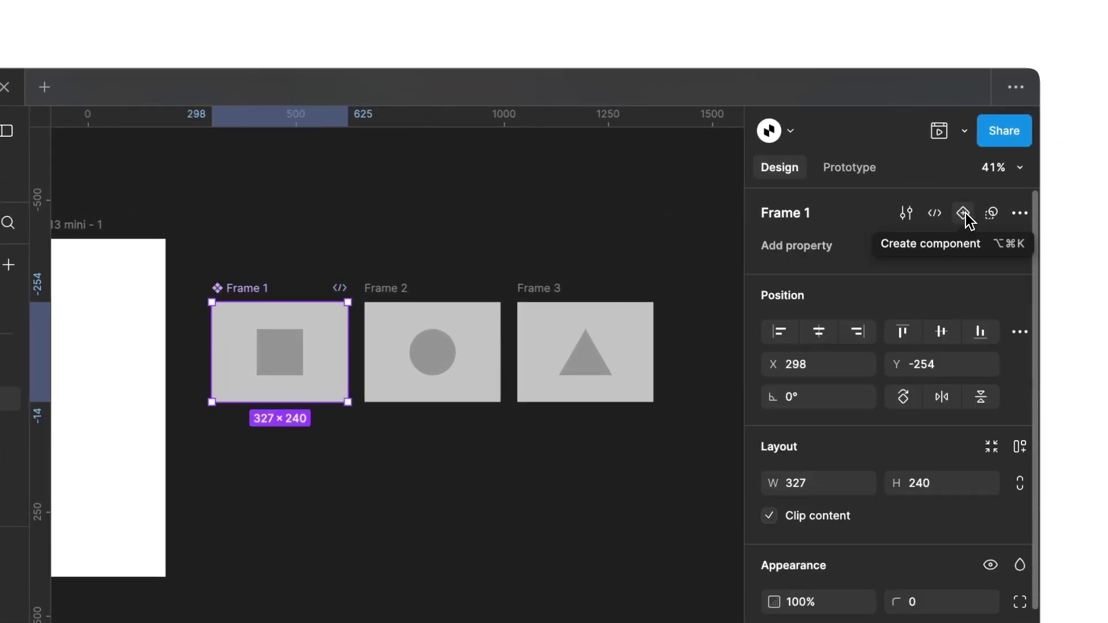
click(410, 309)
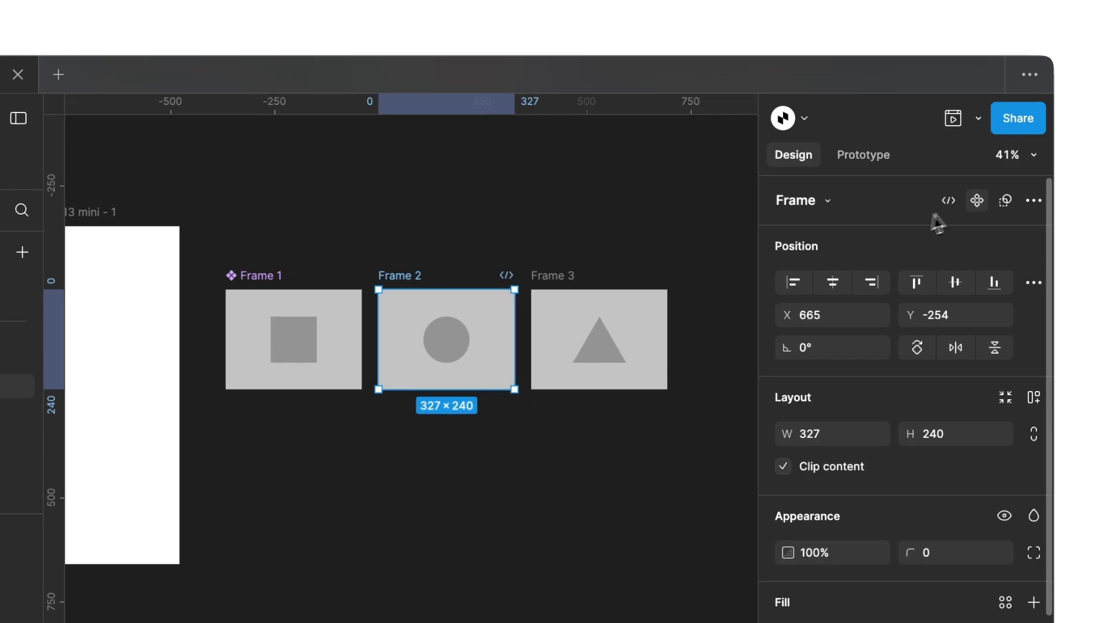
click(960, 207)
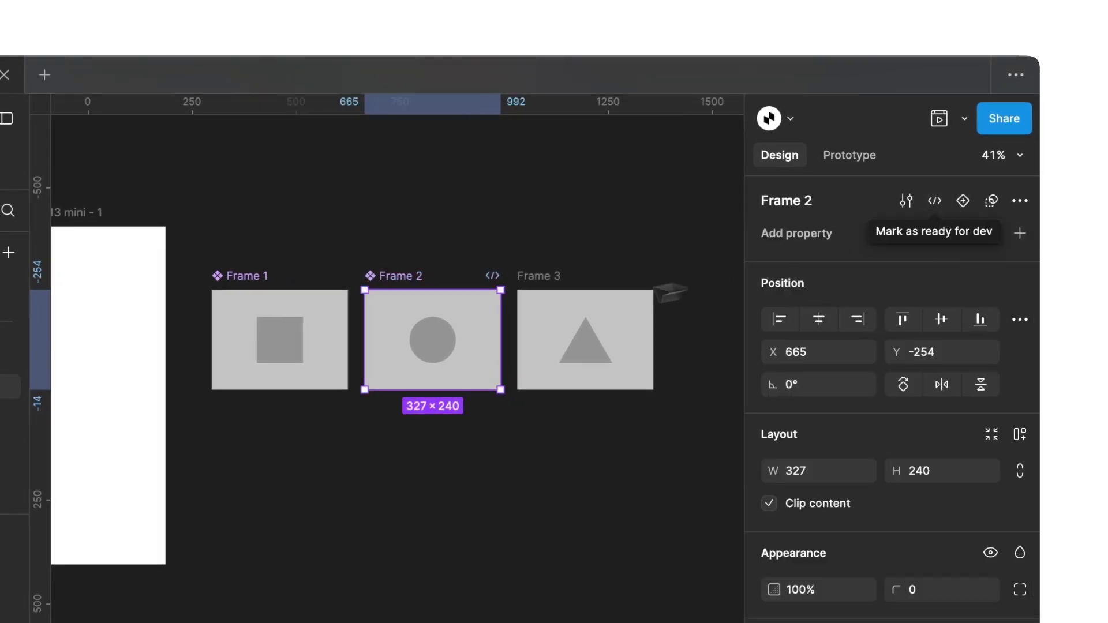
click(526, 276)
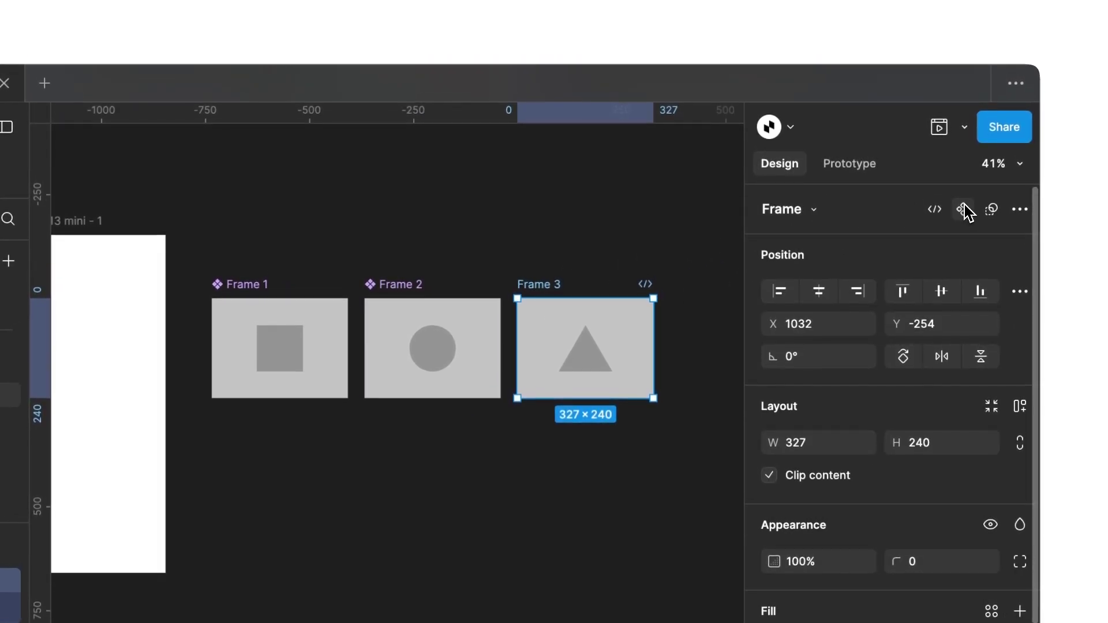
click(964, 210)
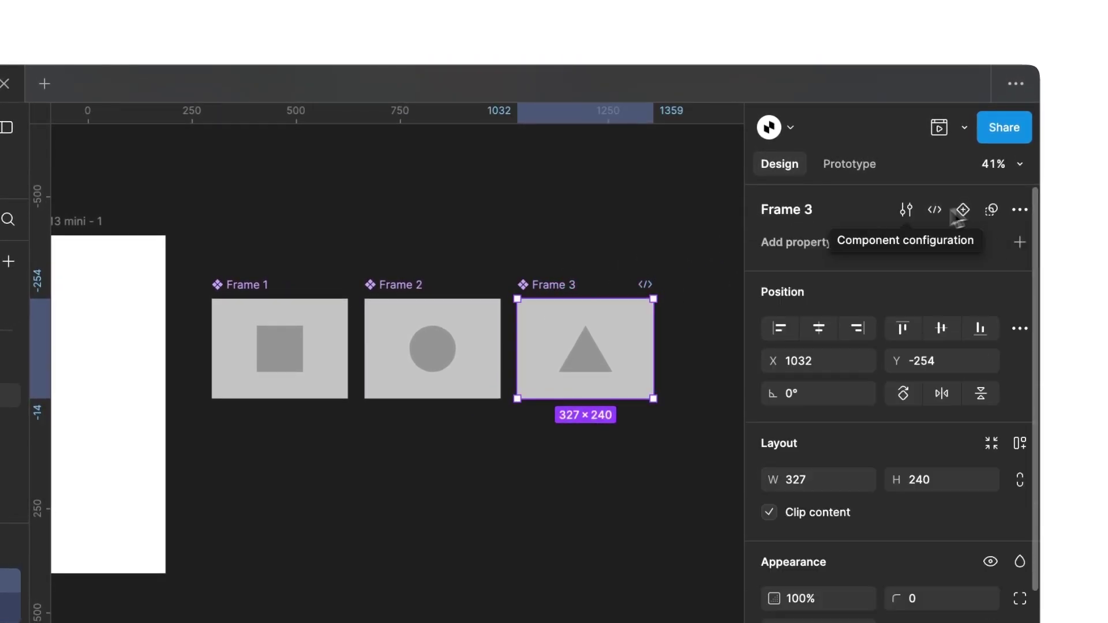
Combine the three card components as variants into Component 1
click(703, 246)
drag(696, 240, 207, 433)
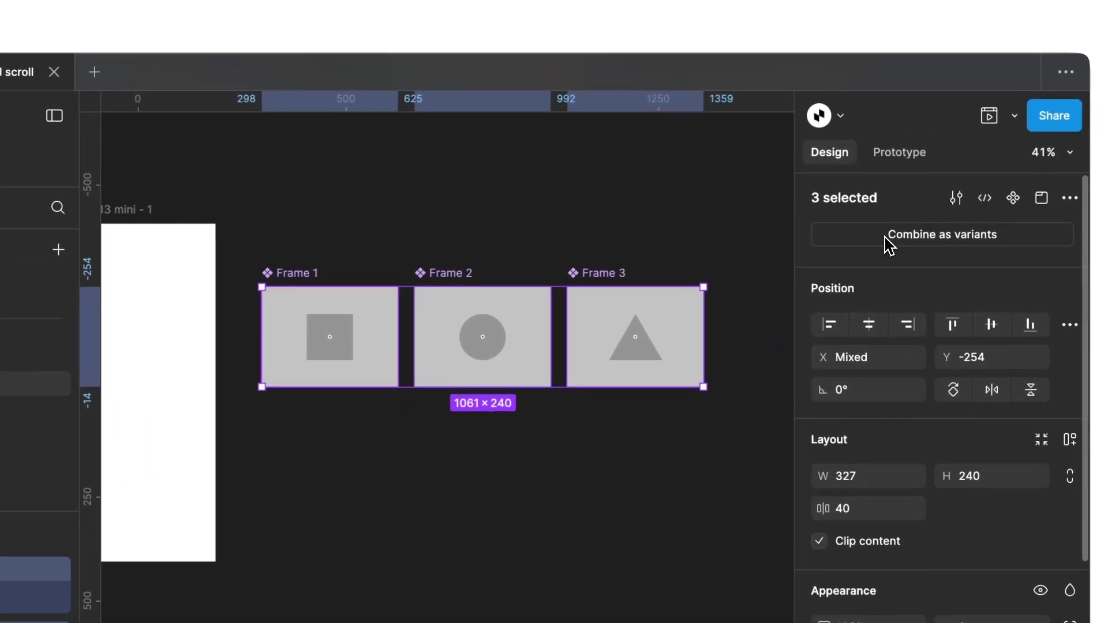
click(980, 180)
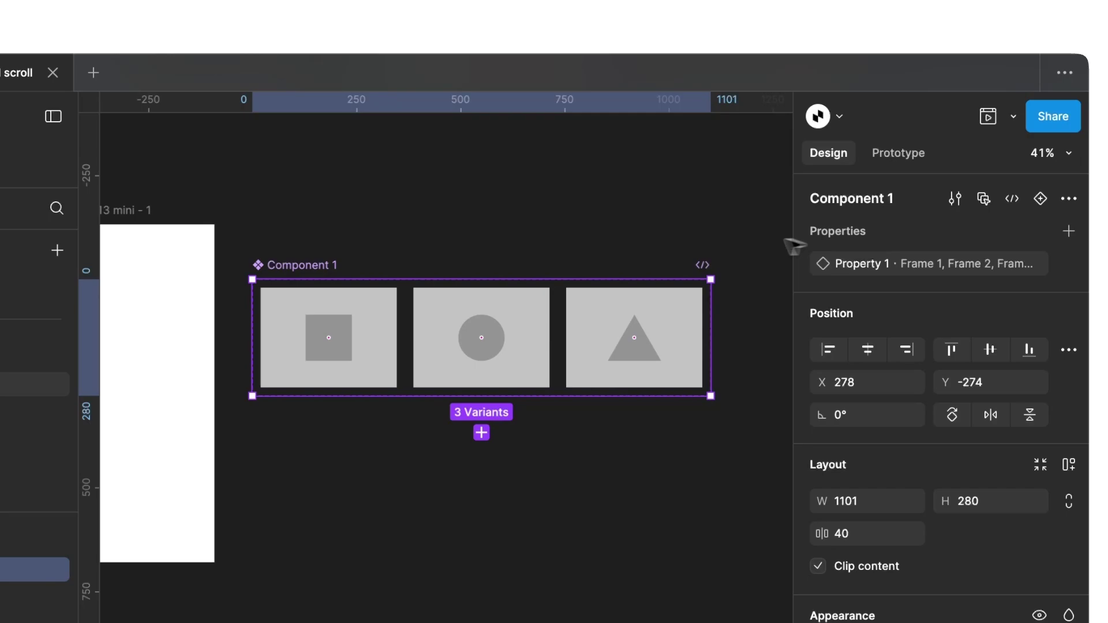
Move Component 1 above the iPhone 13 mini frame
scroll(609, 239, left, 3)
scroll(606, 240, down, 2)
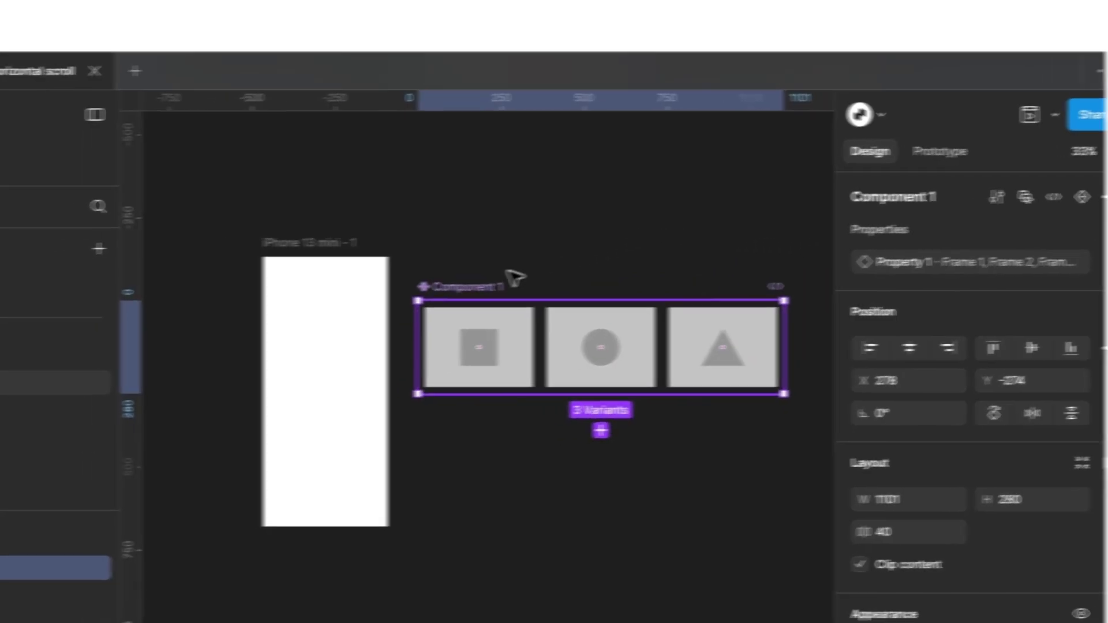
drag(576, 283, 422, 114)
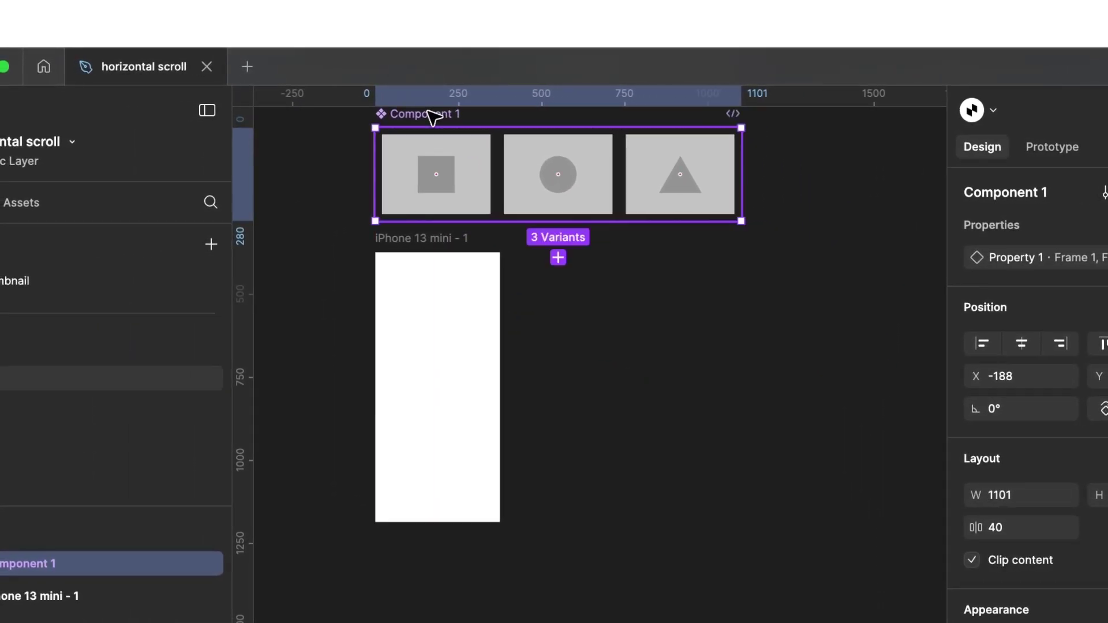
scroll(431, 116, up, 2)
scroll(430, 115, left, 2)
click(446, 230)
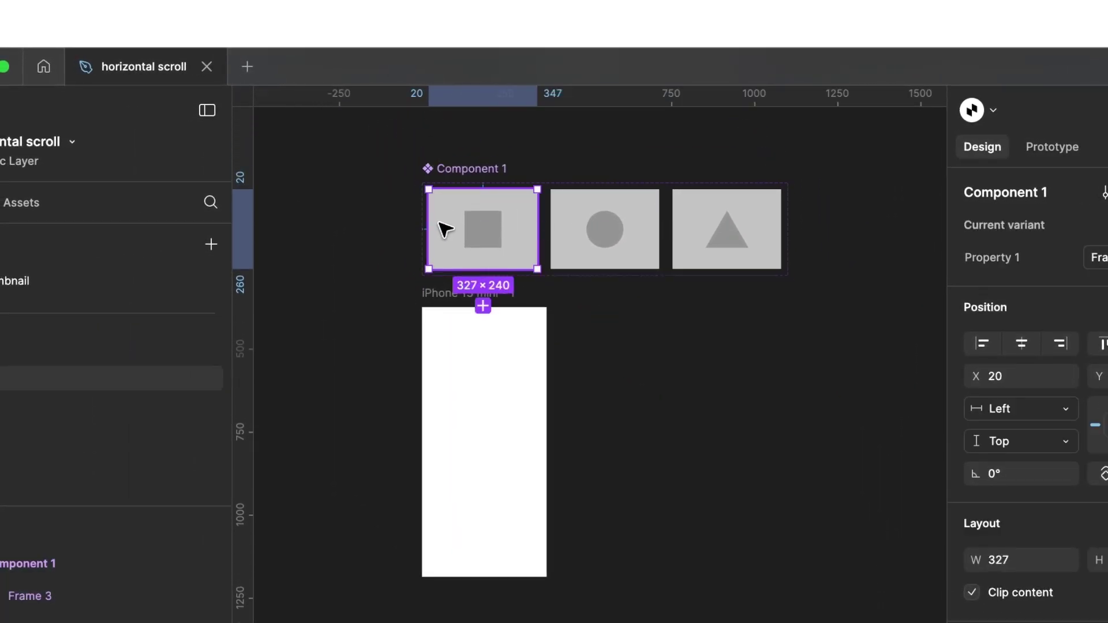
Paste a Component 1 instance and place it to the right of the phone frame
click(460, 351)
scroll(414, 378, up, 3)
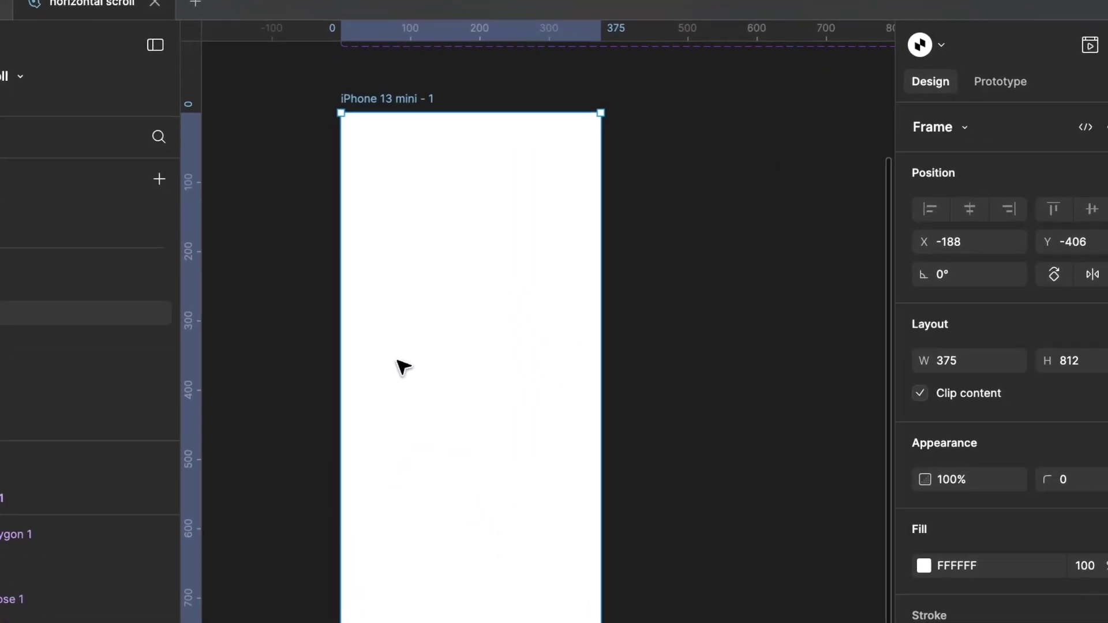
key(cmd+v)
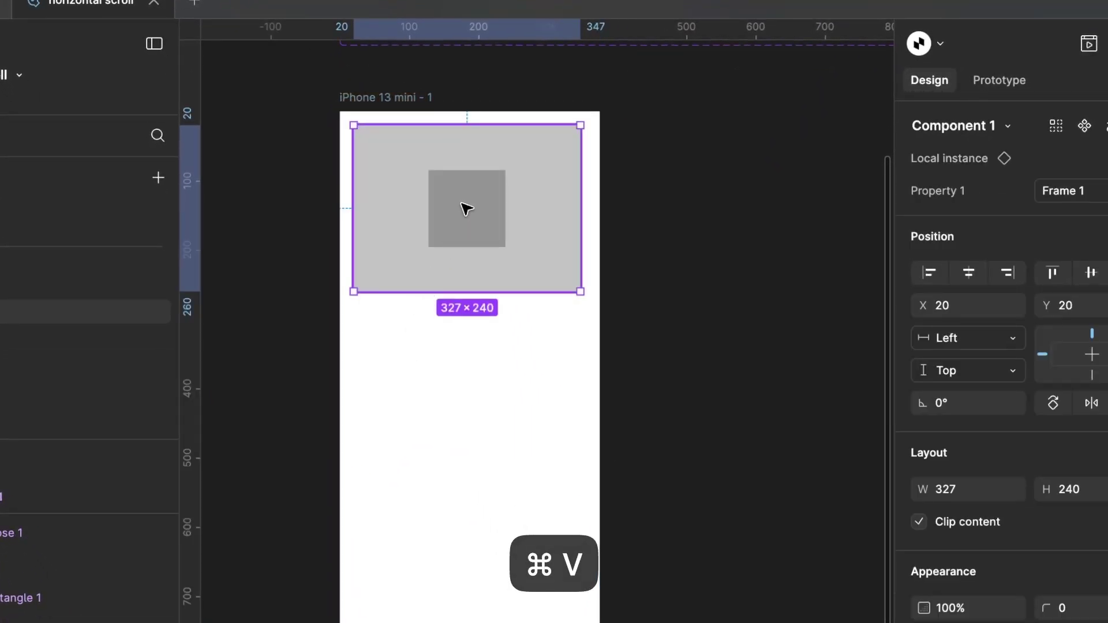
drag(466, 209, 466, 388)
scroll(465, 389, down, 3)
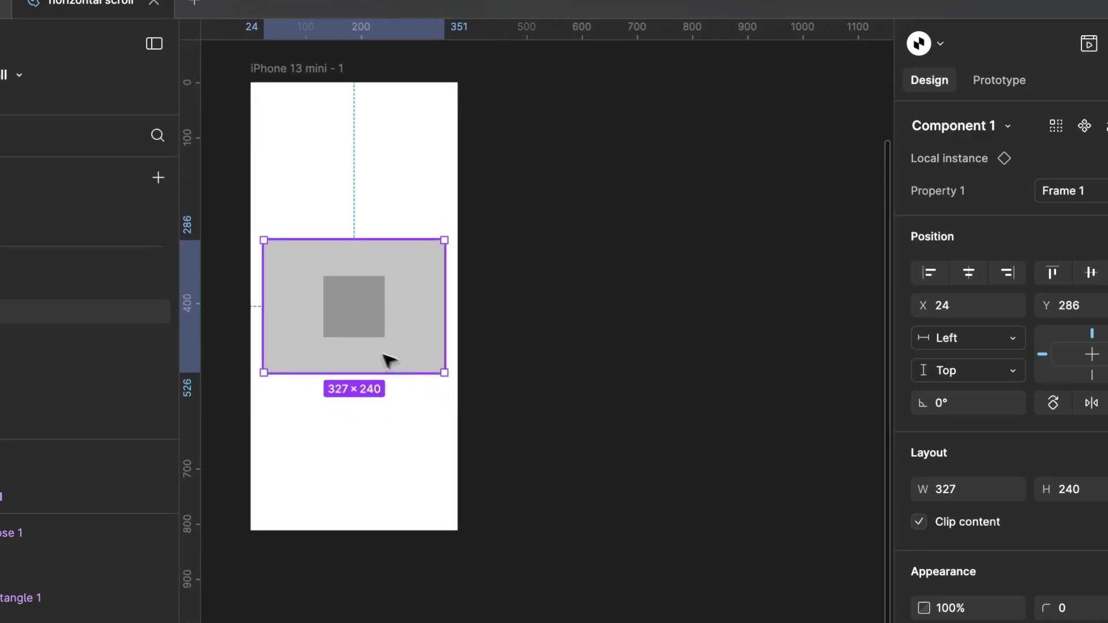
drag(388, 361, 581, 354)
Place a second instance beside the first and switch it to the Frame 2 circle variant
scroll(582, 361, right, 3)
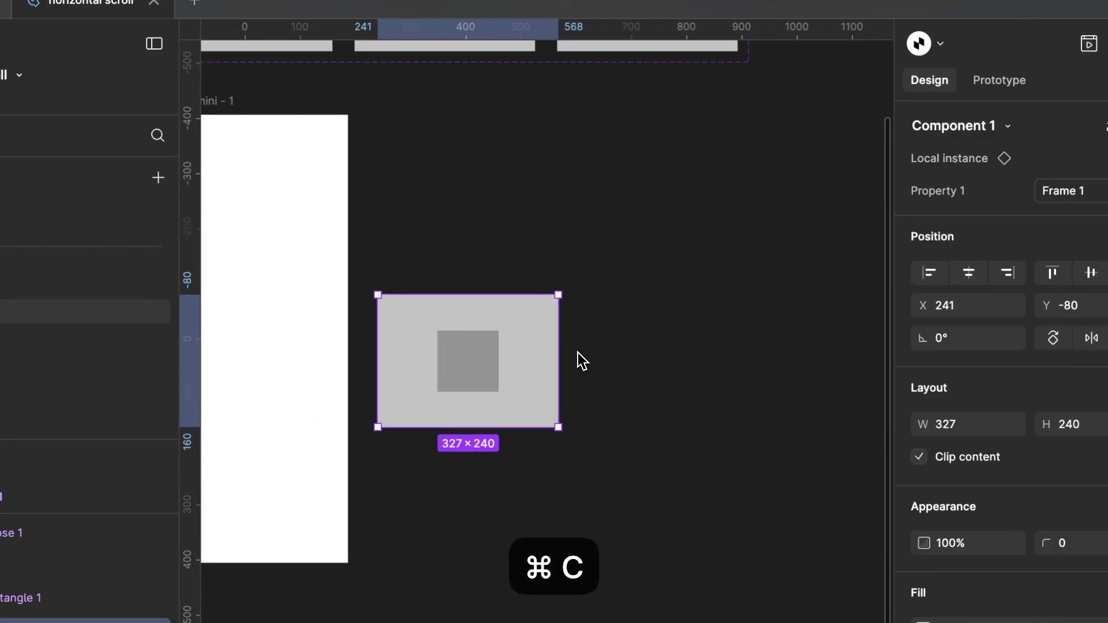
drag(494, 352, 693, 361)
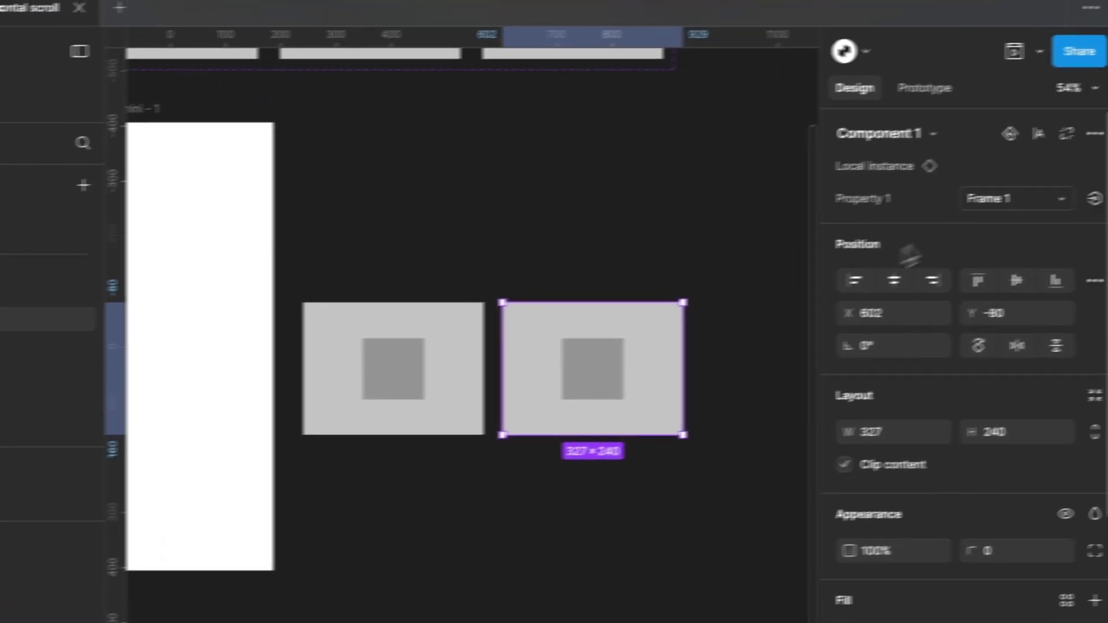
click(1079, 197)
click(910, 229)
Add a third instance right of the circle card for the Frame 3 triangle variant
scroll(524, 364, right, 2)
scroll(524, 363, up, 1)
key(super+c)
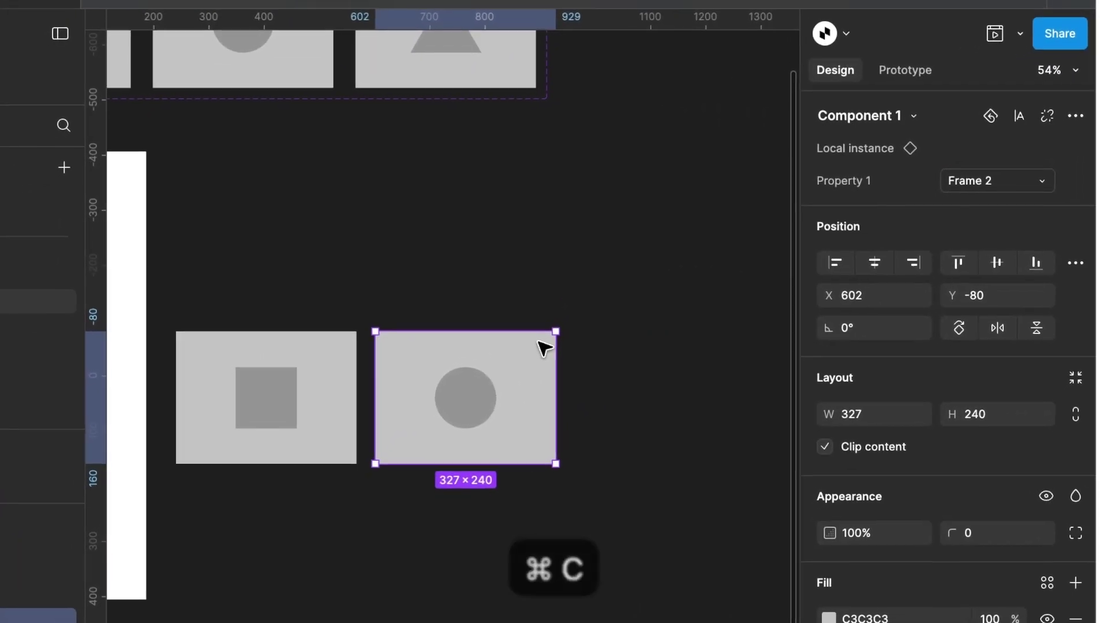
key(super+v)
drag(476, 381, 639, 389)
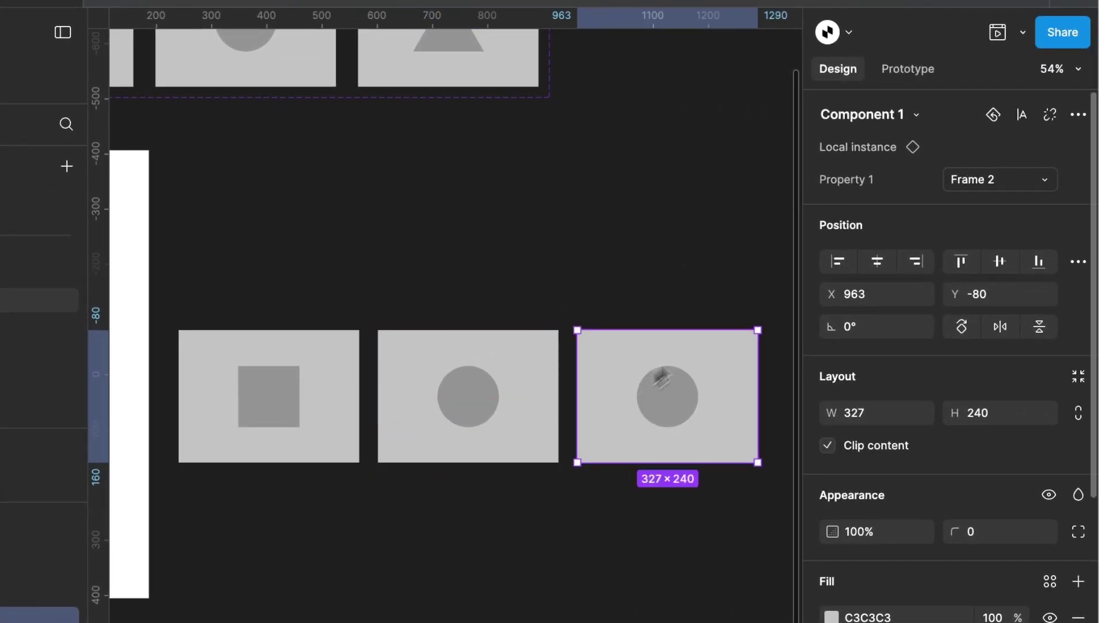
click(950, 183)
Switch the third copy to the triangle variant and select all three card instances
click(901, 244)
click(632, 305)
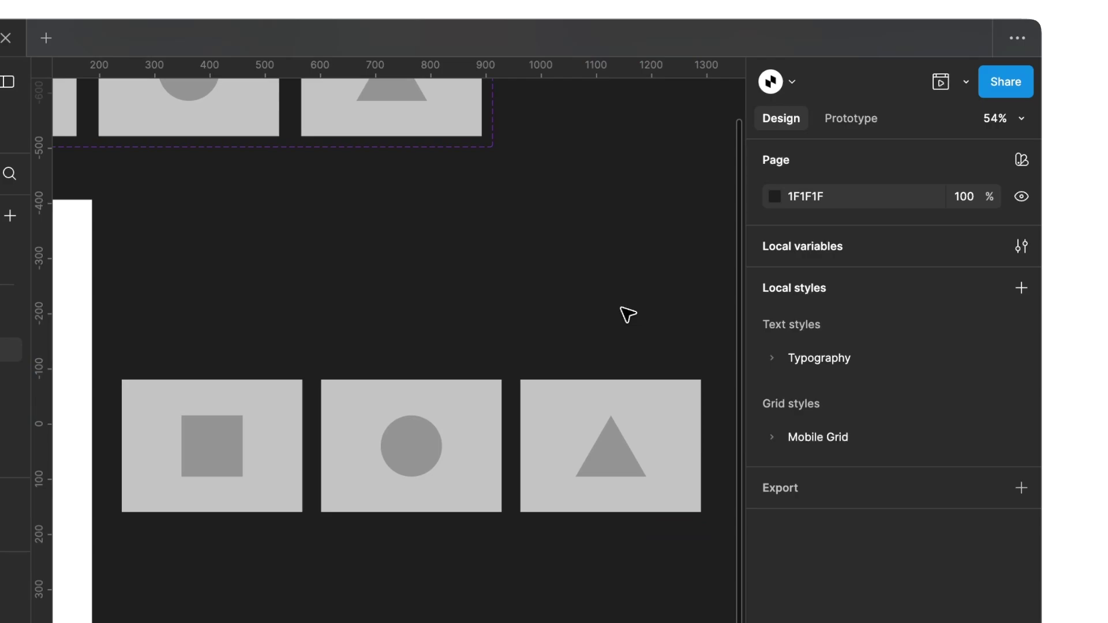
scroll(634, 307, down, 3)
scroll(627, 315, down, 2)
scroll(633, 295, up, 3)
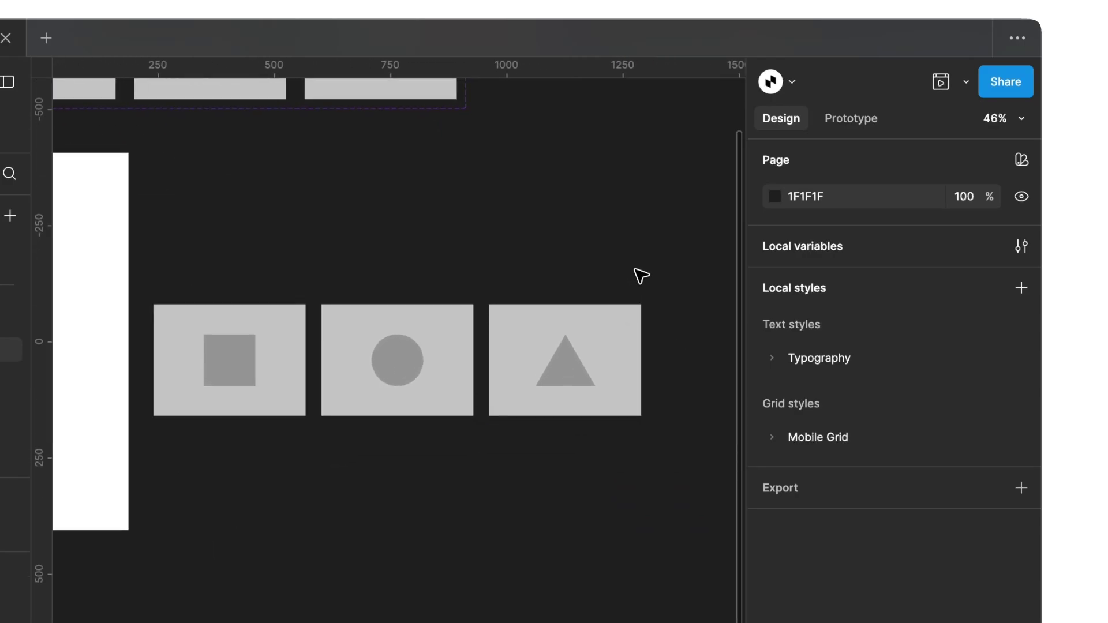
drag(641, 276, 239, 451)
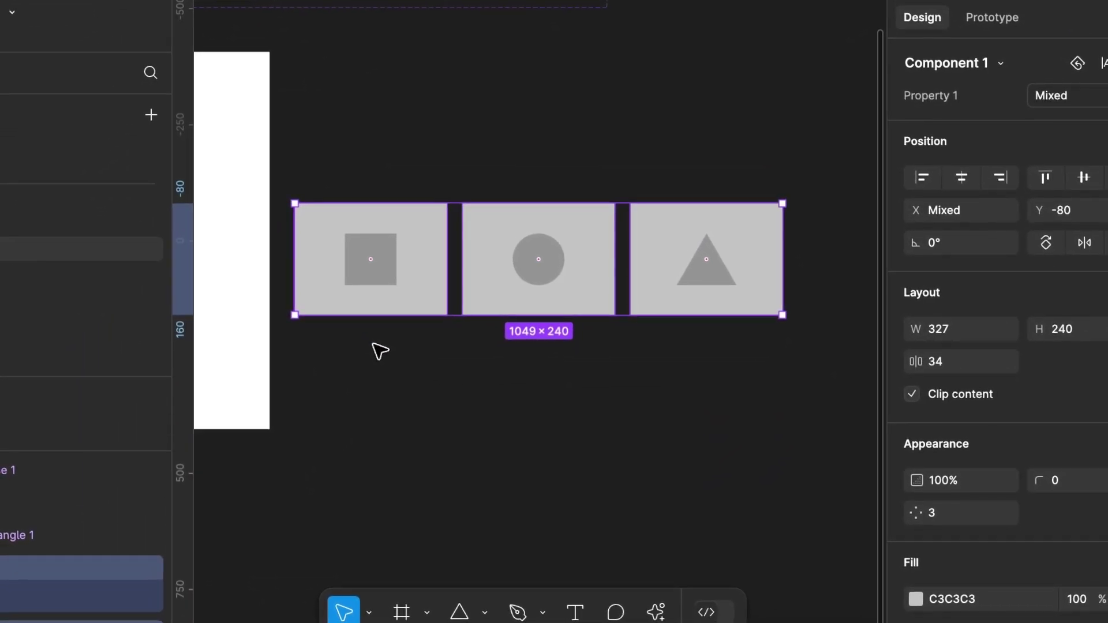
Wrap the three cards in an auto-layout row with 16 gap and 16 horizontal padding
key(shift+a)
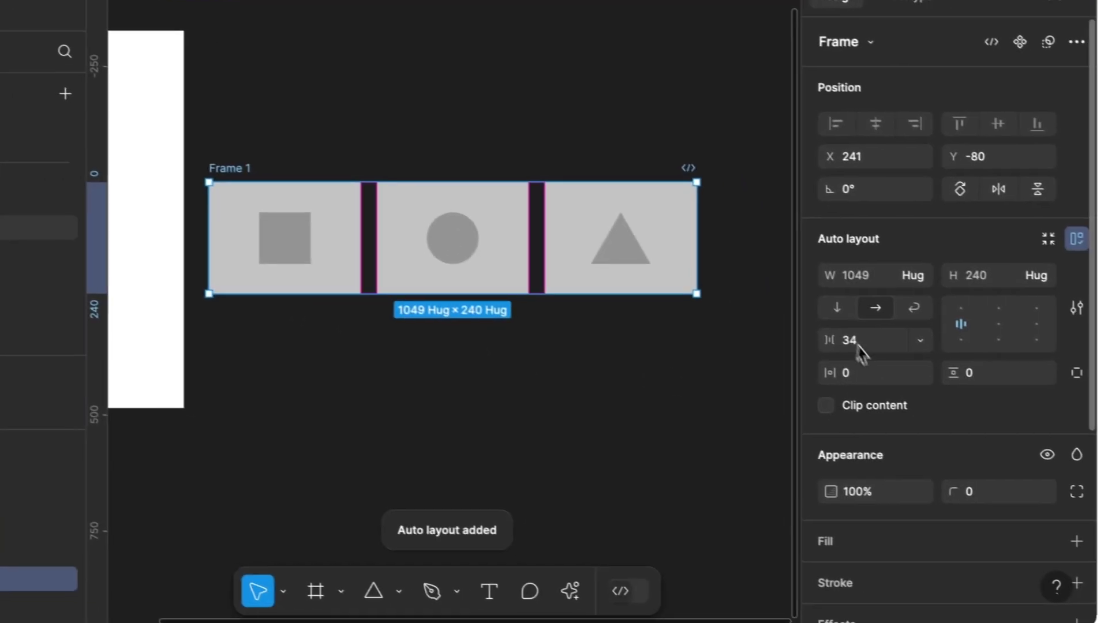
click(944, 366)
text(16)
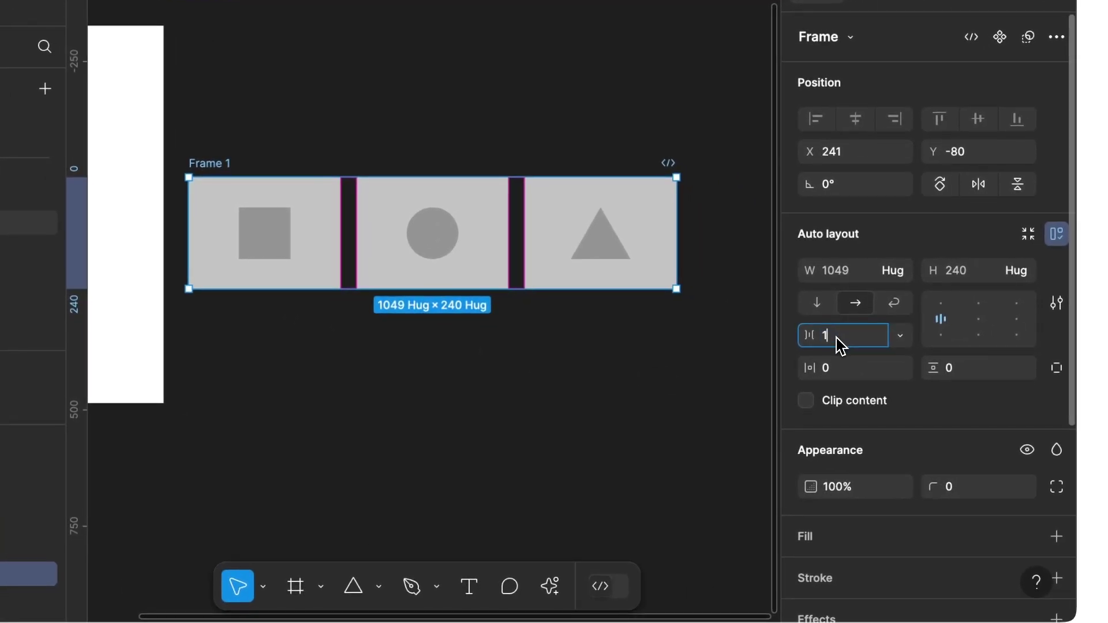
key(Return)
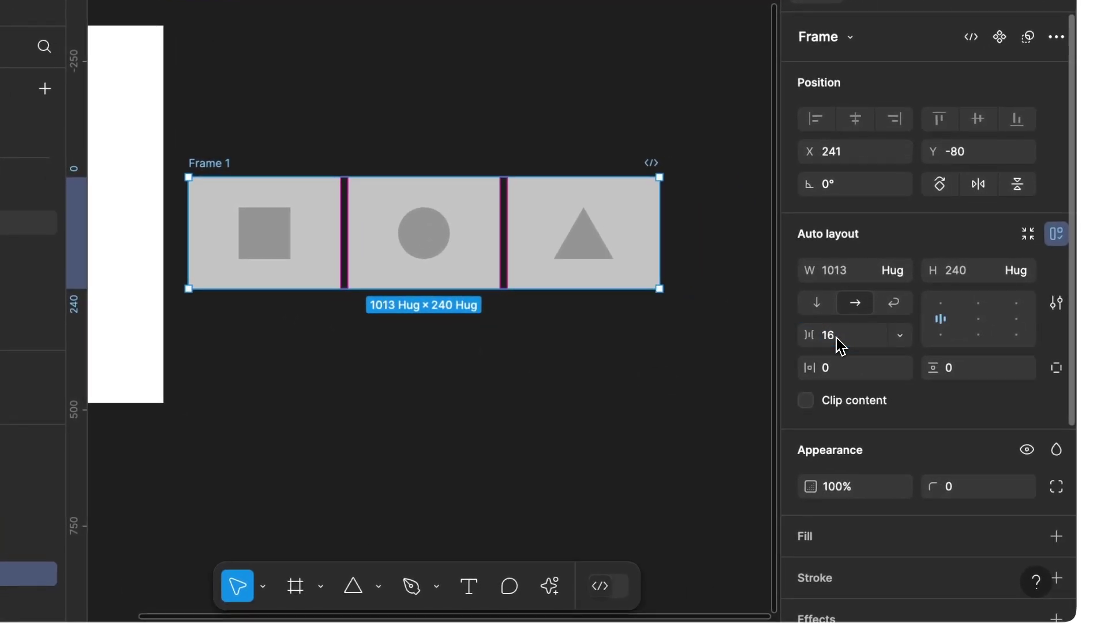
click(847, 377)
text(16)
key(Return)
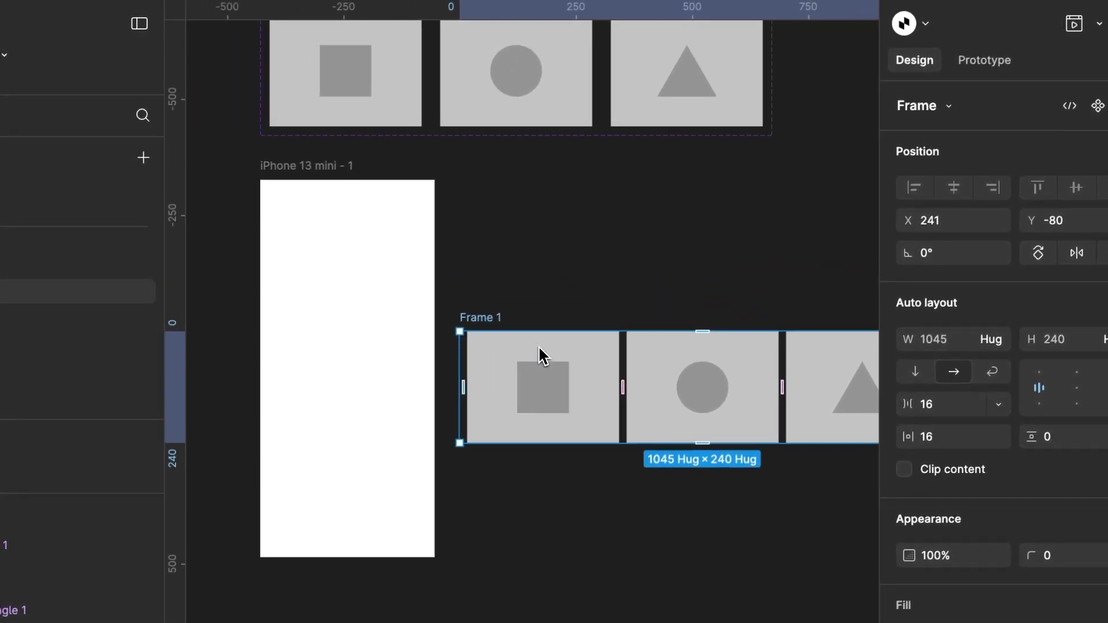
Move the auto-layout Frame 1 into the iPhone frame at X 0, Y 286
scroll(539, 347, left, 3)
drag(546, 300, 372, 281)
scroll(373, 282, up, 3)
drag(423, 360, 410, 377)
scroll(410, 376, down, 3)
scroll(577, 395, down, 3)
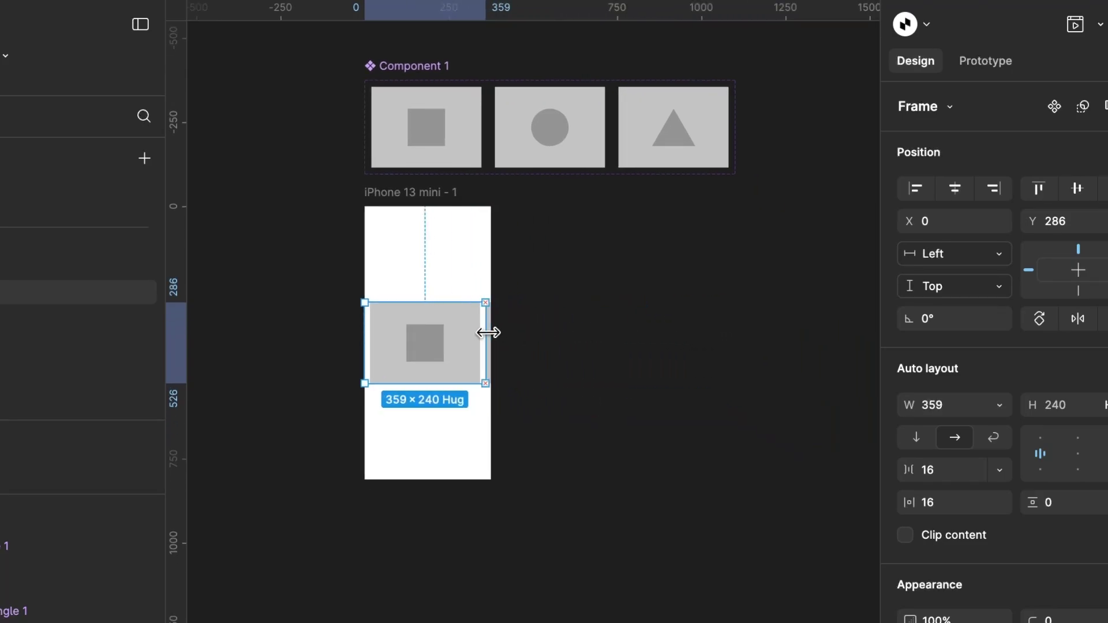
scroll(488, 333, up, 5)
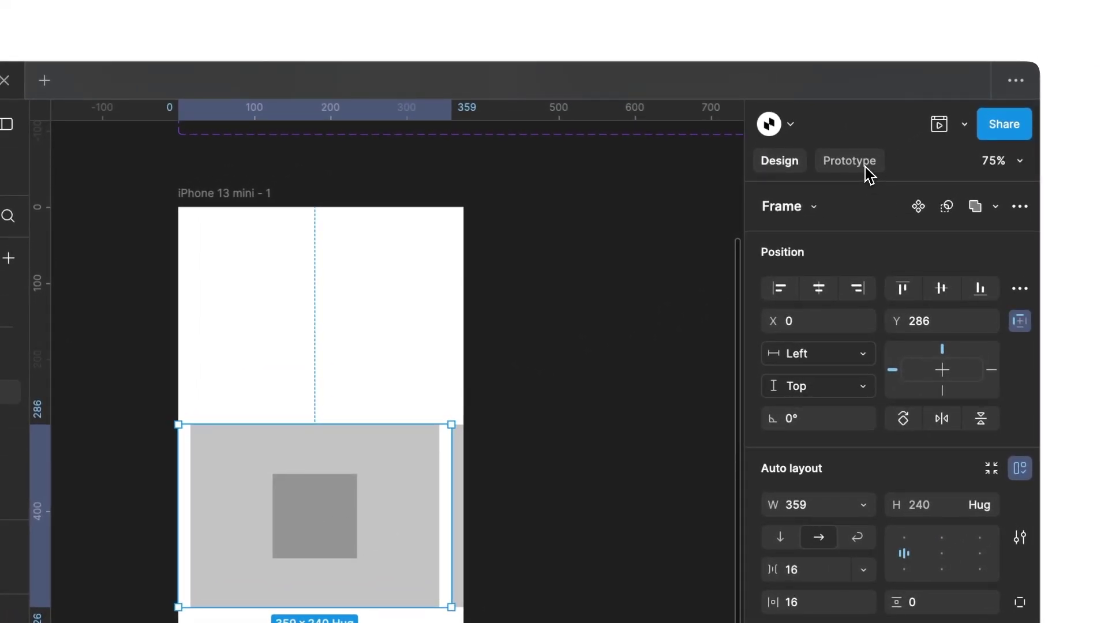
Set Frame 1's prototype overflow to Horizontal scrolling
click(866, 169)
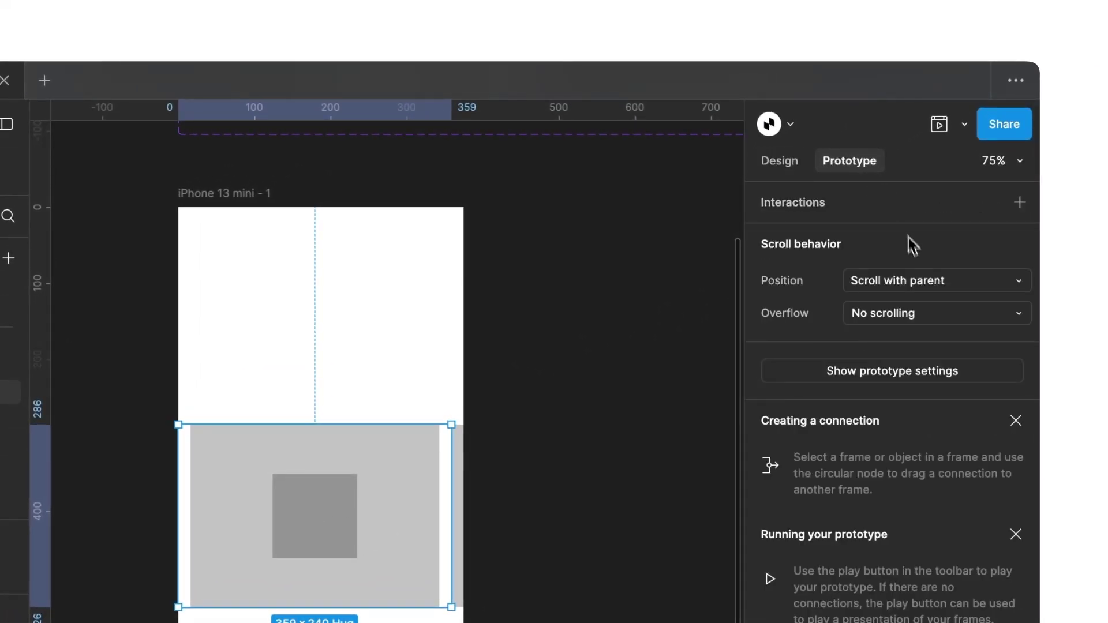
click(910, 321)
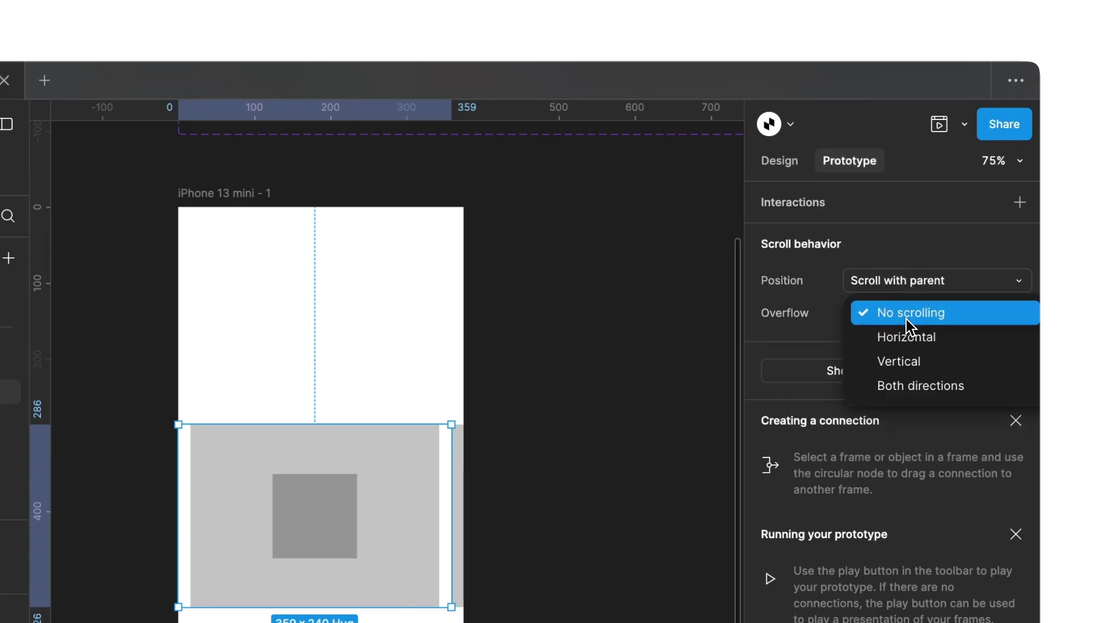
click(951, 348)
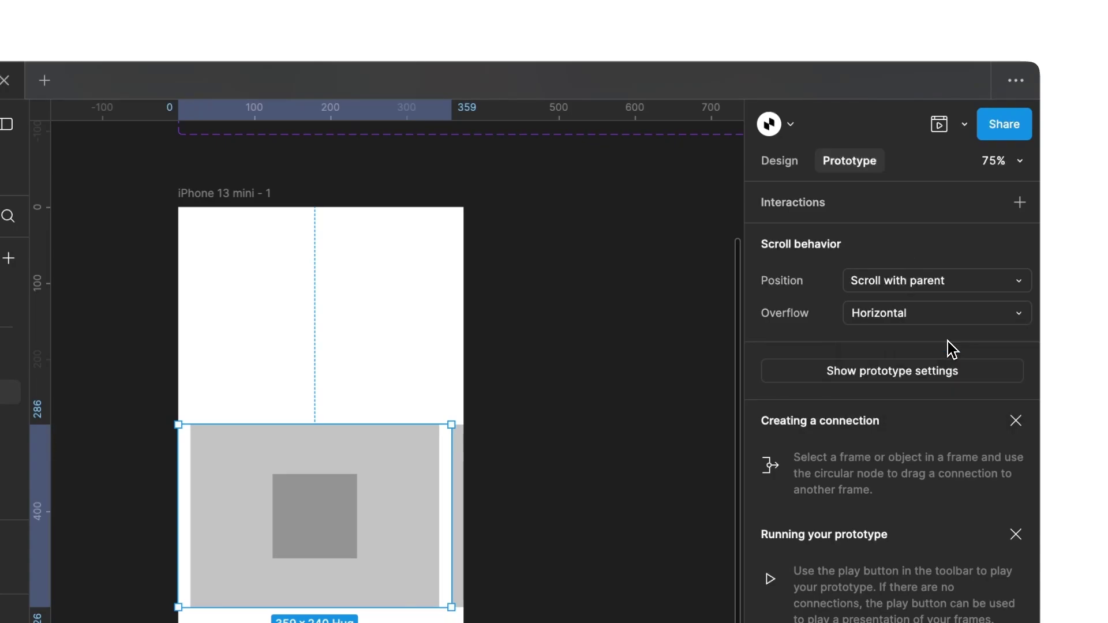
click(780, 162)
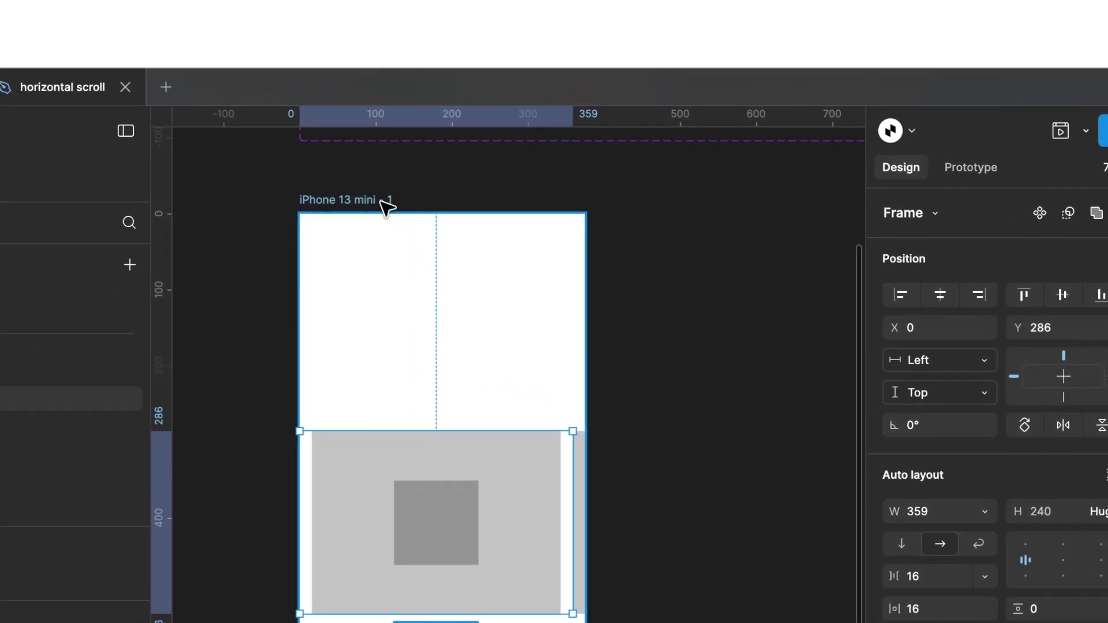
scroll(385, 206, down, 3)
Choose iPhone 13 mini as the prototype device with a white FFFFFF background
click(494, 198)
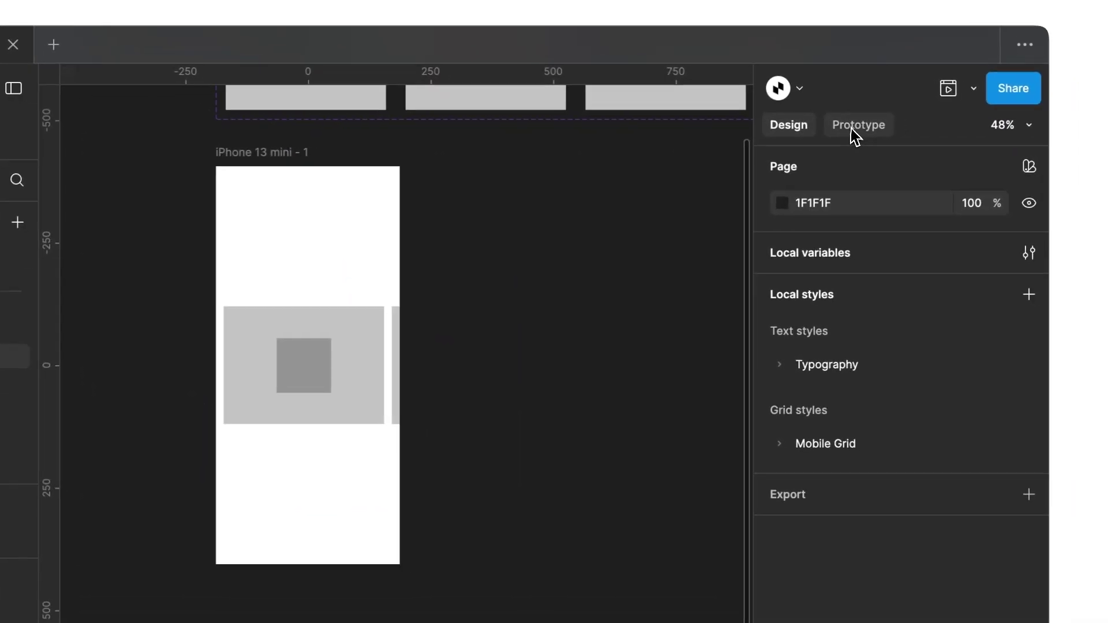
click(932, 161)
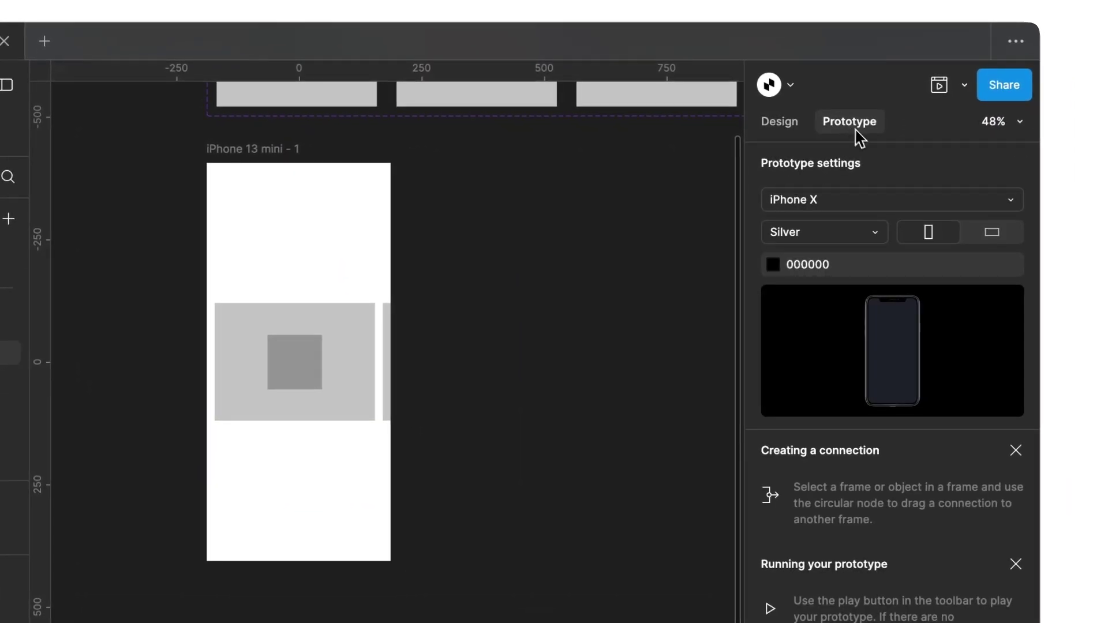
click(851, 202)
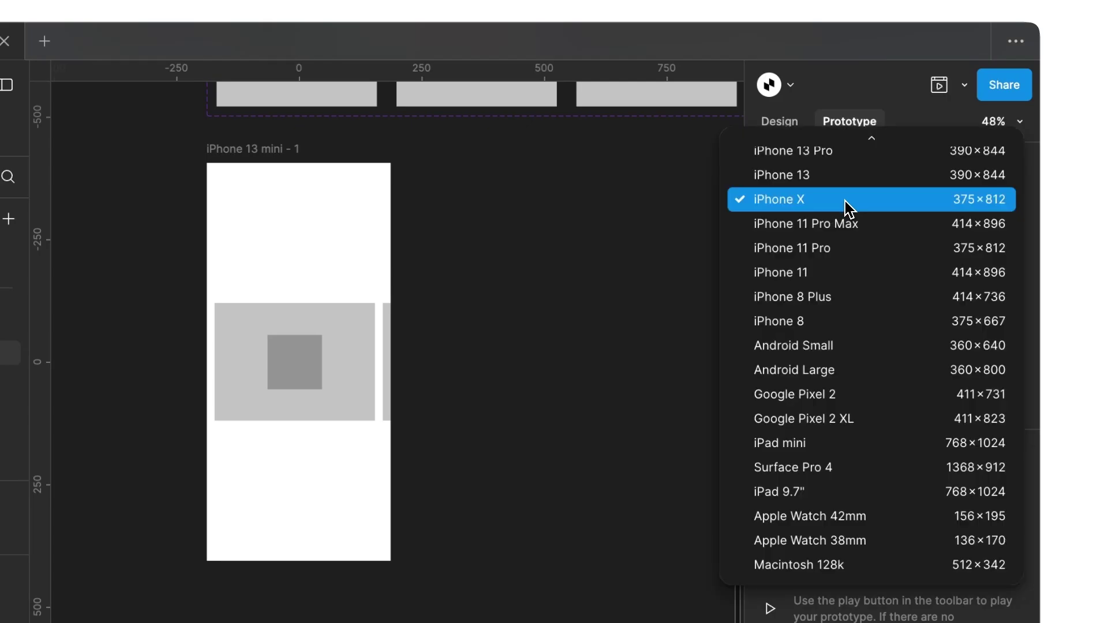
scroll(849, 207, up, 10)
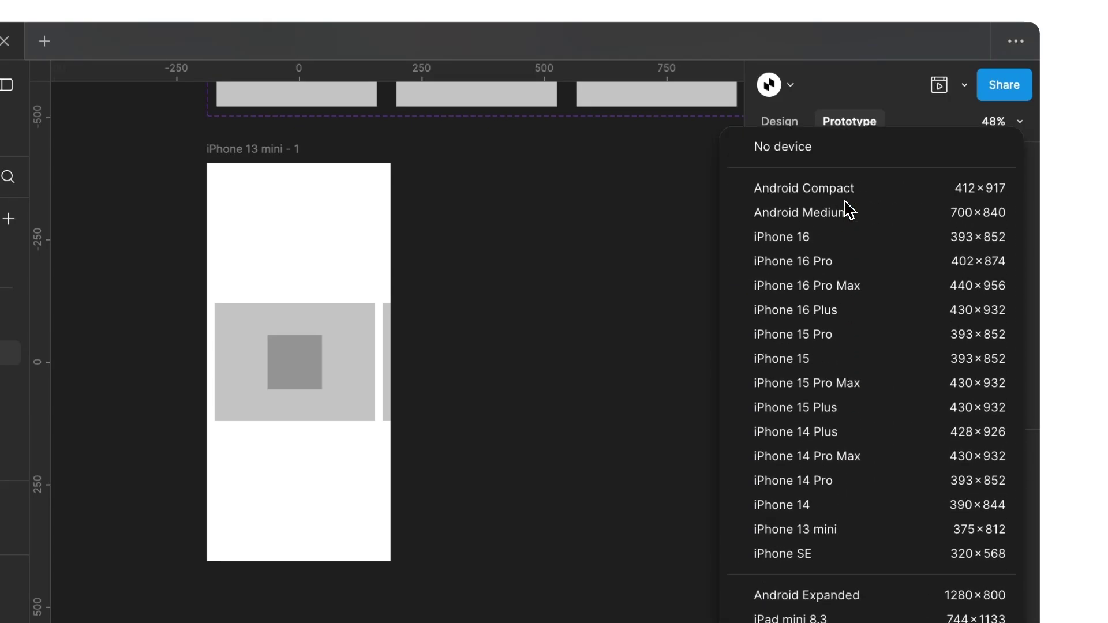
click(872, 534)
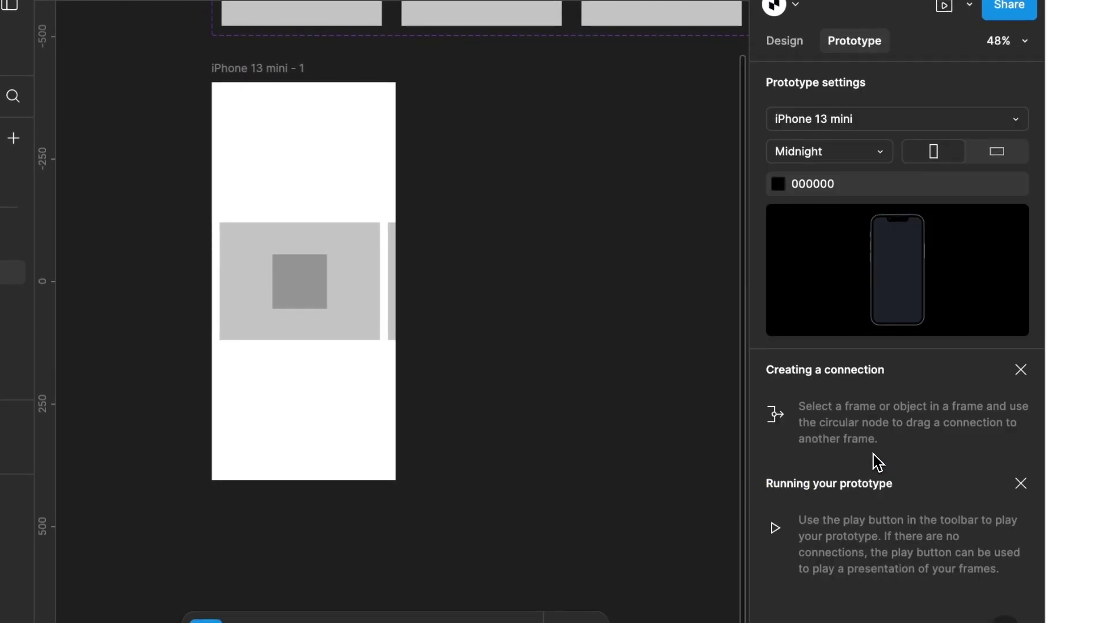
click(779, 184)
drag(676, 216, 405, 88)
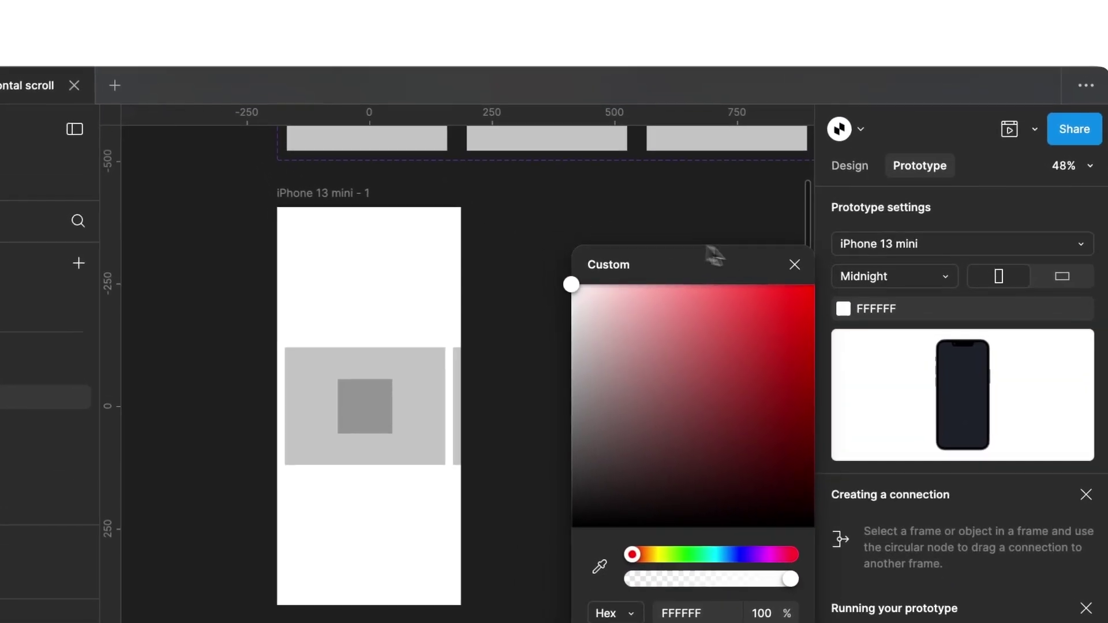
click(795, 264)
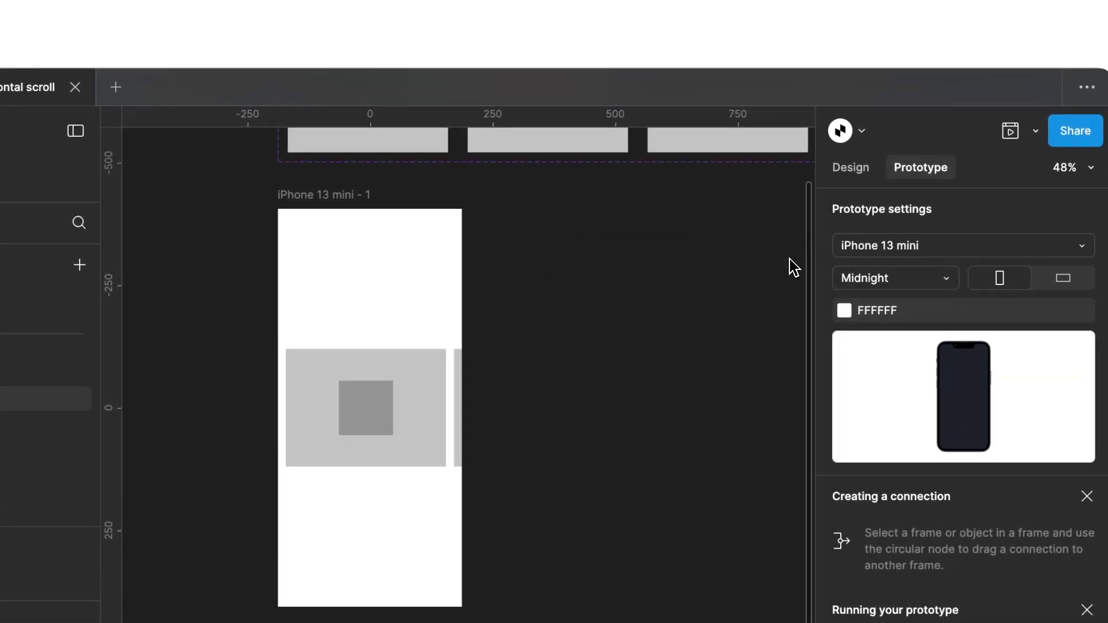
click(854, 177)
click(344, 195)
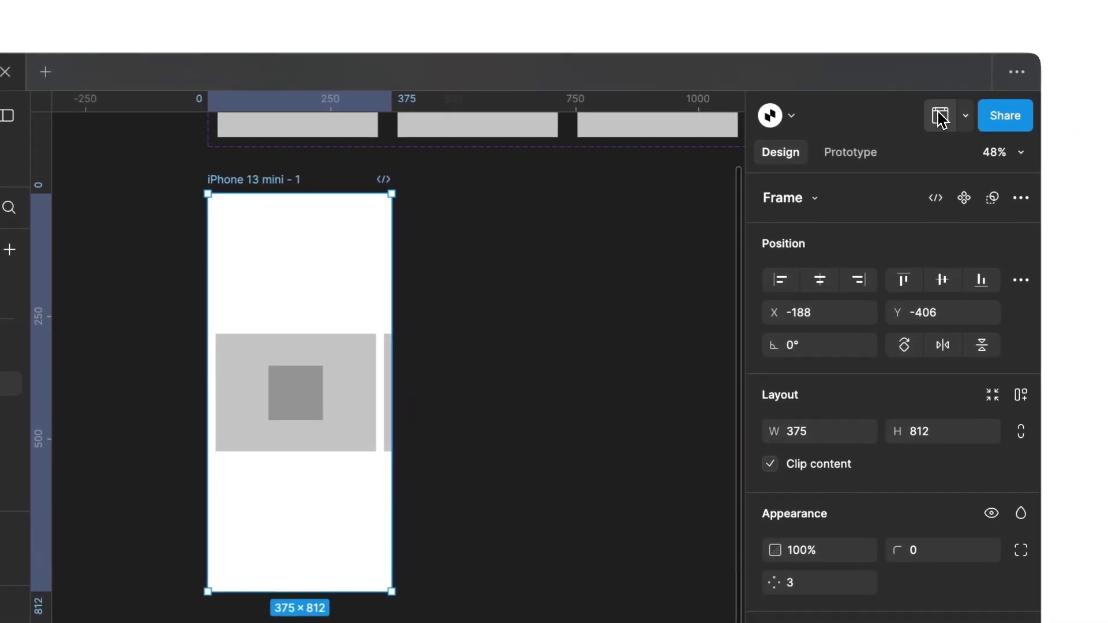
click(940, 118)
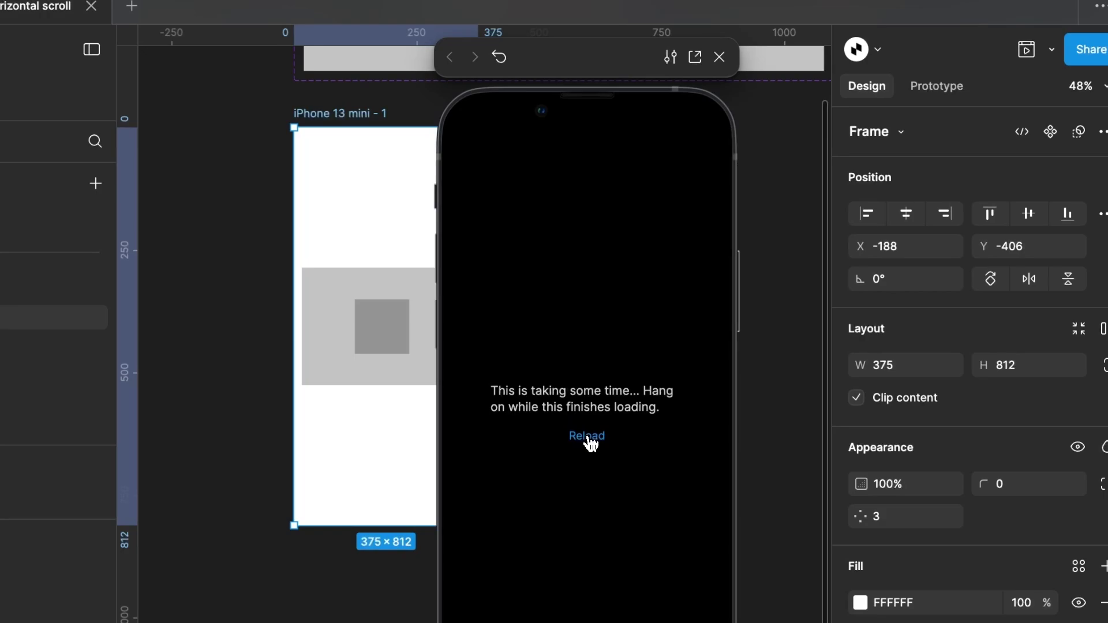
click(588, 437)
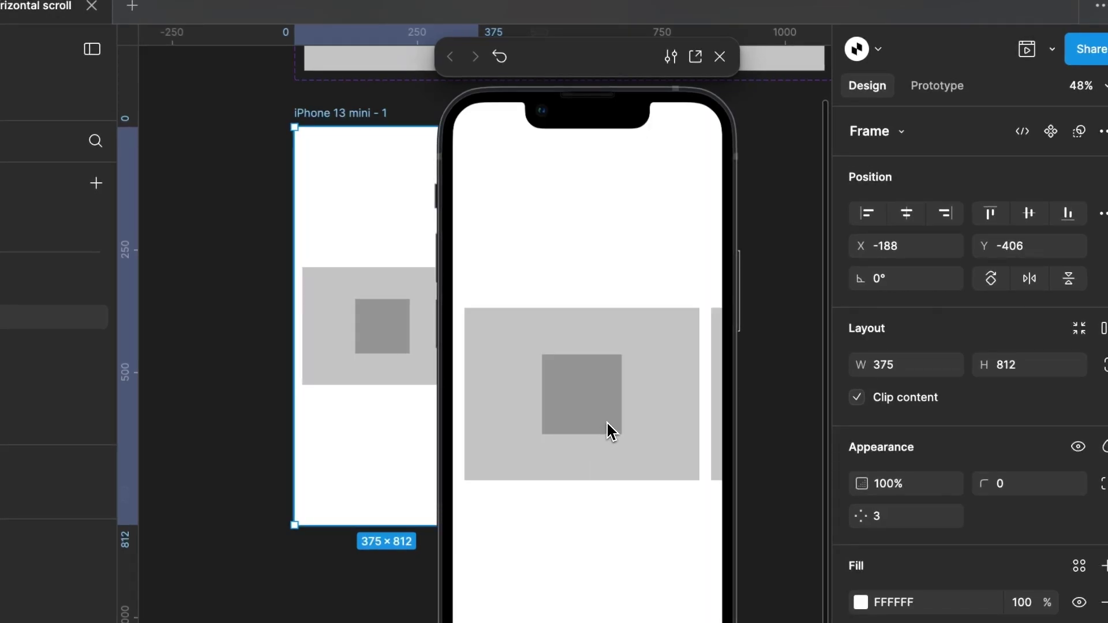
scroll(607, 422, right, 5)
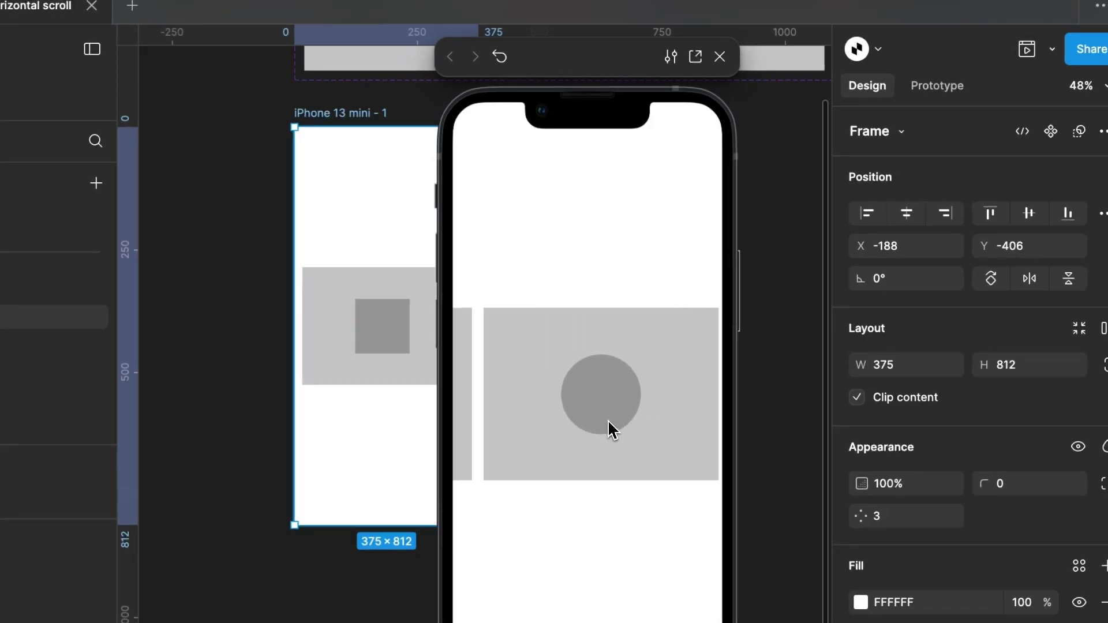
scroll(608, 420, left, 2)
scroll(608, 421, right, 5)
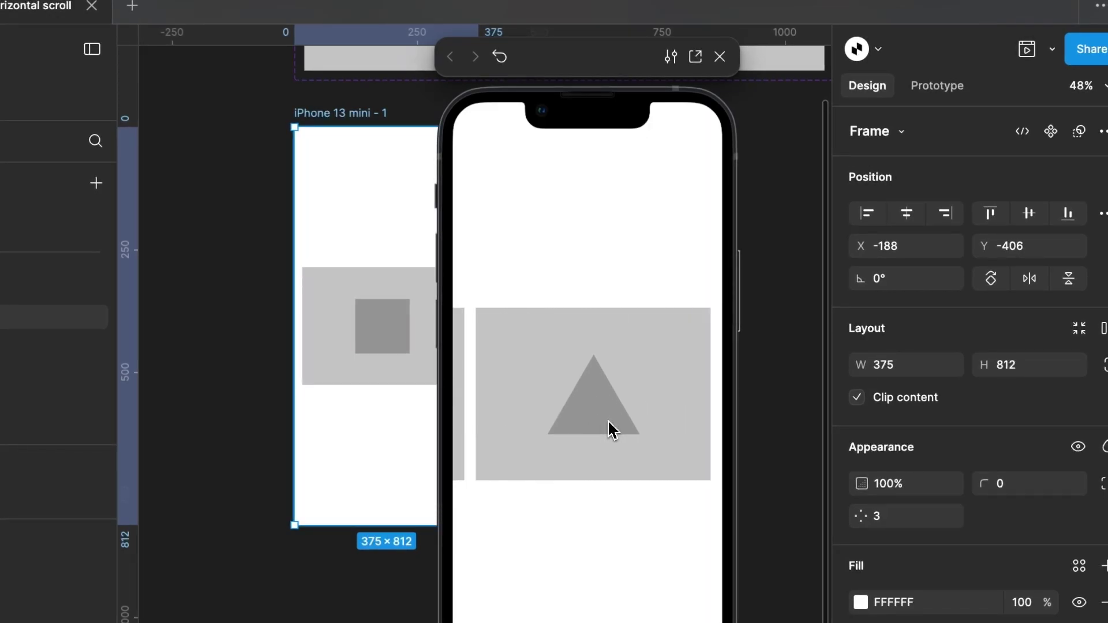
scroll(608, 420, left, 5)
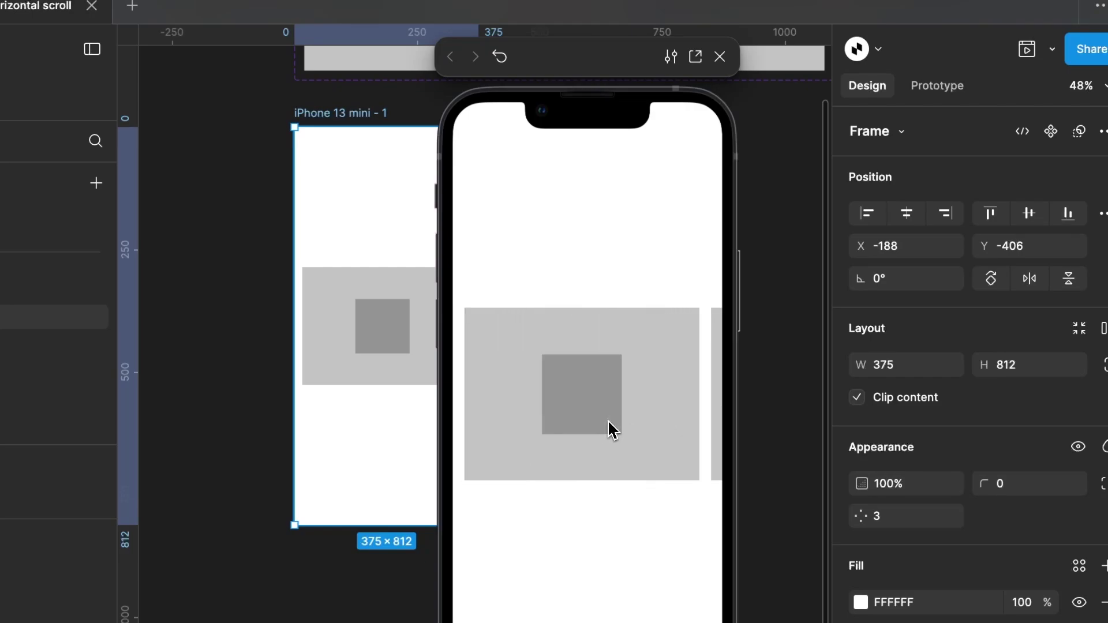
scroll(608, 420, right, 5)
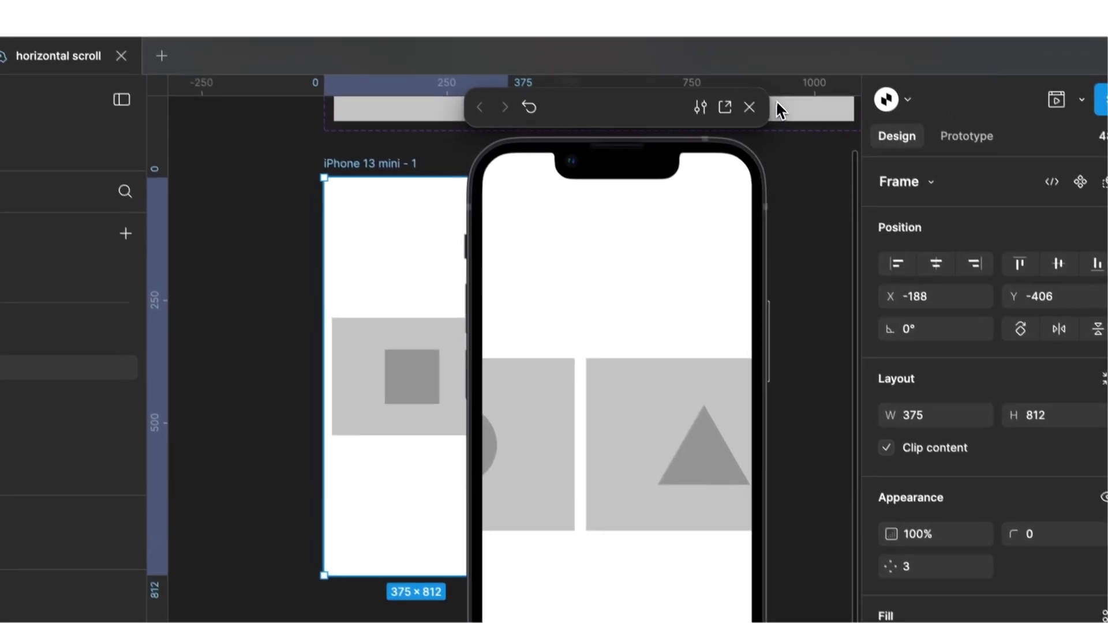
click(719, 56)
Move the iPhone frame down and paste a duplicate, iPhone 13 mini - 2, beside it
click(637, 224)
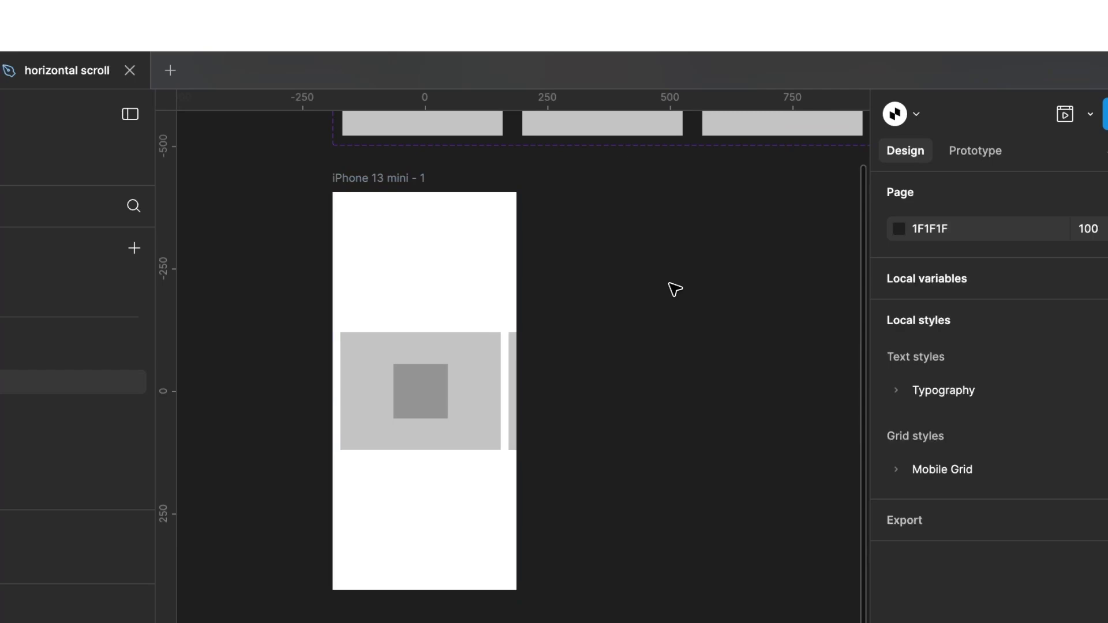
scroll(675, 292, down, 3)
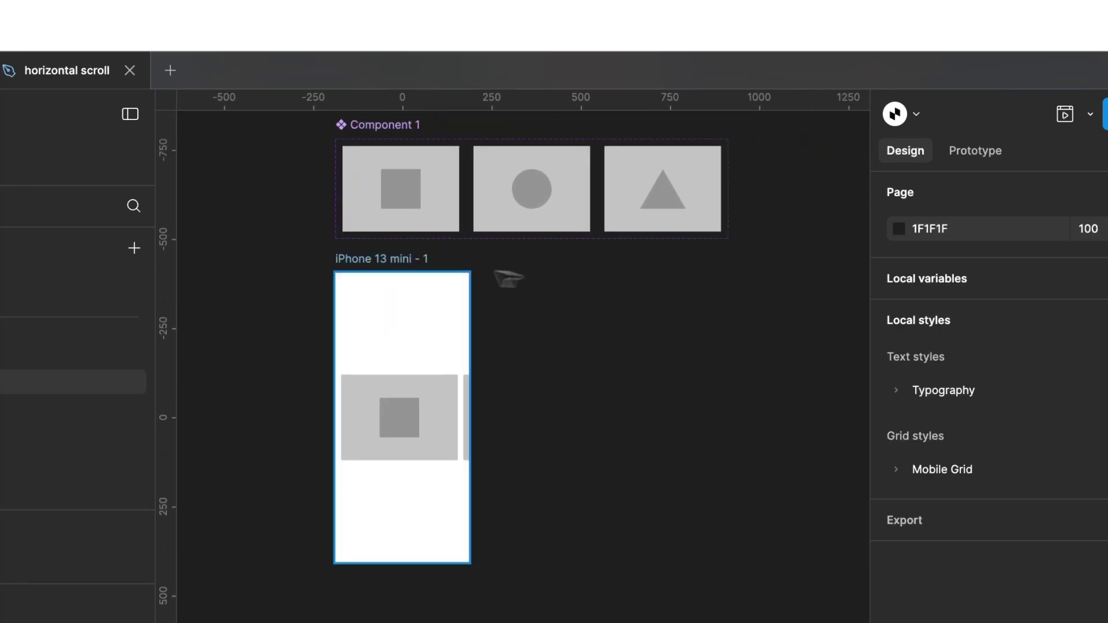
drag(398, 259, 398, 313)
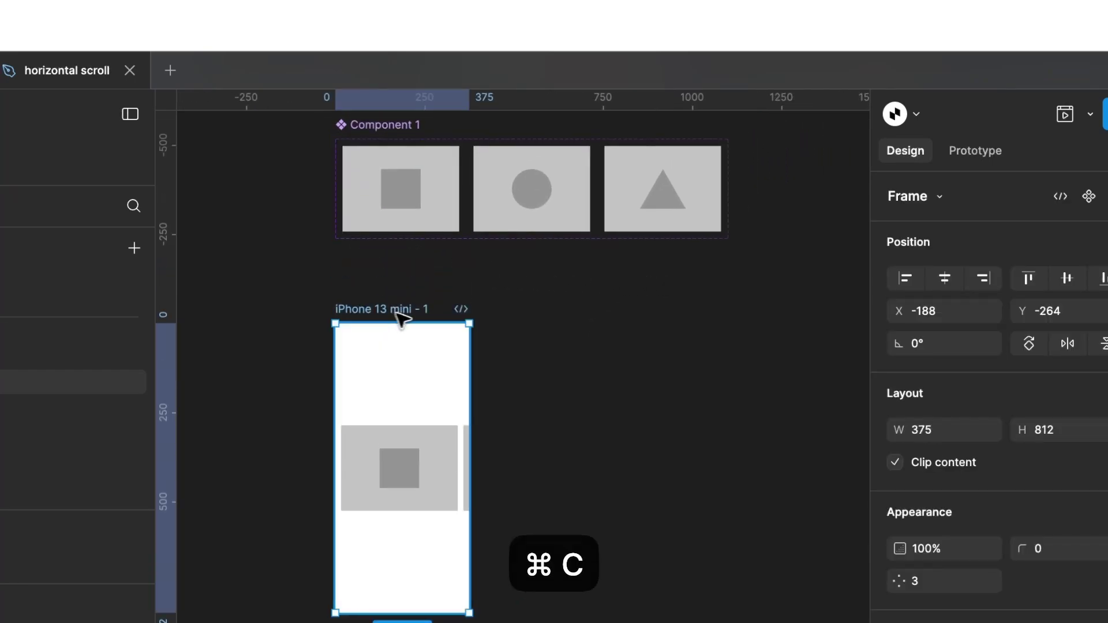
key(super+v)
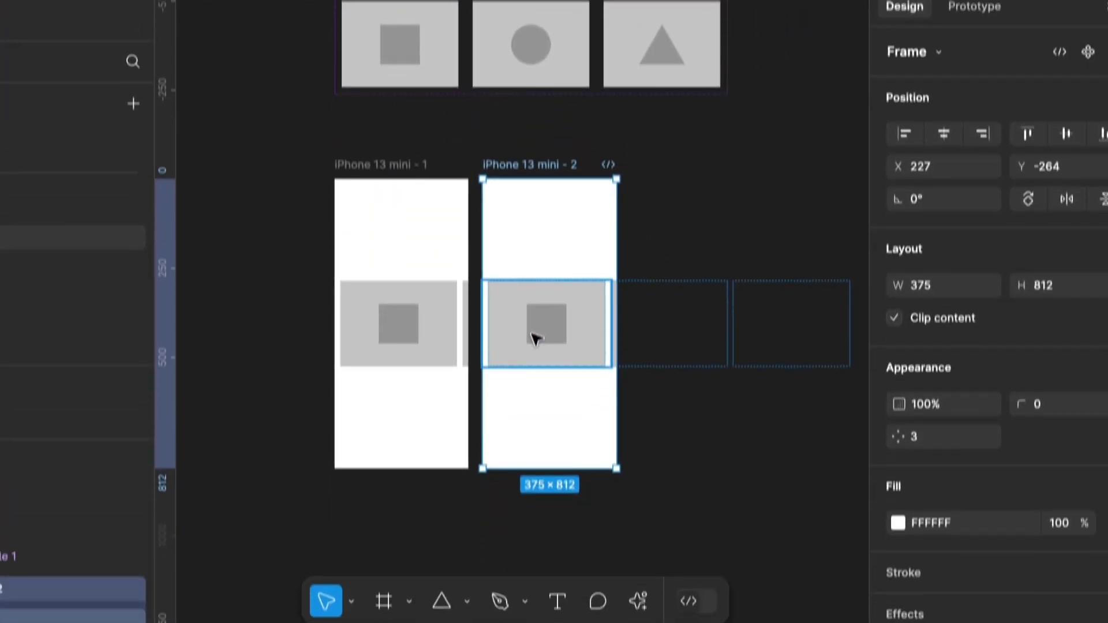
Drag the card carousel out of iPhone 13 mini - 2 onto the canvas to its right
click(534, 493)
drag(534, 492, 746, 384)
drag(745, 204, 733, 209)
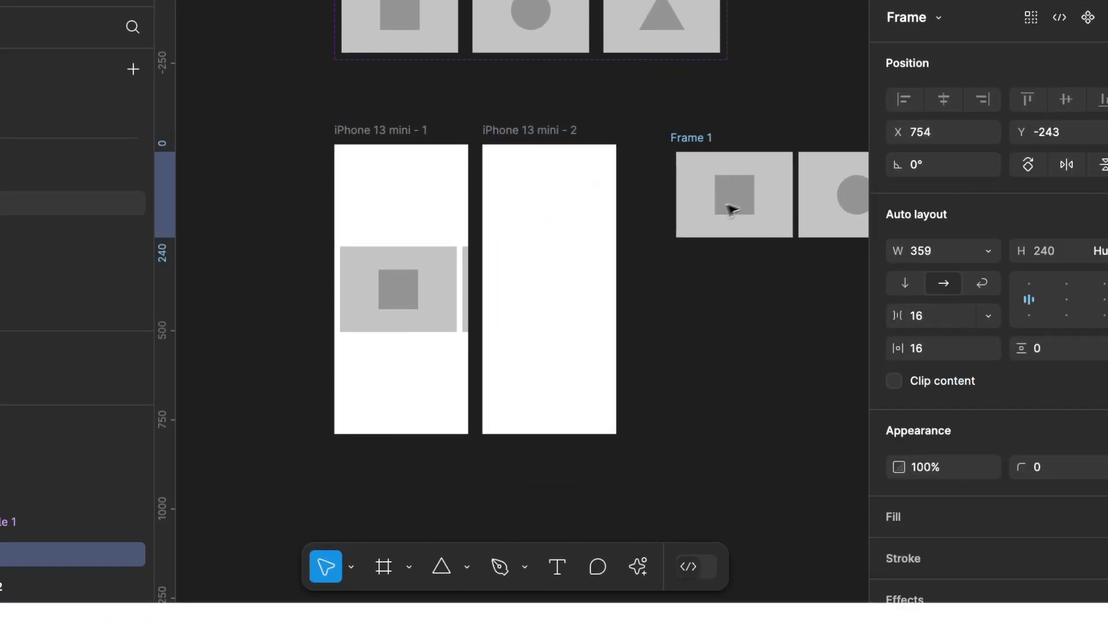
click(631, 206)
scroll(630, 204, right, 3)
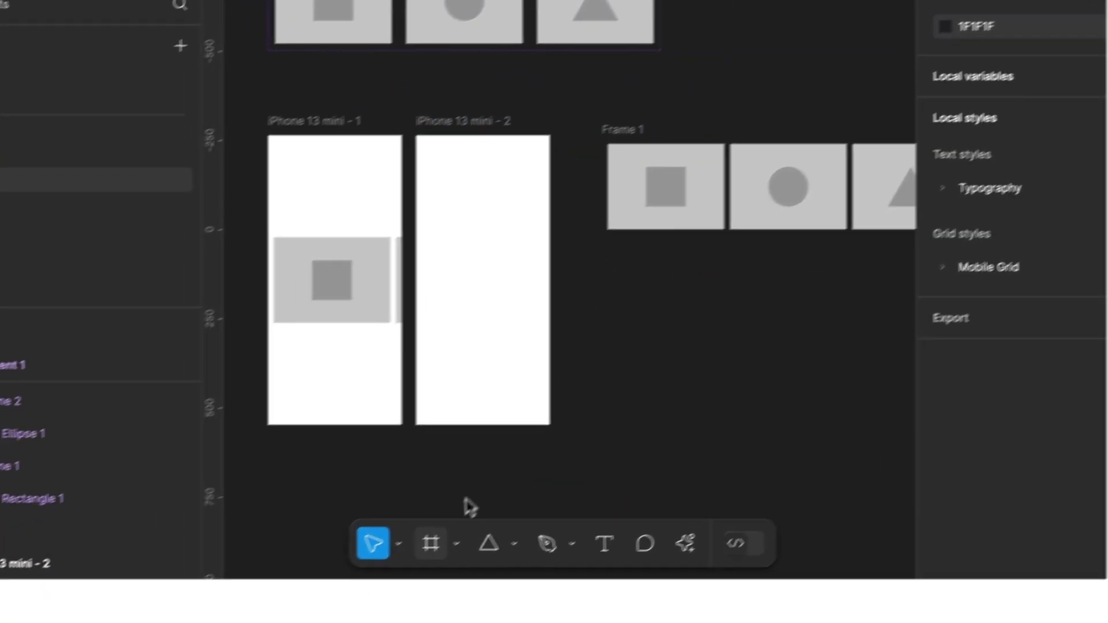
click(383, 567)
Draw a new frame, Frame 2, and move it out of the second phone onto the canvas
scroll(381, 289, up, 3)
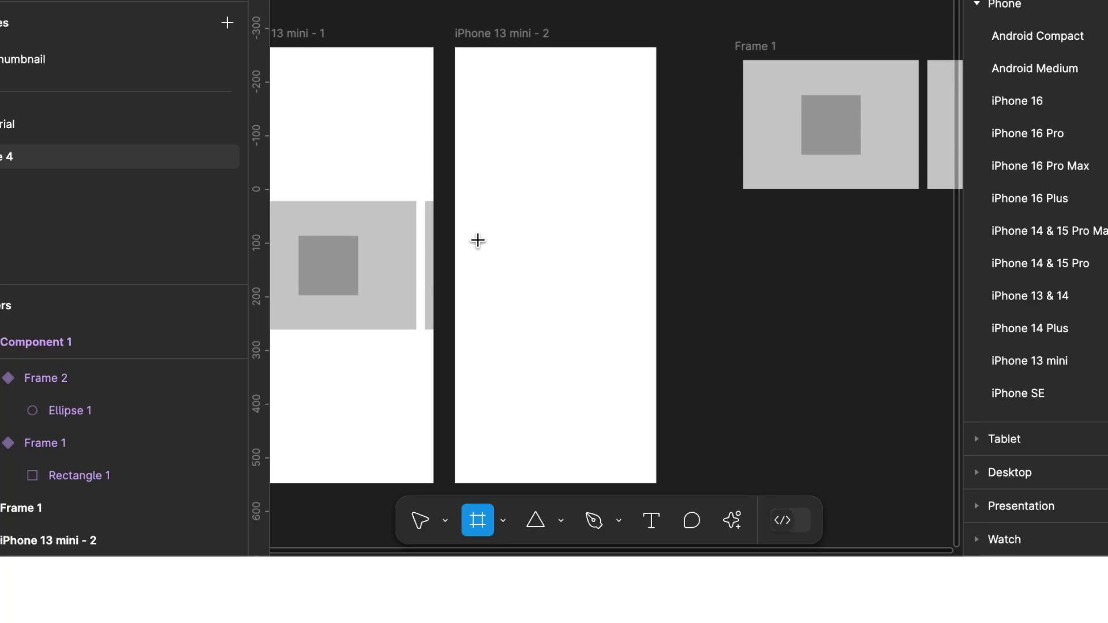
scroll(478, 240, up, 1)
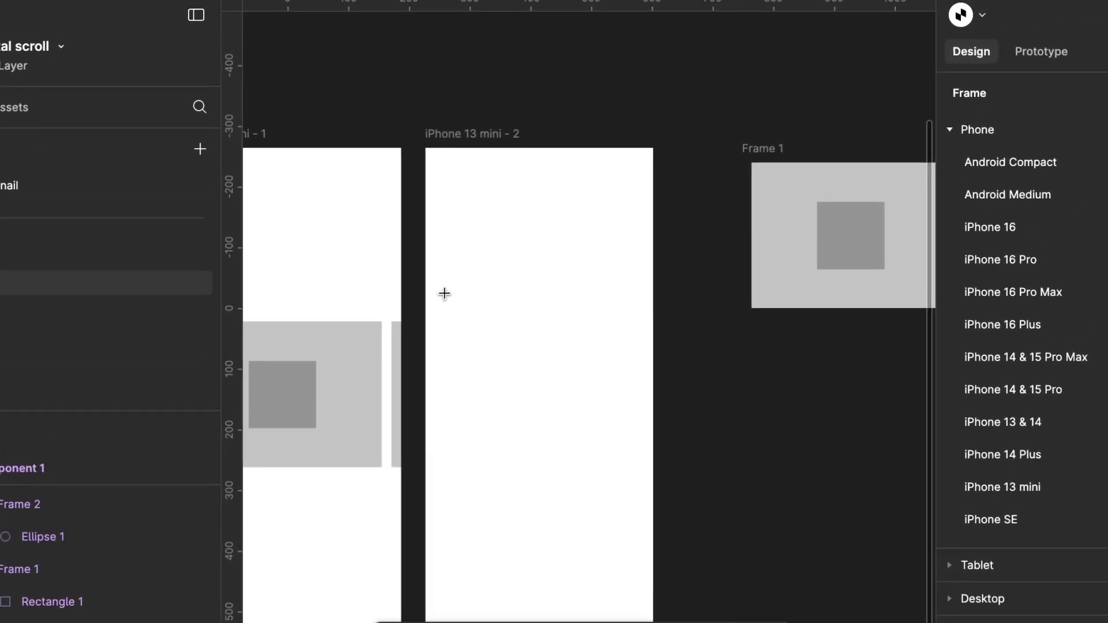
drag(444, 294, 583, 442)
drag(655, 446, 656, 446)
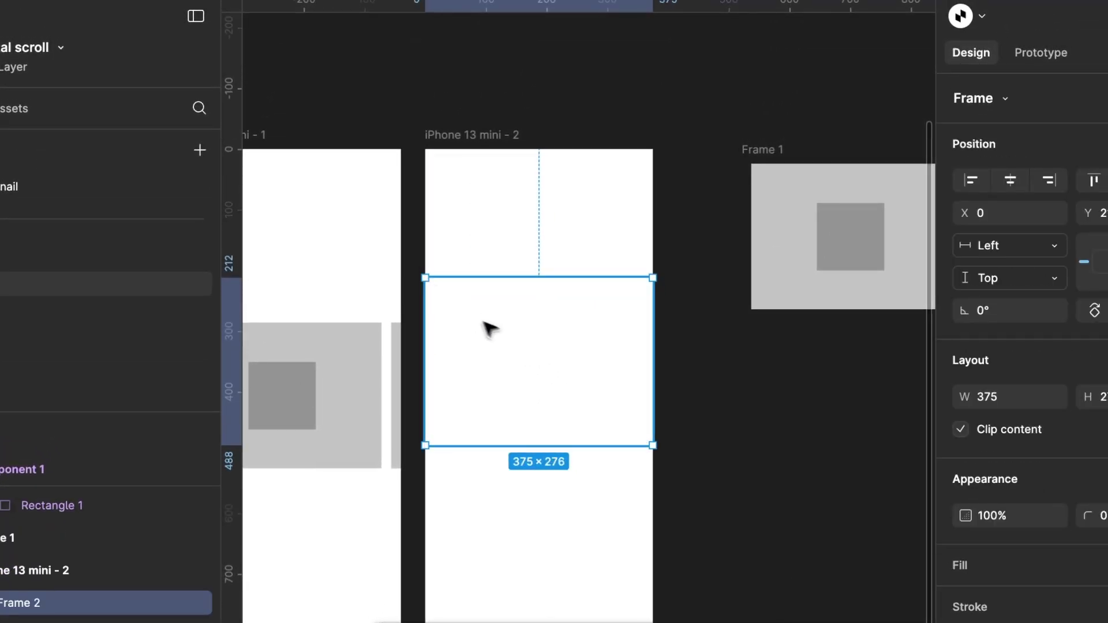
scroll(525, 347, down, 2)
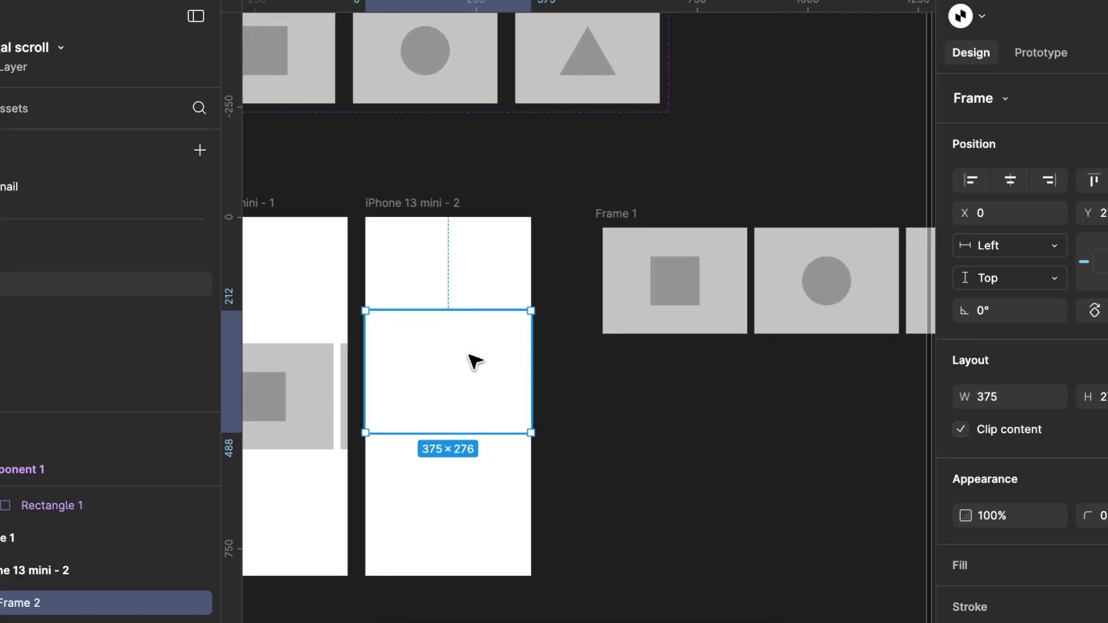
drag(473, 361, 699, 425)
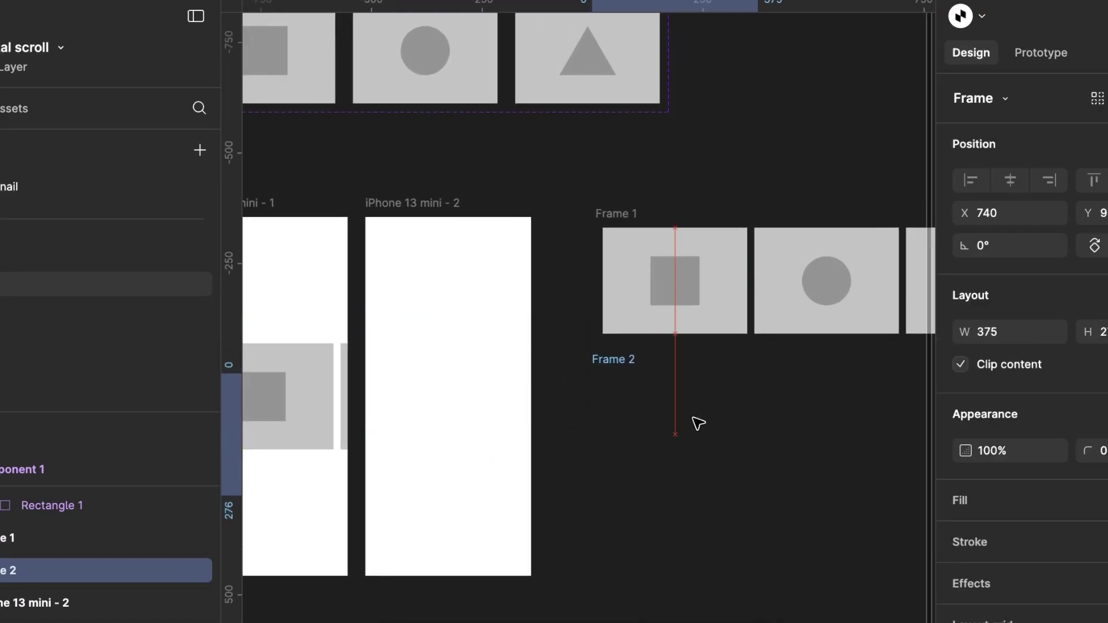
Nest the card carousel Frame 1 inside Frame 2
scroll(707, 416, down, 2)
scroll(707, 415, right, 2)
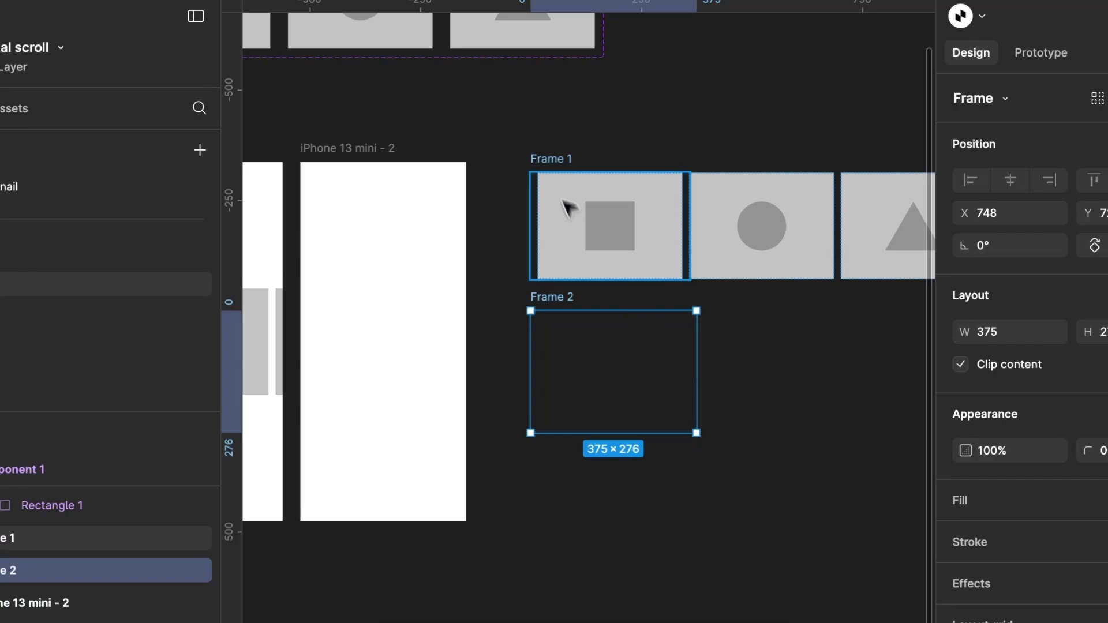
click(551, 161)
drag(551, 162, 560, 323)
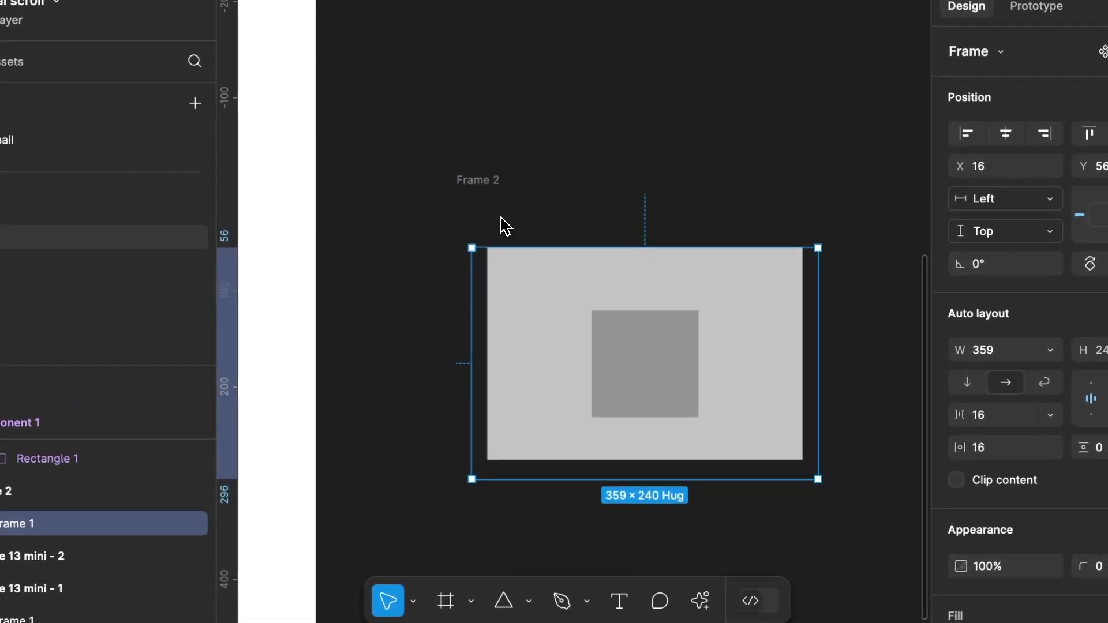
Place Frame 1 at 0,0 and ungroup it so the three cards sit directly in Frame 2
drag(514, 272, 508, 244)
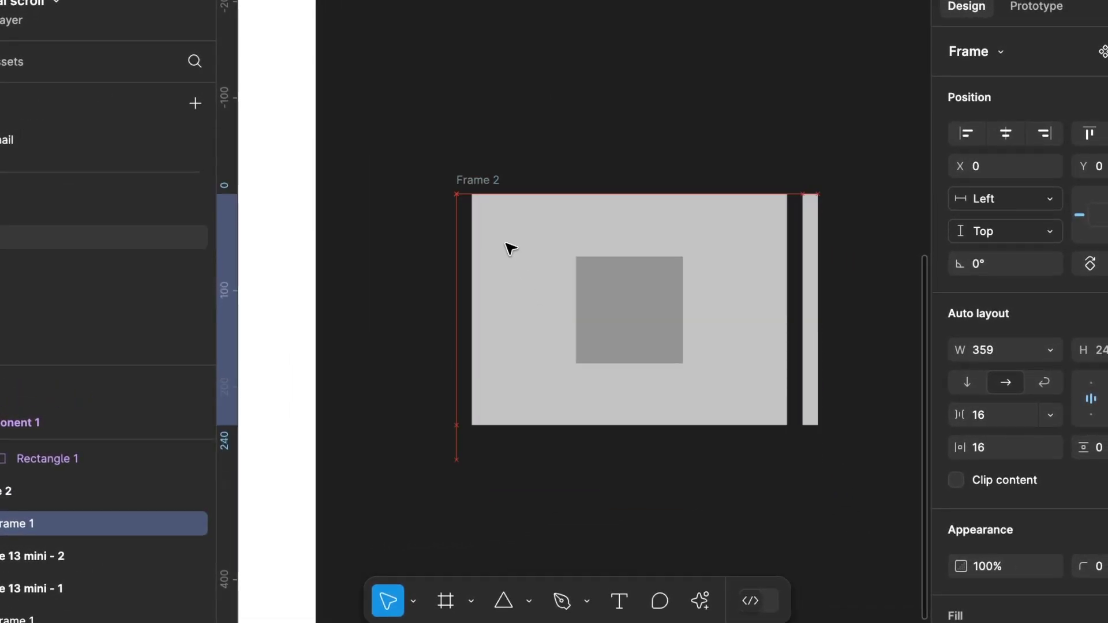
click(479, 182)
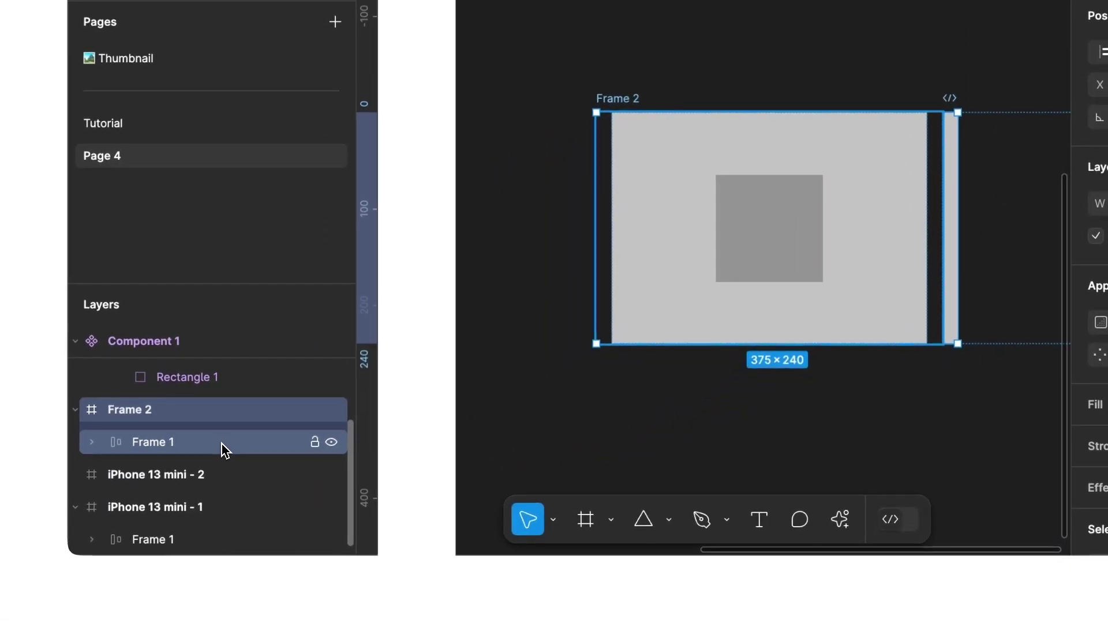
click(83, 527)
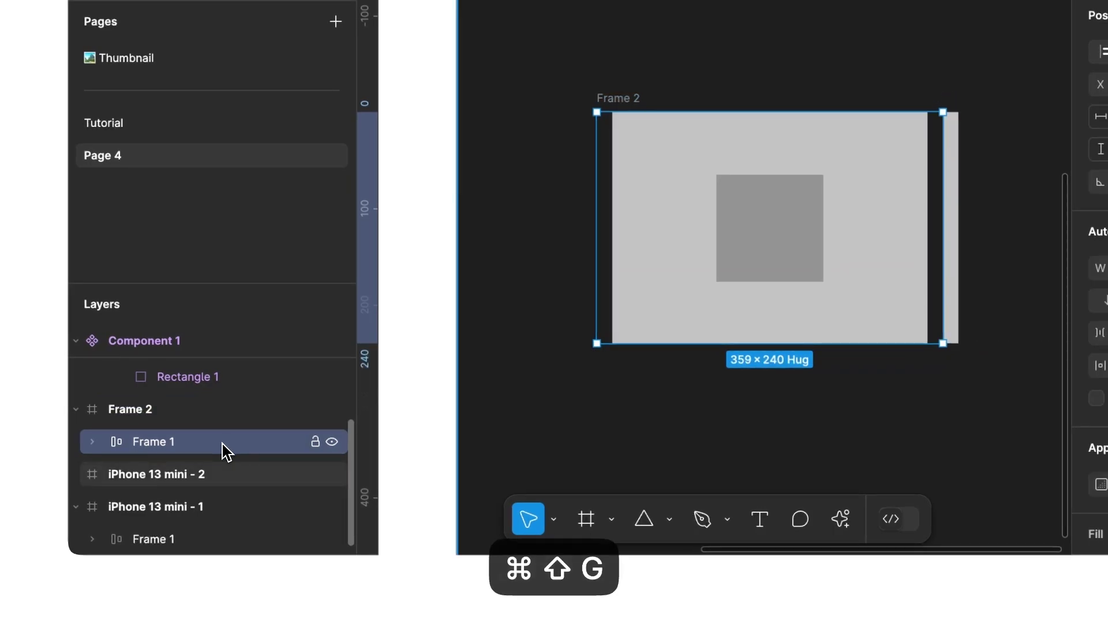
key(super+shift+g)
click(92, 442)
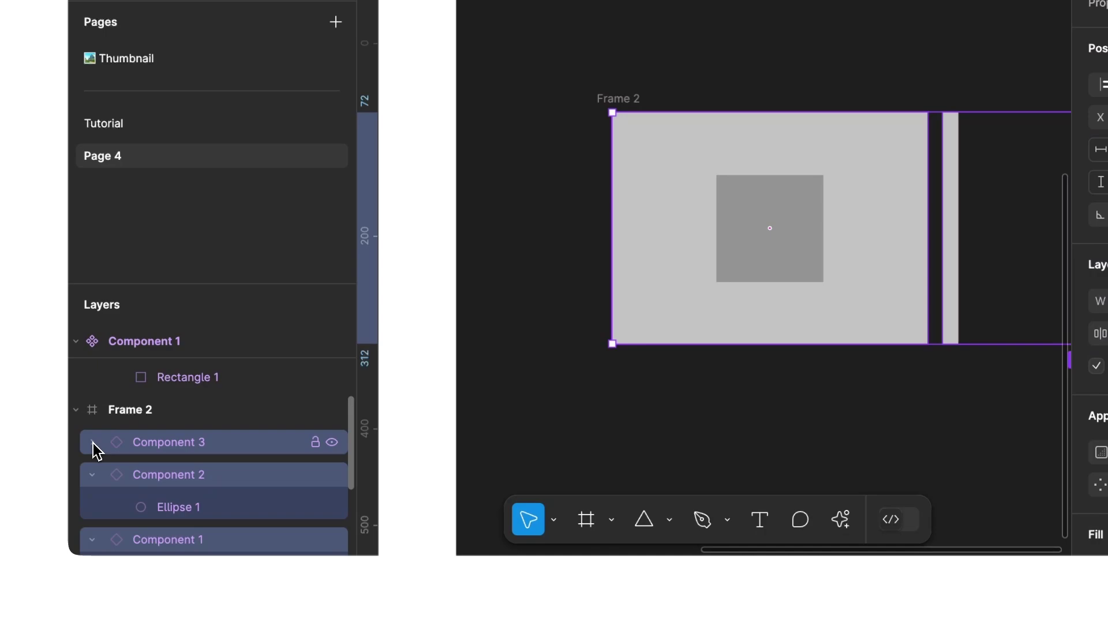
click(92, 474)
click(92, 507)
Turn off Clip content on Frame 2 and align its top beside iPhone 13 mini - 2
click(161, 417)
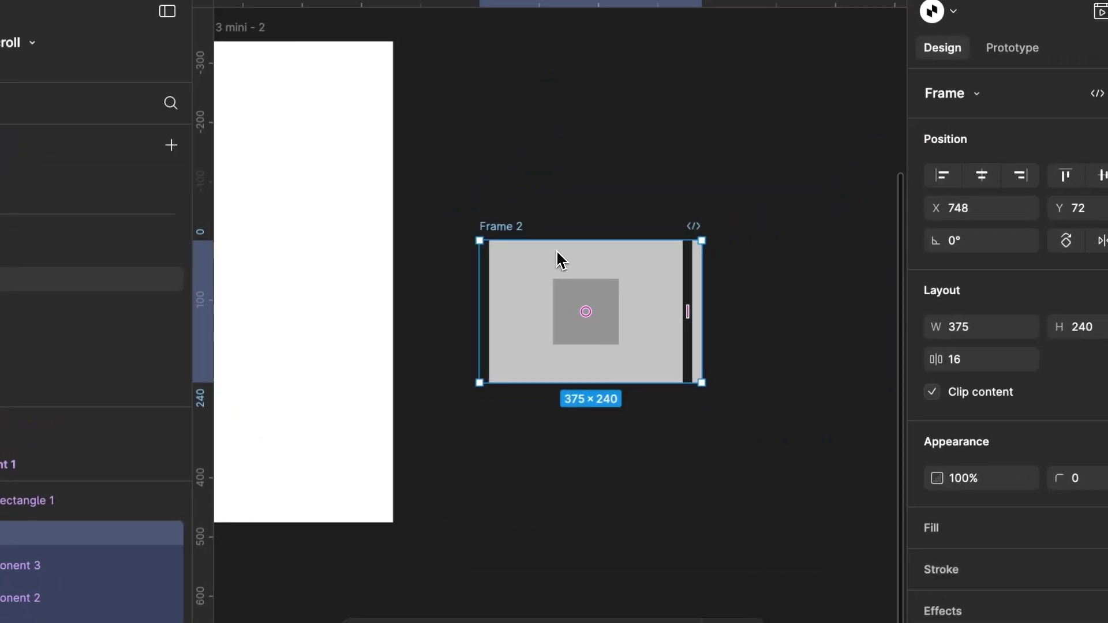
click(933, 392)
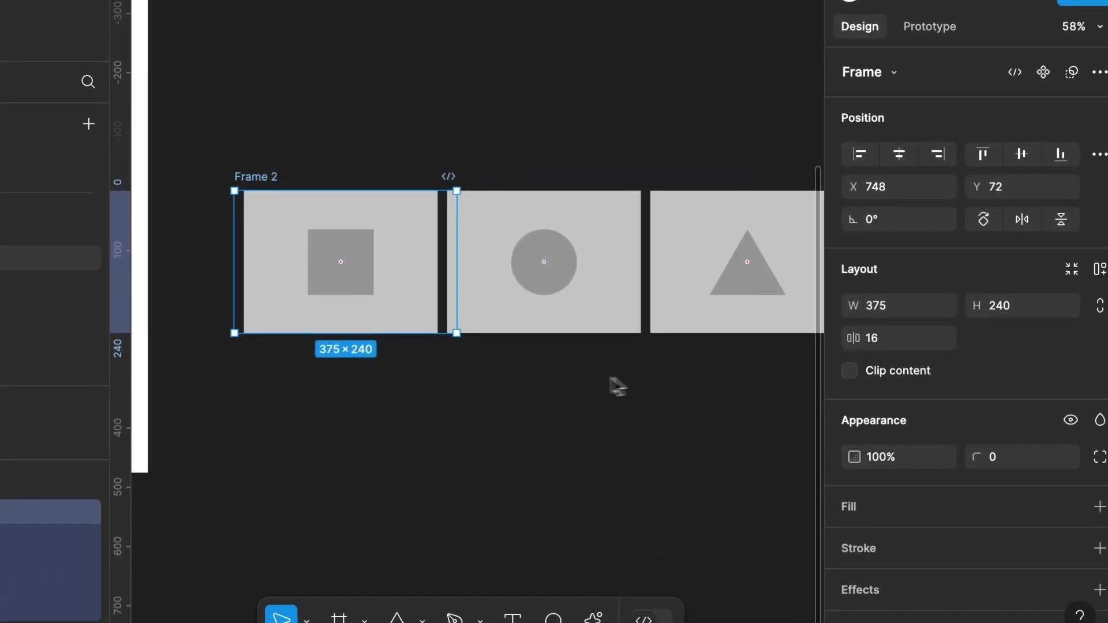
scroll(611, 381, down, 3)
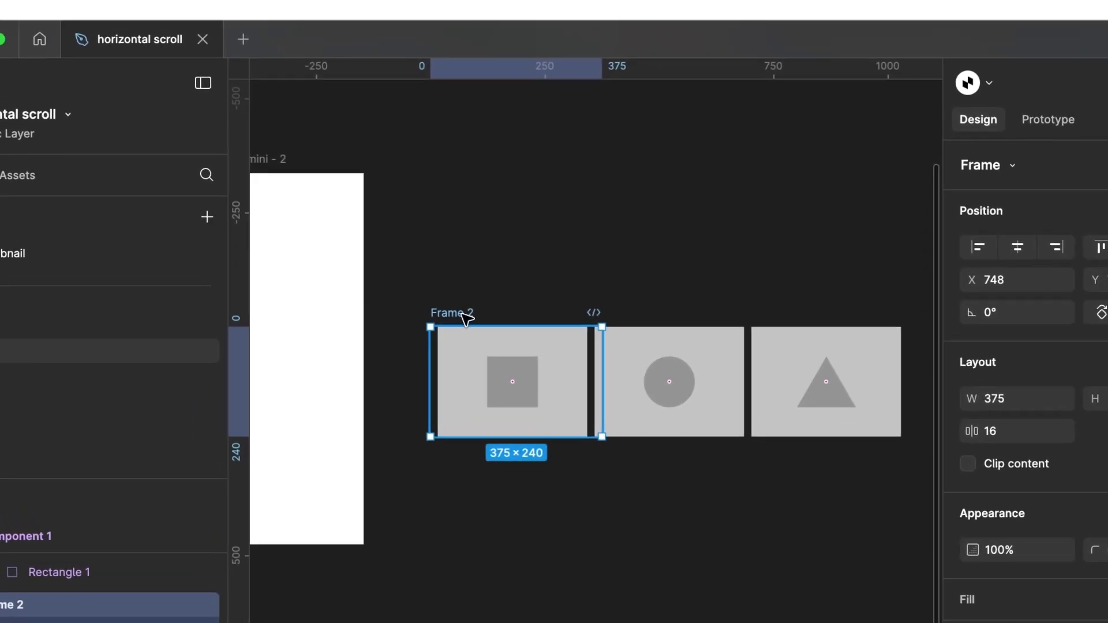
drag(332, 220, 406, 97)
drag(533, 198, 547, 166)
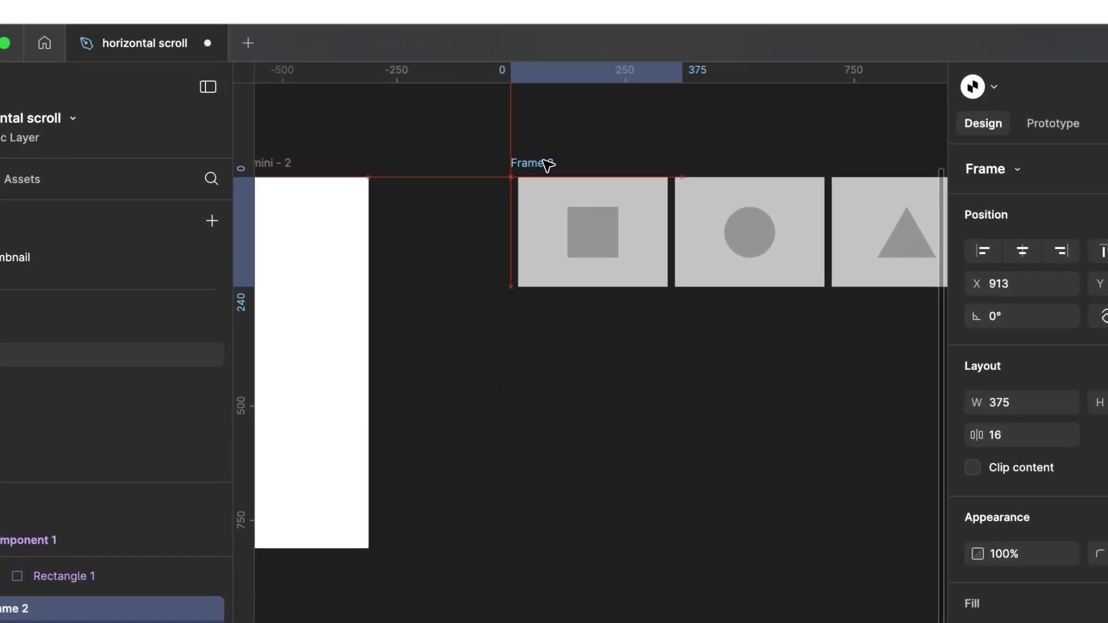
click(589, 126)
scroll(589, 127, up, 2)
scroll(589, 127, right, 3)
Paste a copy of Frame 2 below it as Frame 3 and slide its cards left to frame the circle card
click(421, 225)
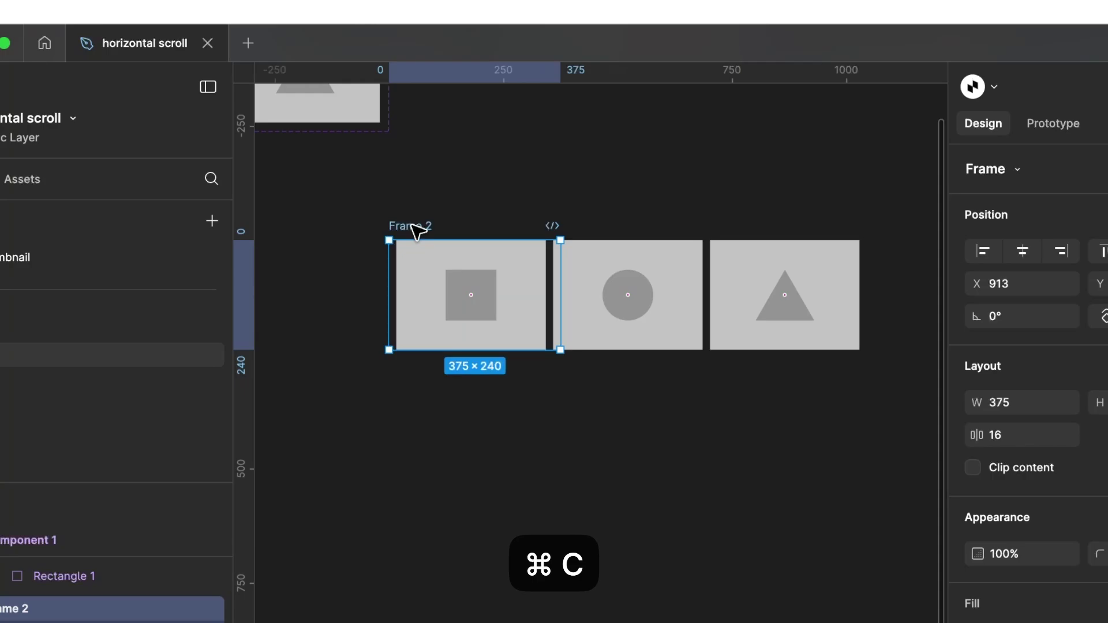
key(super+v)
drag(600, 225, 421, 371)
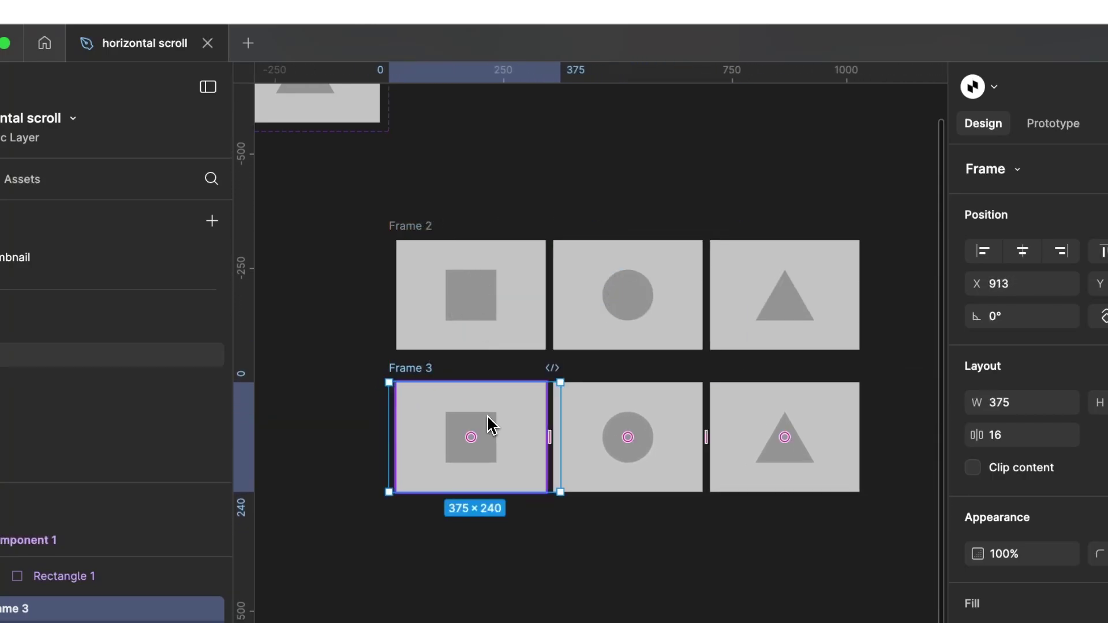
click(138, 622)
shift+click(120, 622)
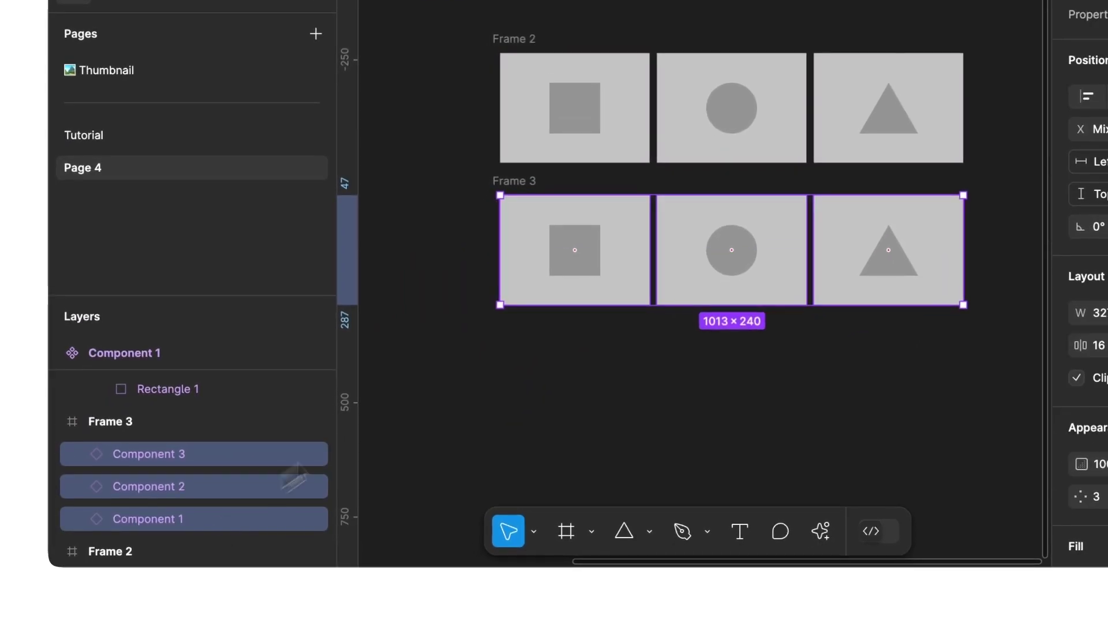
scroll(576, 222, up, 3)
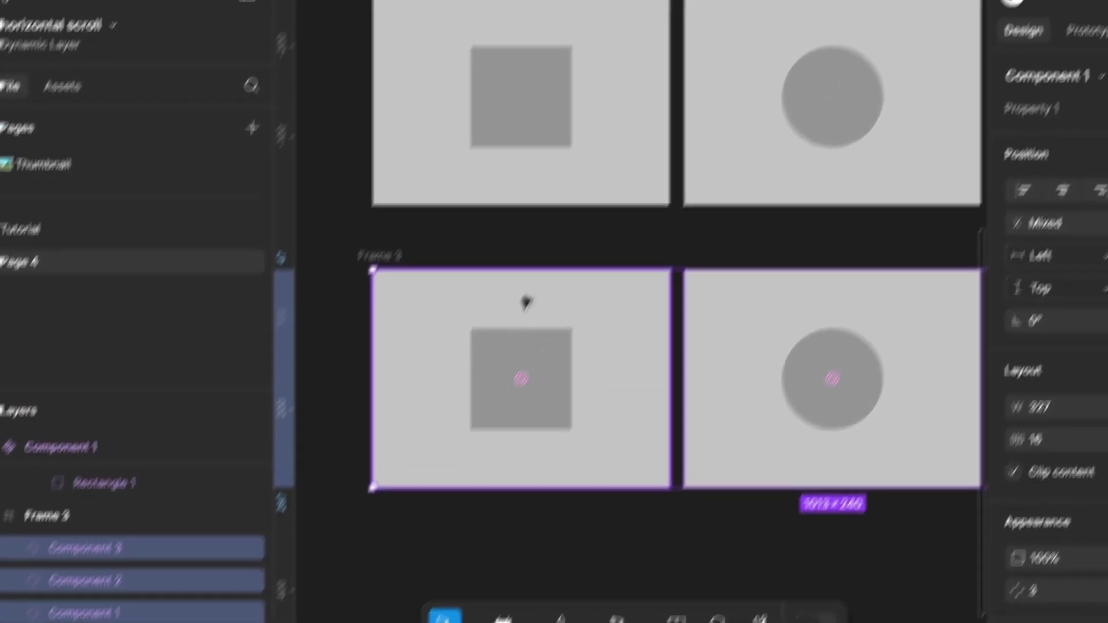
key(shift+Left)
key(shift+Left)
key(shift+Left)
key(shift+Left)
key(shift+Left)
key(shift+Left)
key(shift+Left)
key(shift+Left)
key(shift+Left)
key(shift+Left)
key(shift+Left)
key(shift+Left)
key(shift+Left)
key(shift+Left)
key(shift+Left)
key(shift+Left)
key(shift+Left)
key(shift+Left)
key(shift+Left)
key(shift+Left)
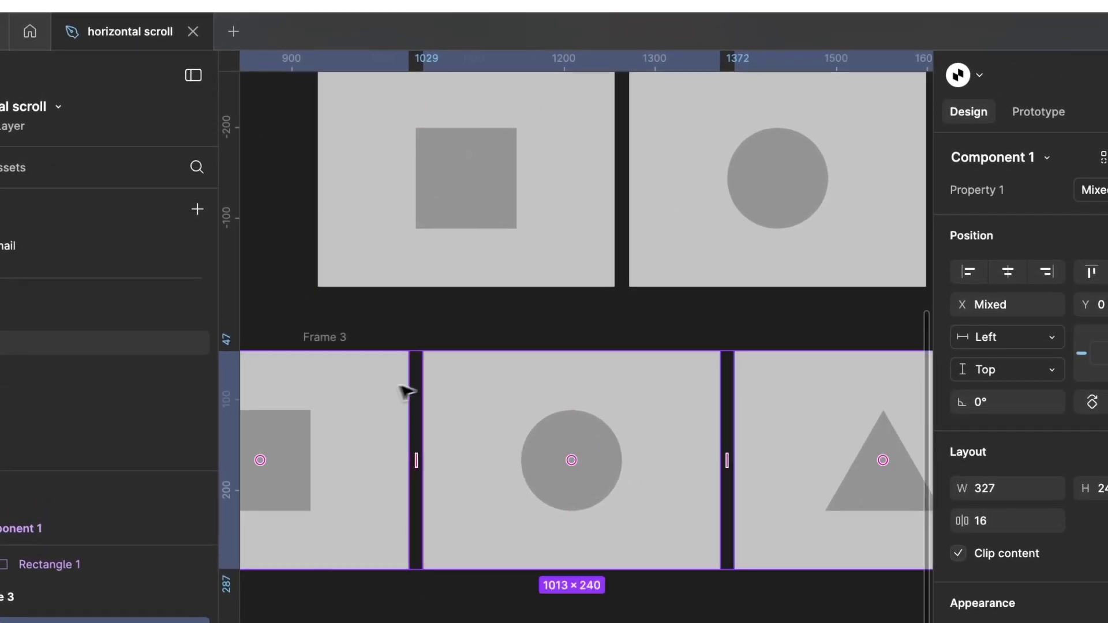
key(Escape)
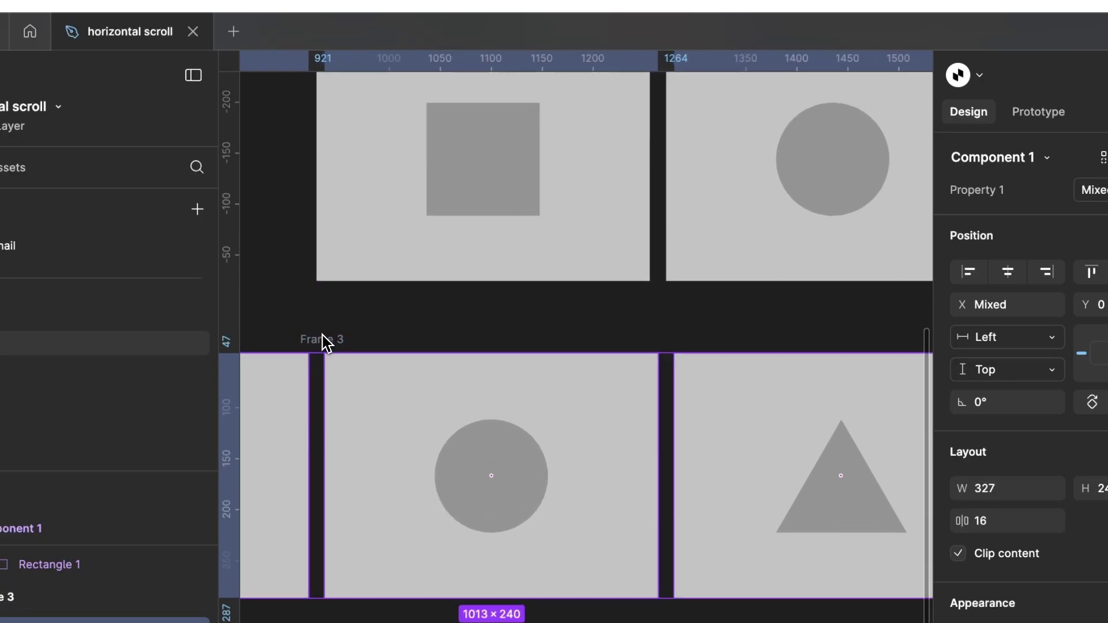
scroll(324, 343, up, 3)
key(Left)
key(Left)
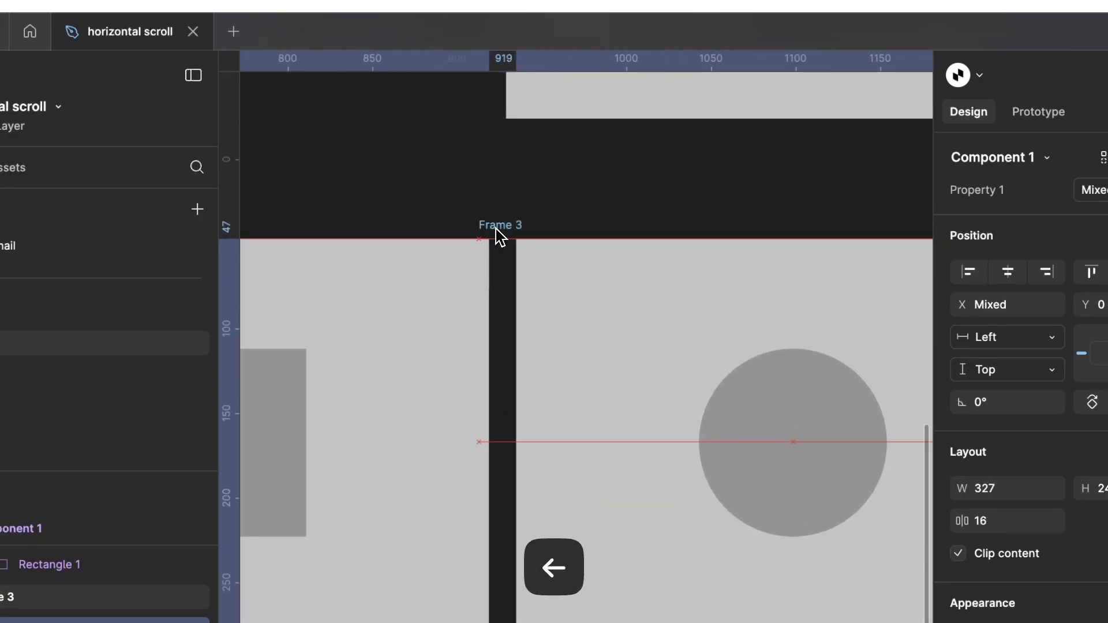
scroll(498, 236, up, 5)
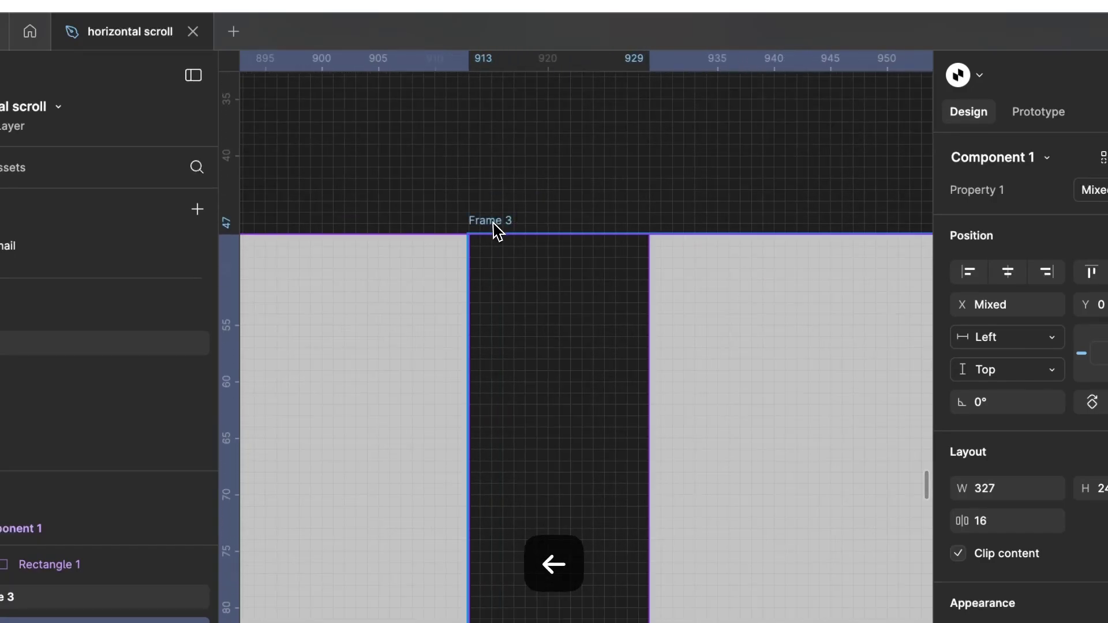
scroll(493, 228, down, 5)
Give Frame 2 and Frame 3 white FFFFFF fills
click(437, 178)
scroll(437, 178, up, 3)
scroll(437, 178, right, 2)
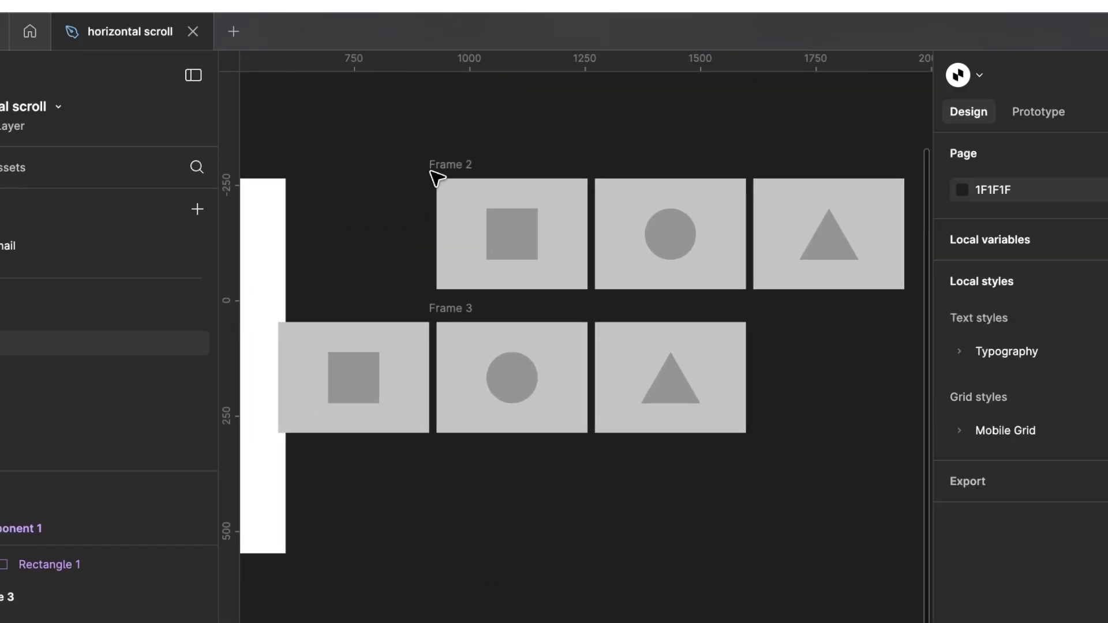
click(455, 172)
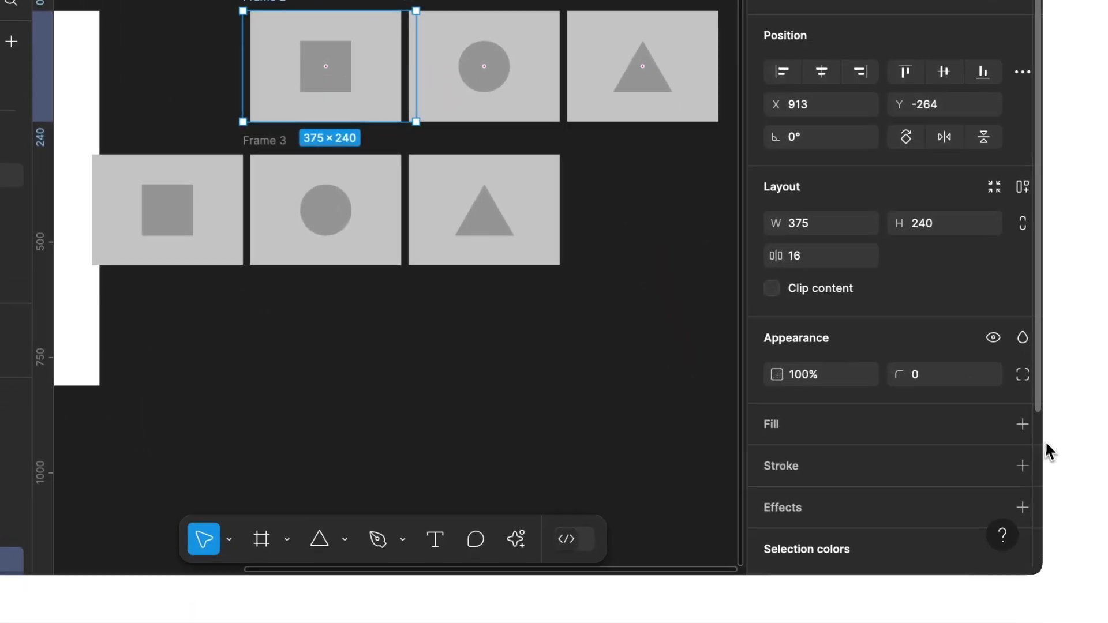
click(1022, 424)
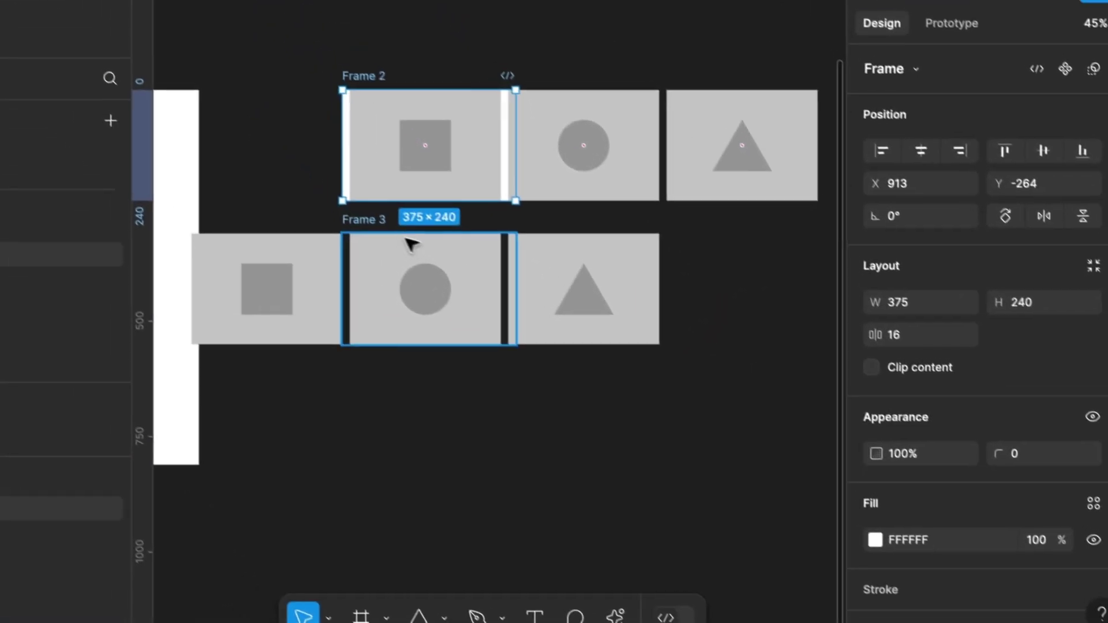
click(411, 244)
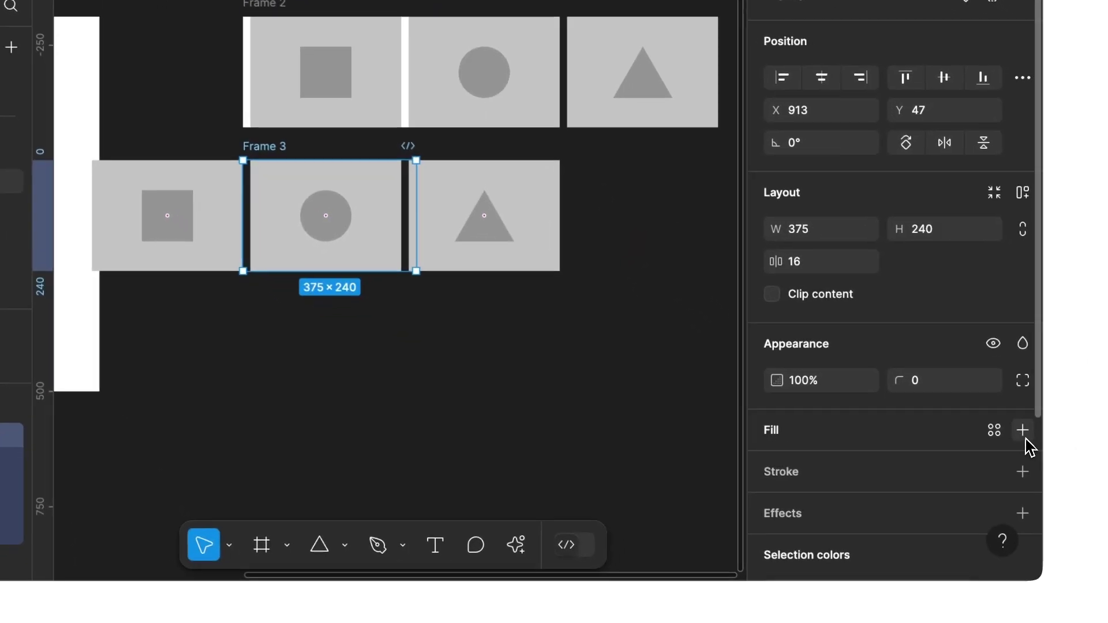
click(1022, 428)
click(523, 366)
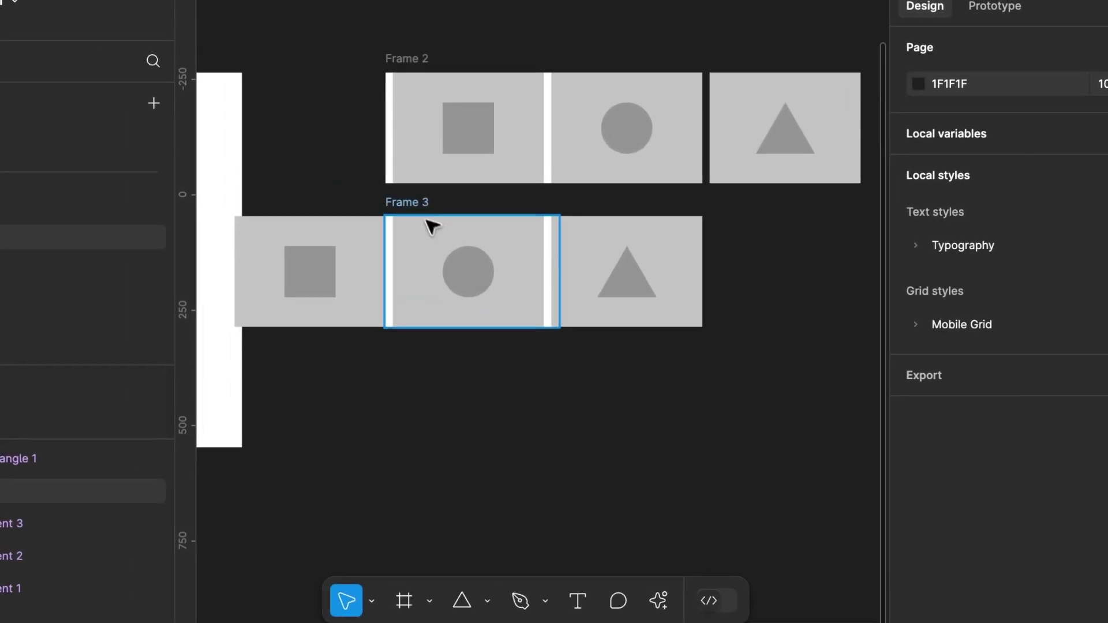
click(280, 149)
Copy Frame 3 and paste the duplicate, Frame 4, directly below it
key(super+c)
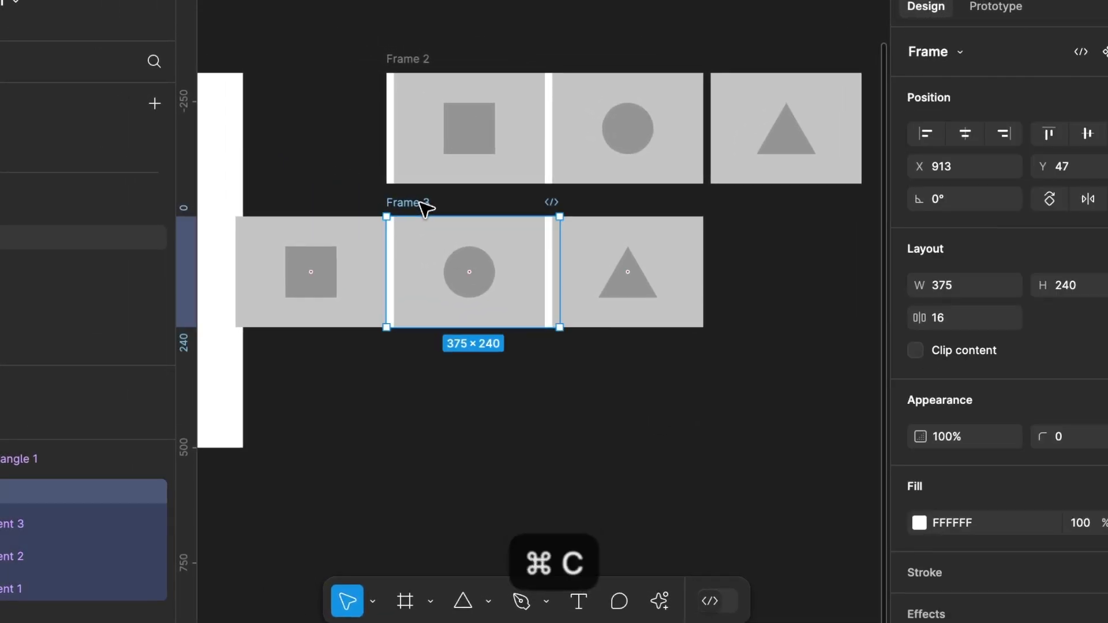
key(super+v)
drag(618, 206, 432, 354)
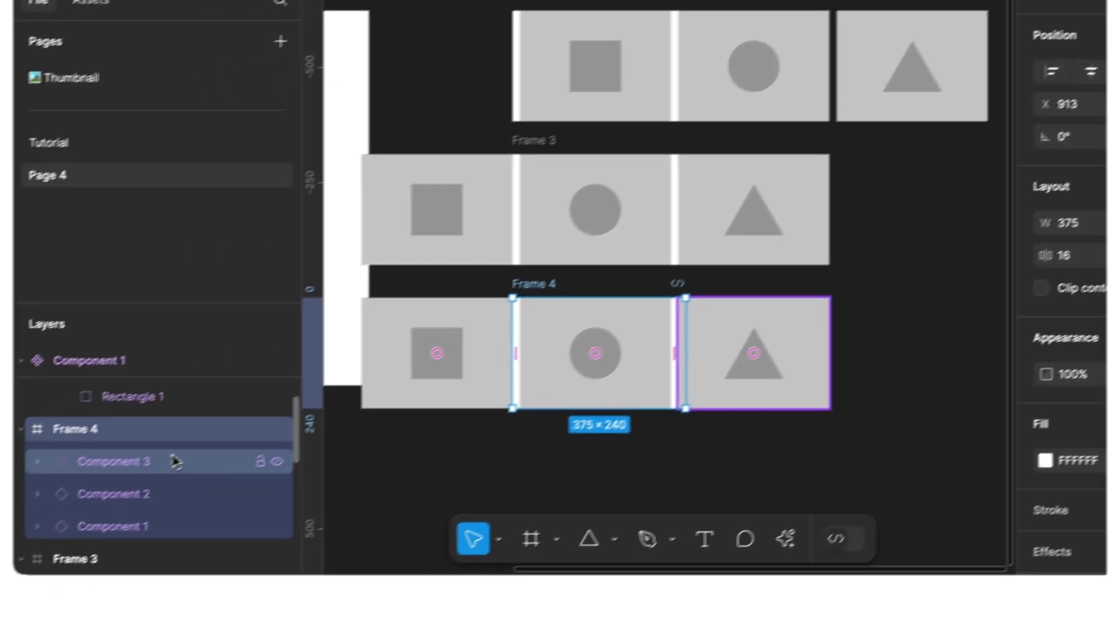
Slide Frame 4's three cards left so the triangle card fills the frame
click(41, 523)
shift+click(26, 588)
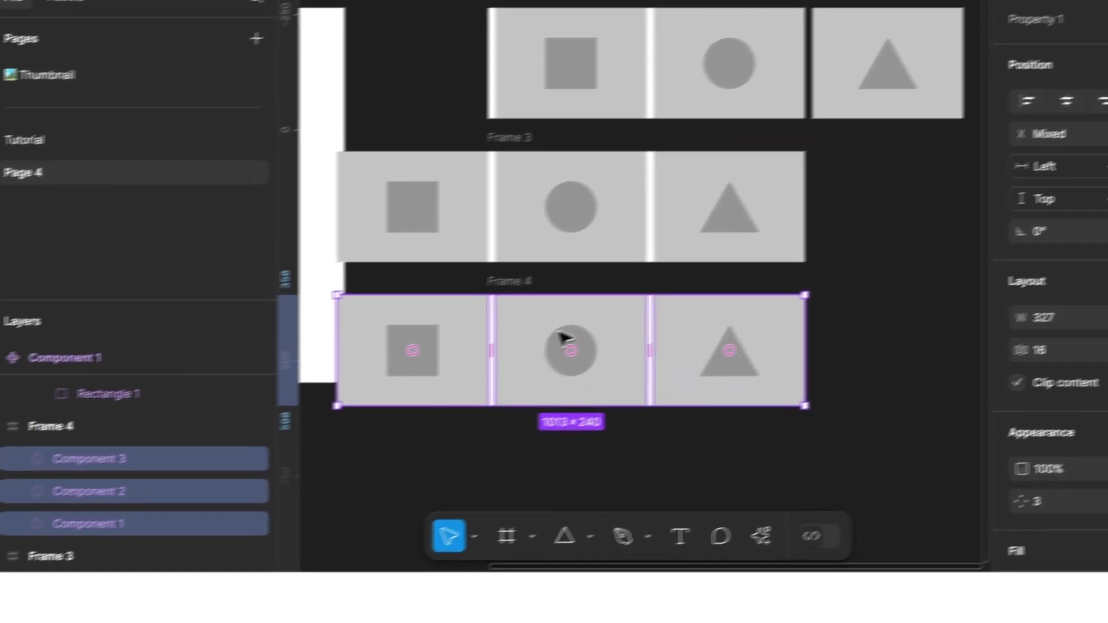
scroll(633, 332, up, 5)
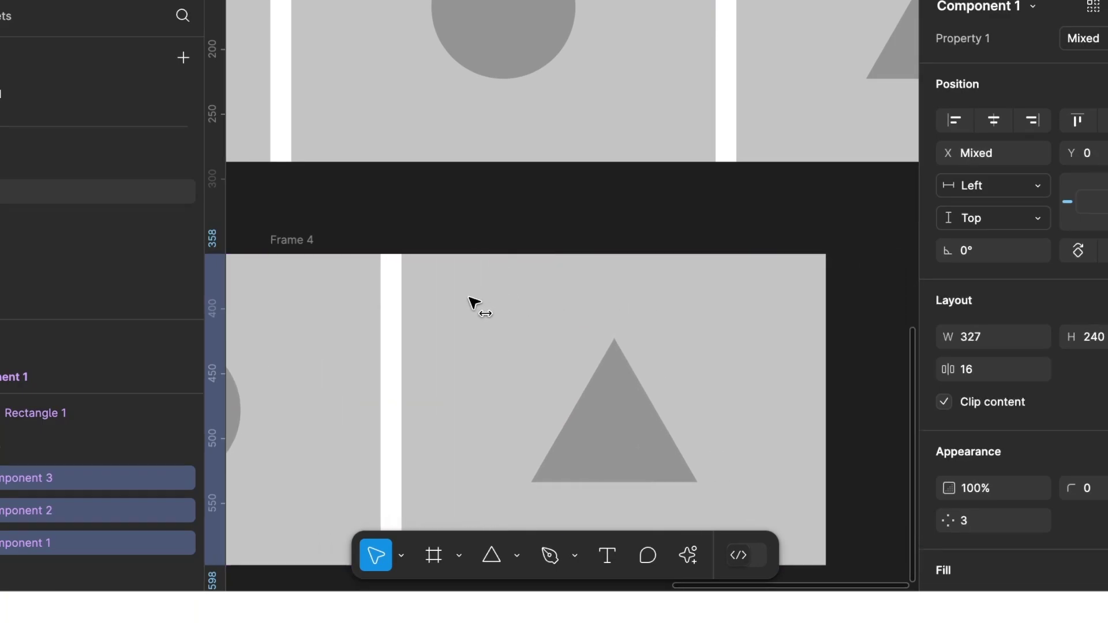
drag(538, 295, 447, 299)
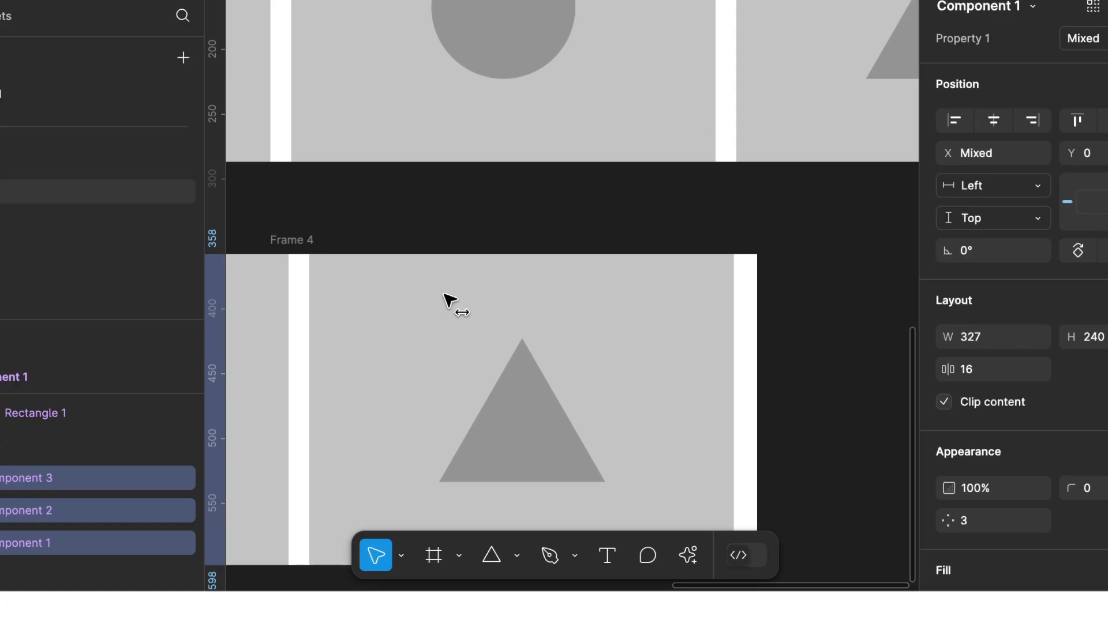
key(Right)
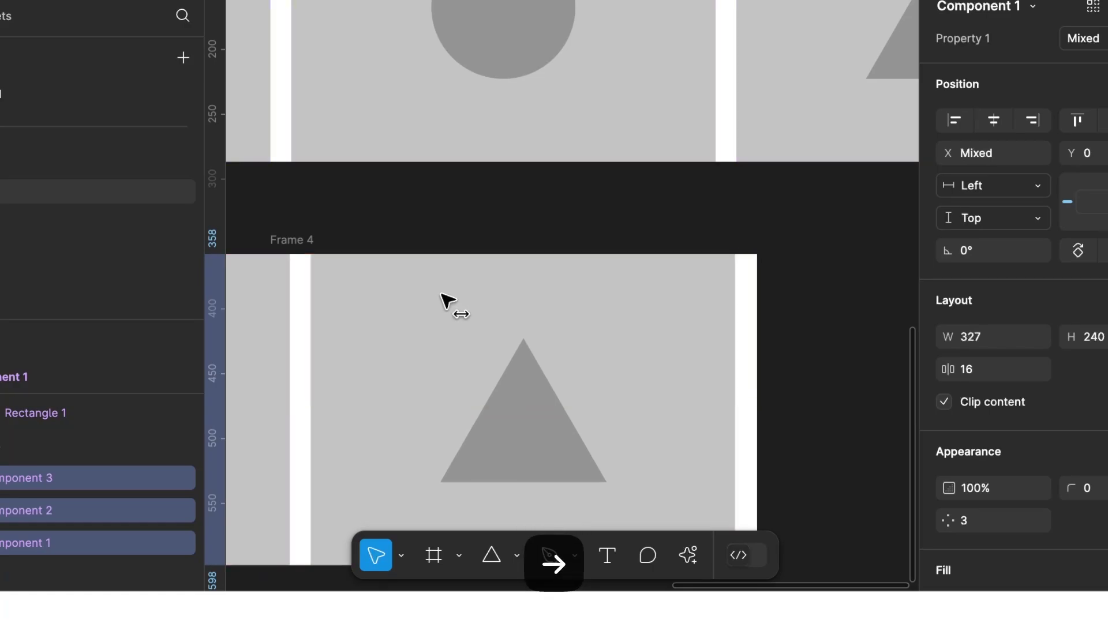
scroll(448, 301, down, 3)
scroll(456, 230, up, 2)
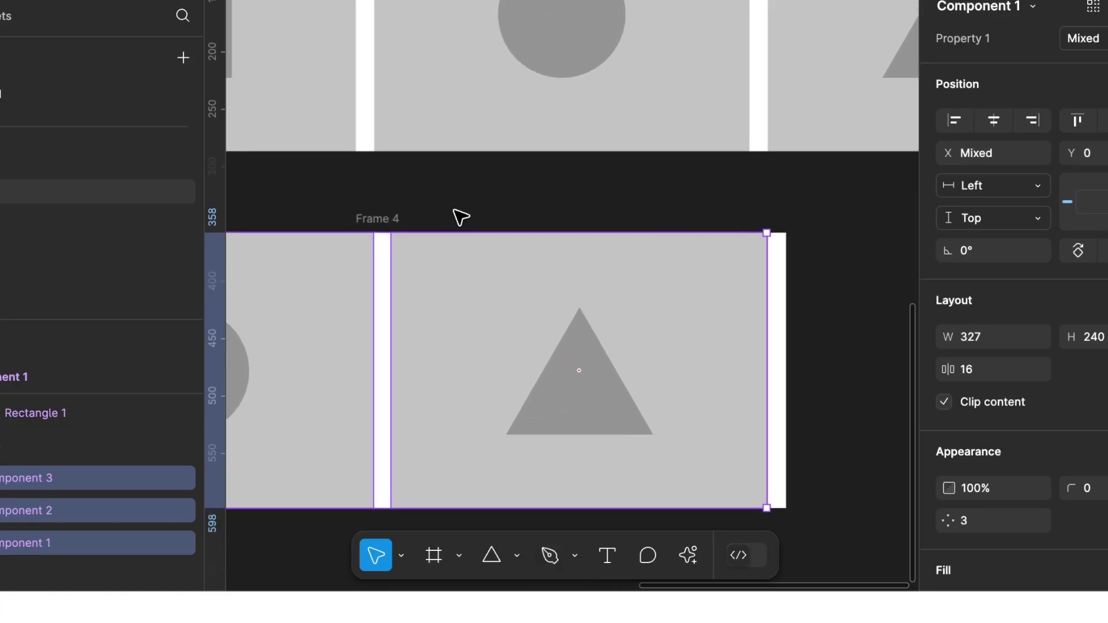
Check Frame 4's padding on each side in Dev Mode, then return to Design Mode
click(468, 209)
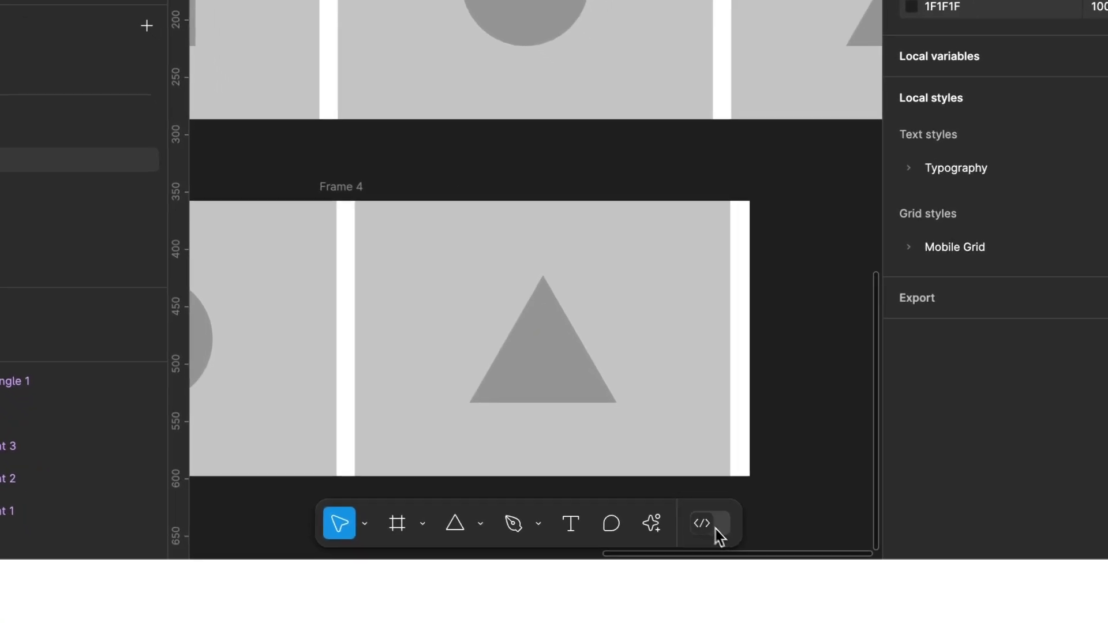
click(706, 521)
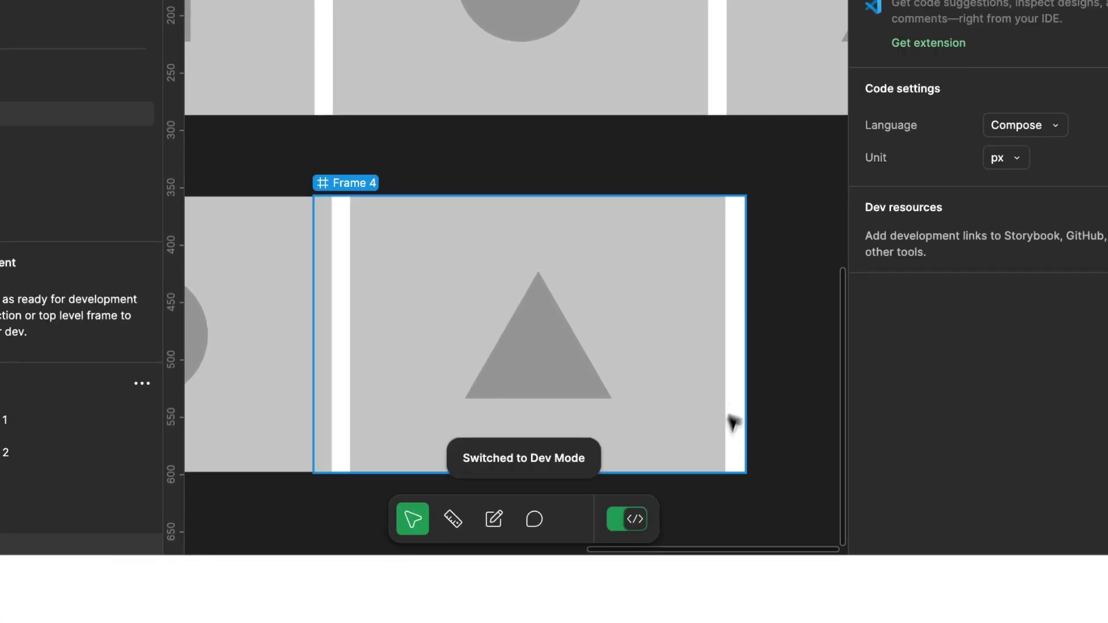
click(743, 349)
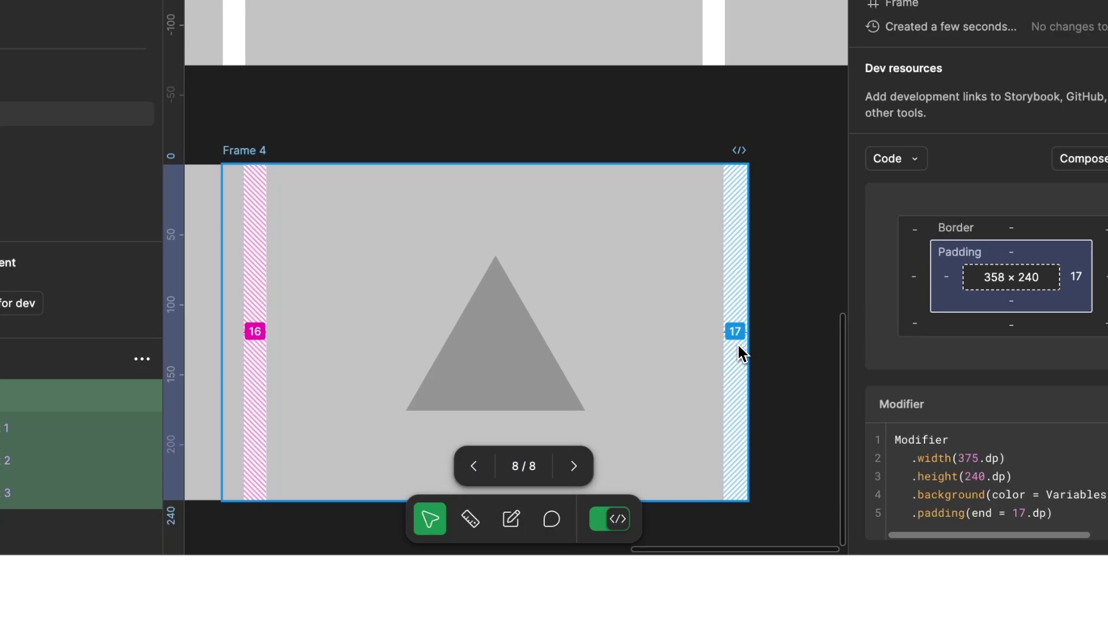
click(613, 523)
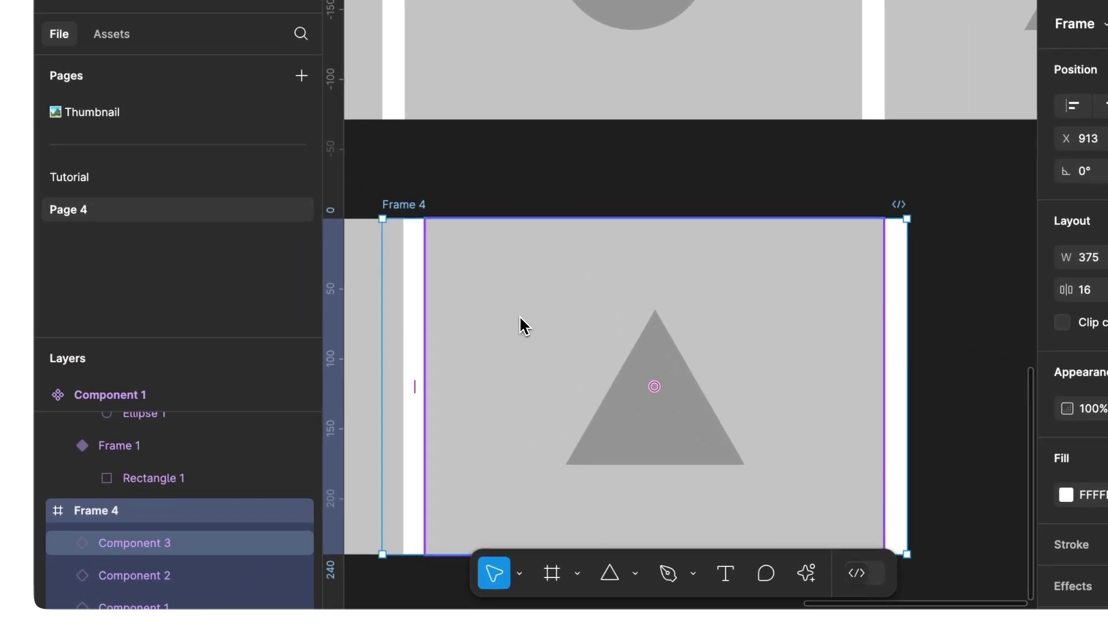
Nudge Frame 4's three cards one pixel right to balance the margins
click(202, 547)
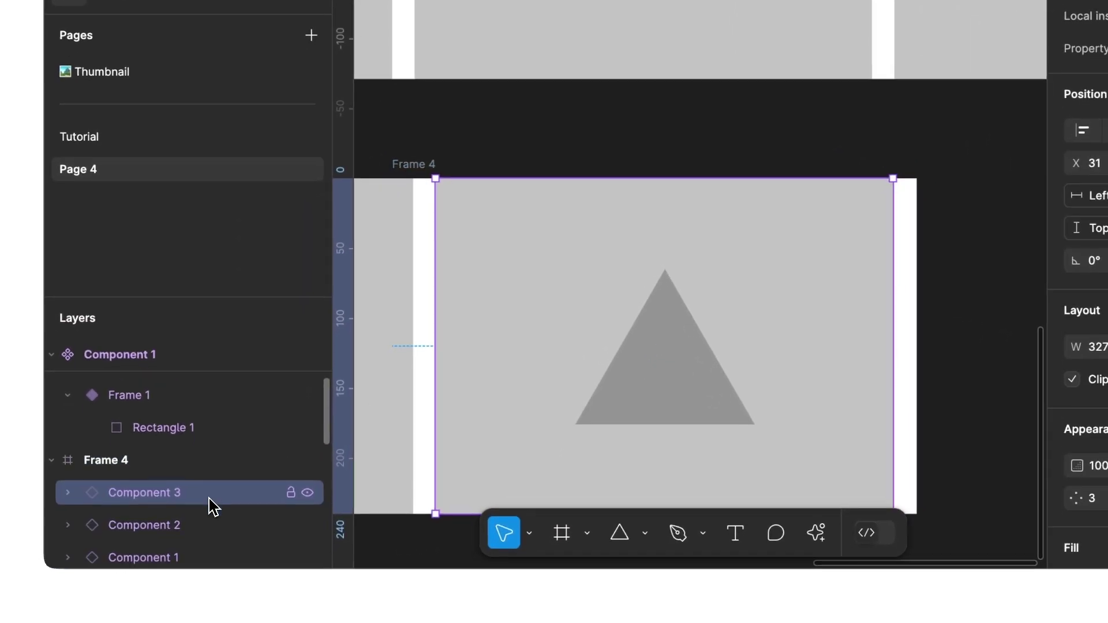
scroll(200, 571, down, 1)
shift+click(197, 571)
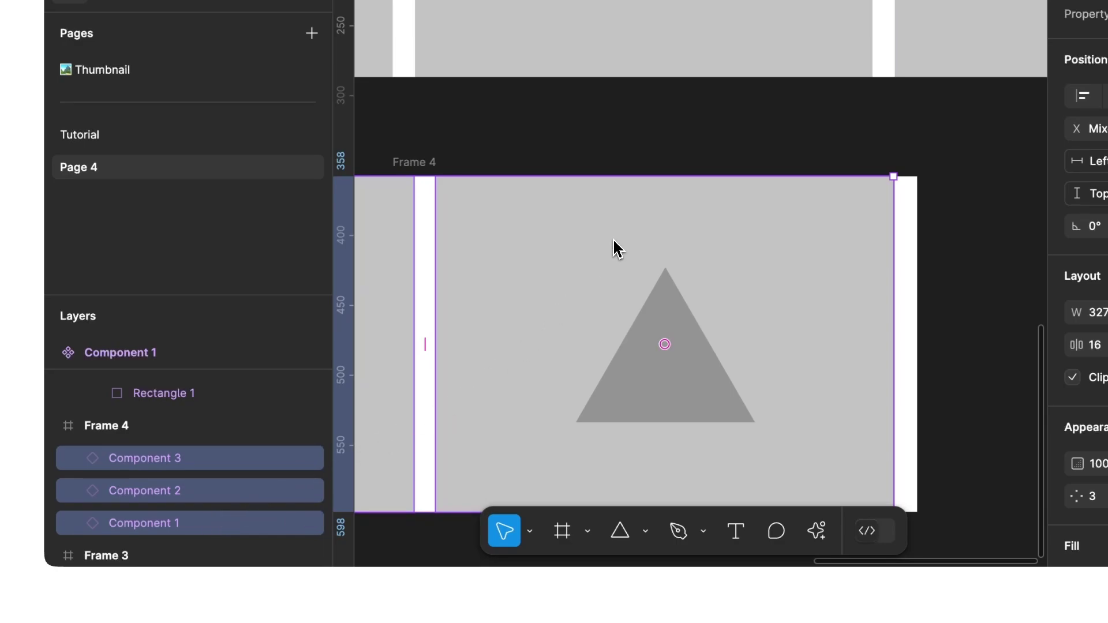
key(Right)
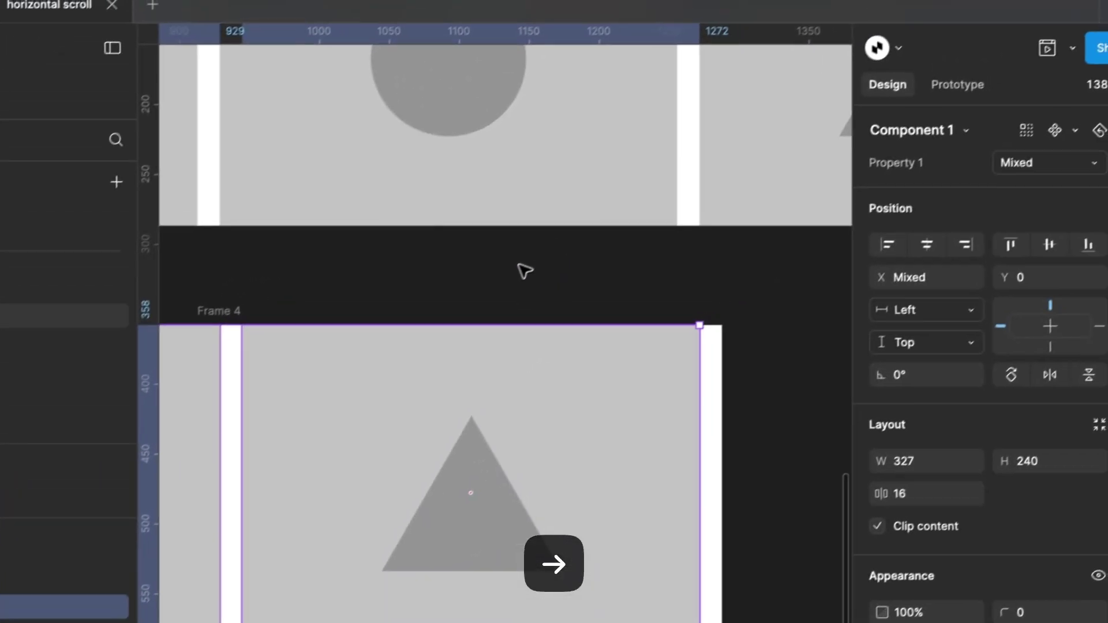
click(714, 125)
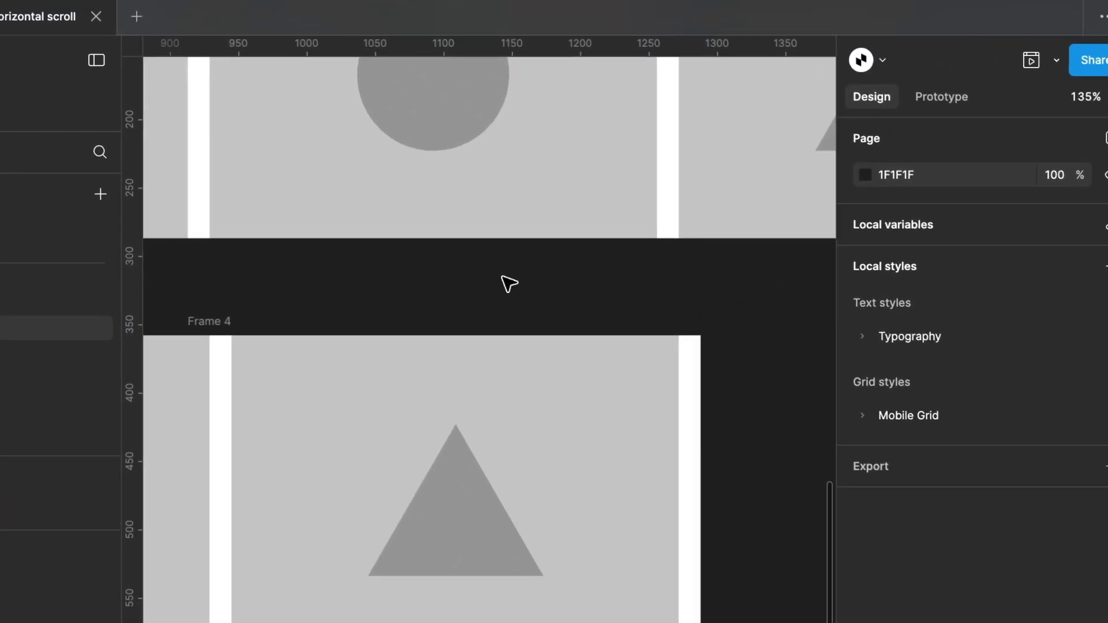
scroll(510, 284, down, 5)
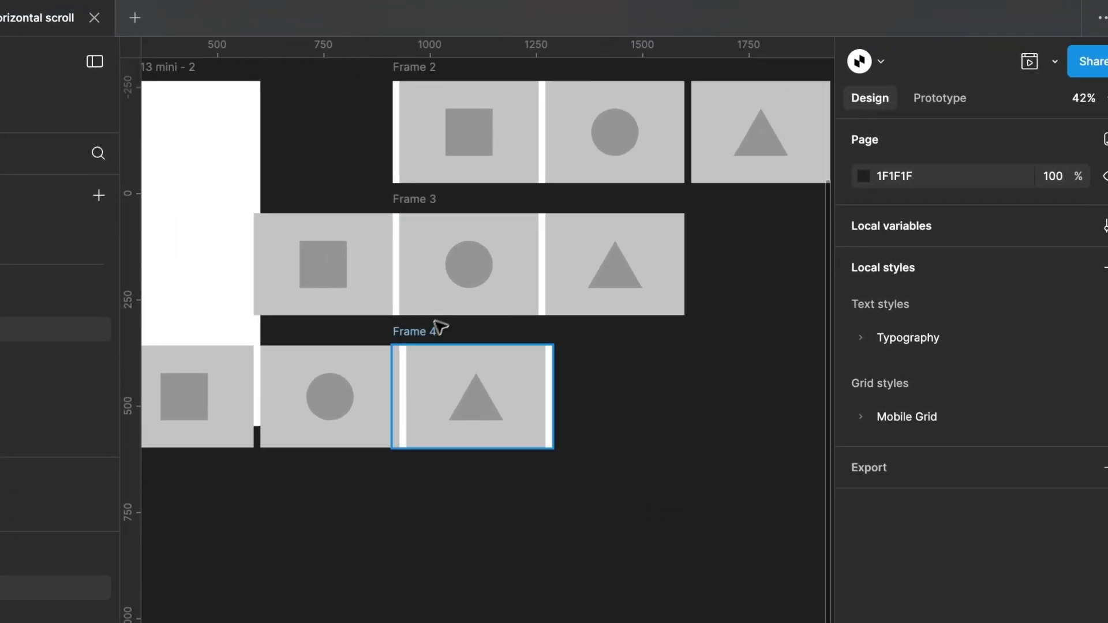
Enable Clip content on the card-row frames together so each shows a single card
click(436, 331)
shift+click(414, 202)
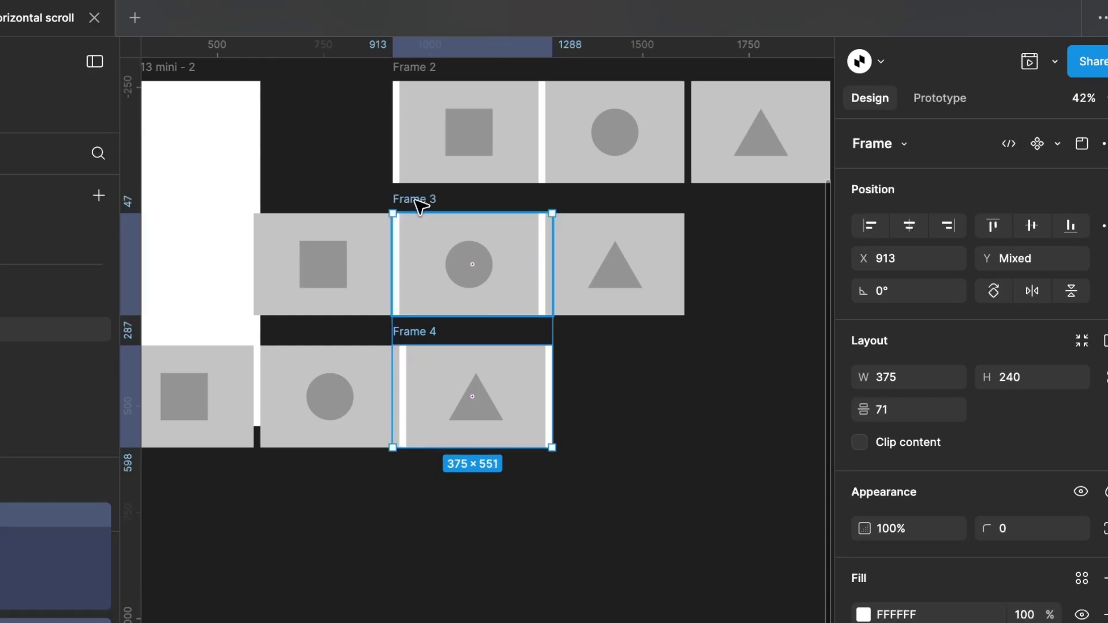
scroll(415, 200, up, 3)
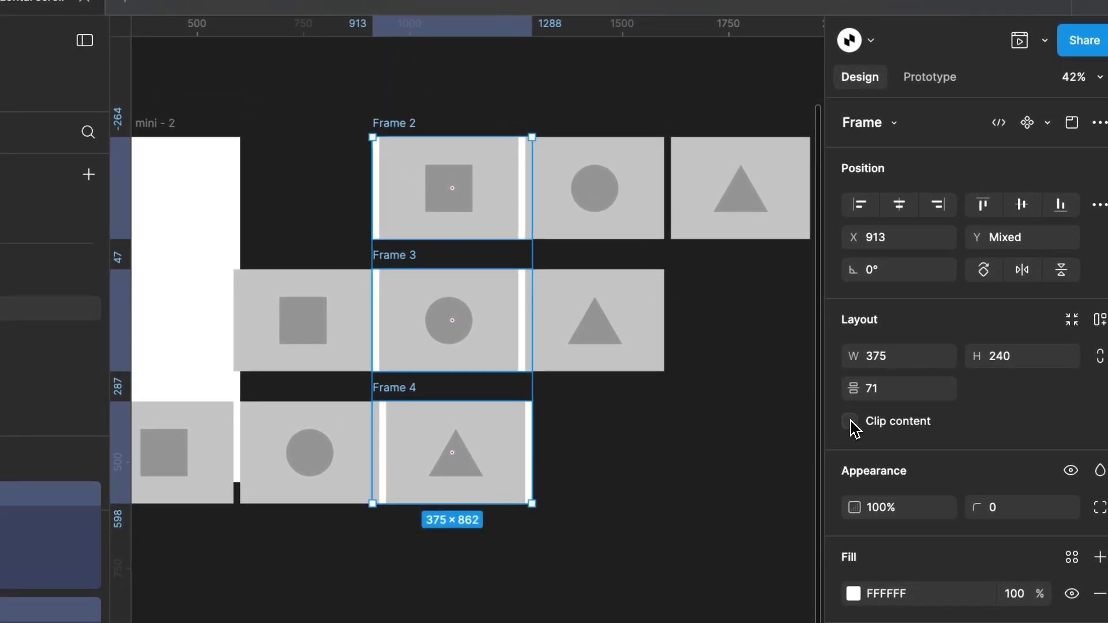
click(851, 422)
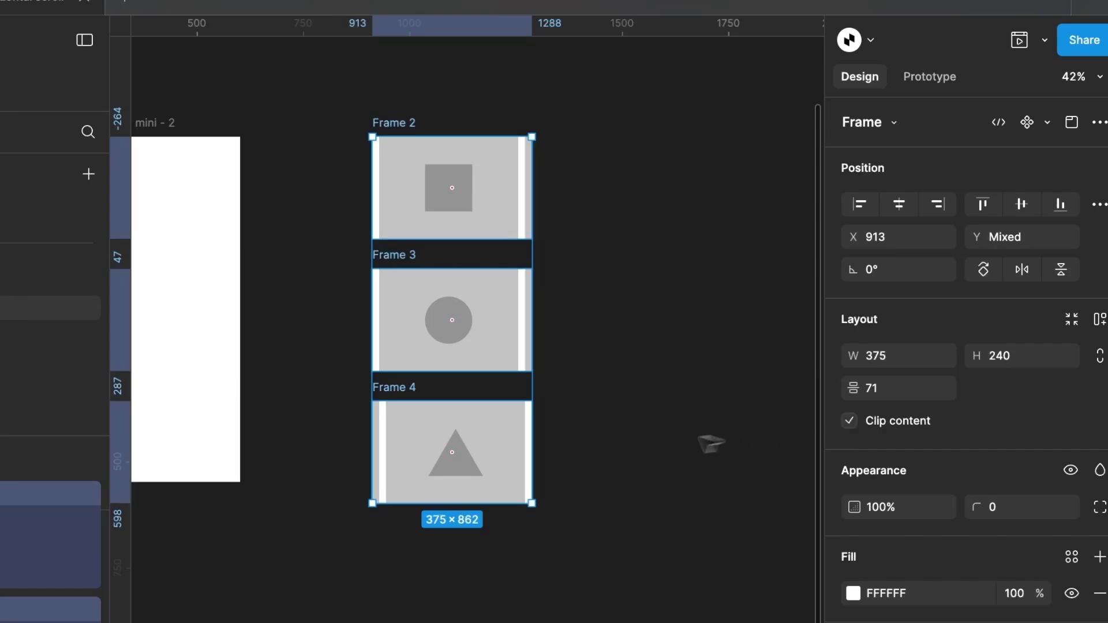
click(627, 447)
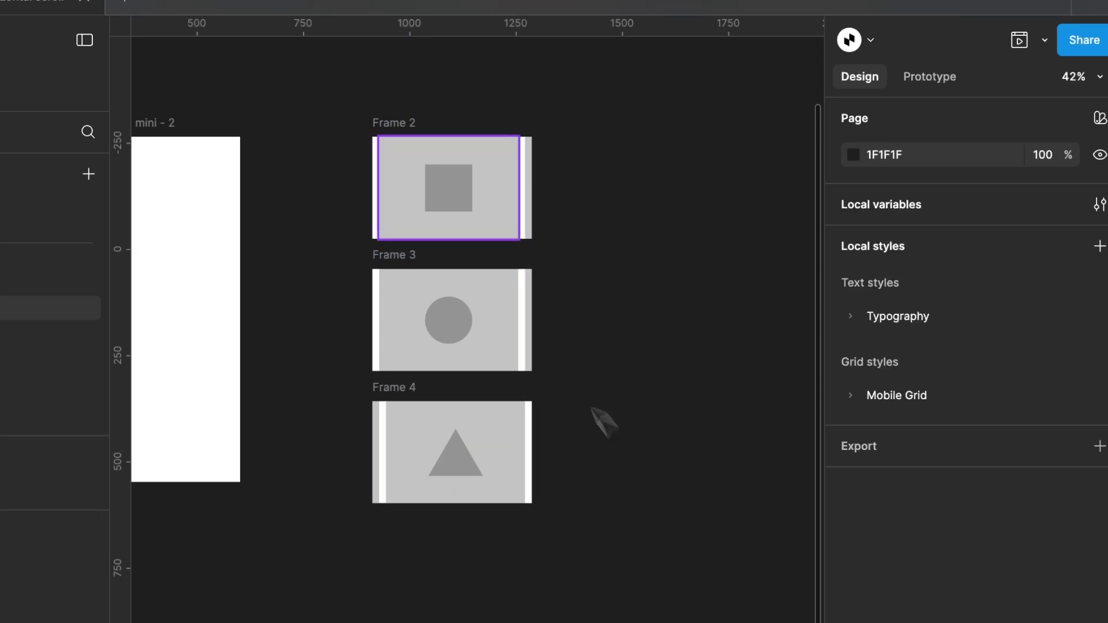
Select Frame 2 and draw a prototype connection from it to Frame 3
click(407, 120)
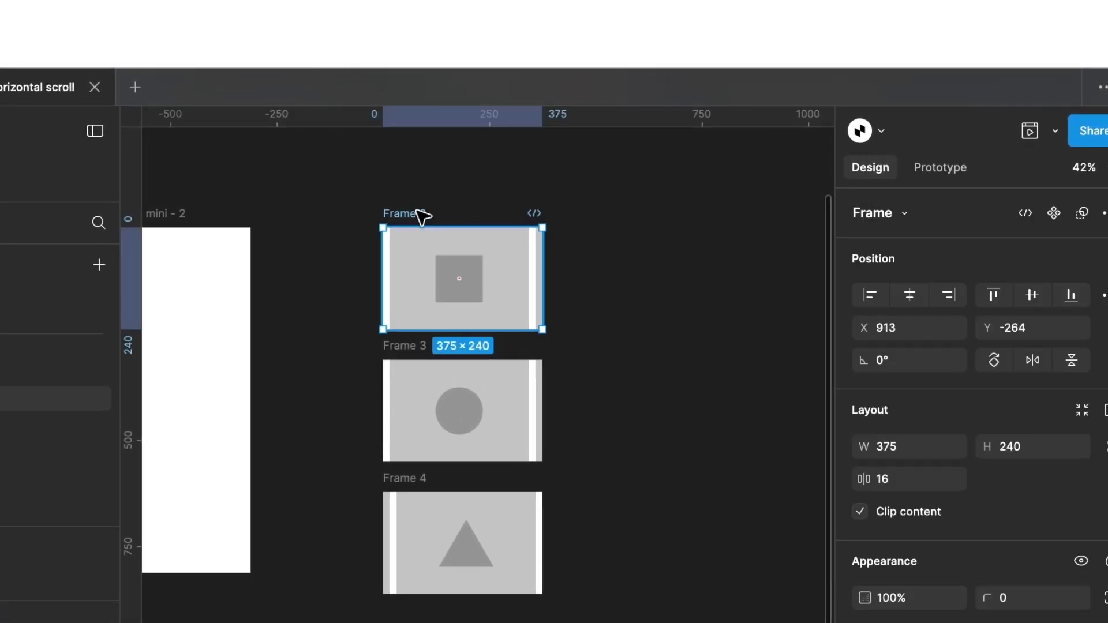
scroll(420, 215, up, 2)
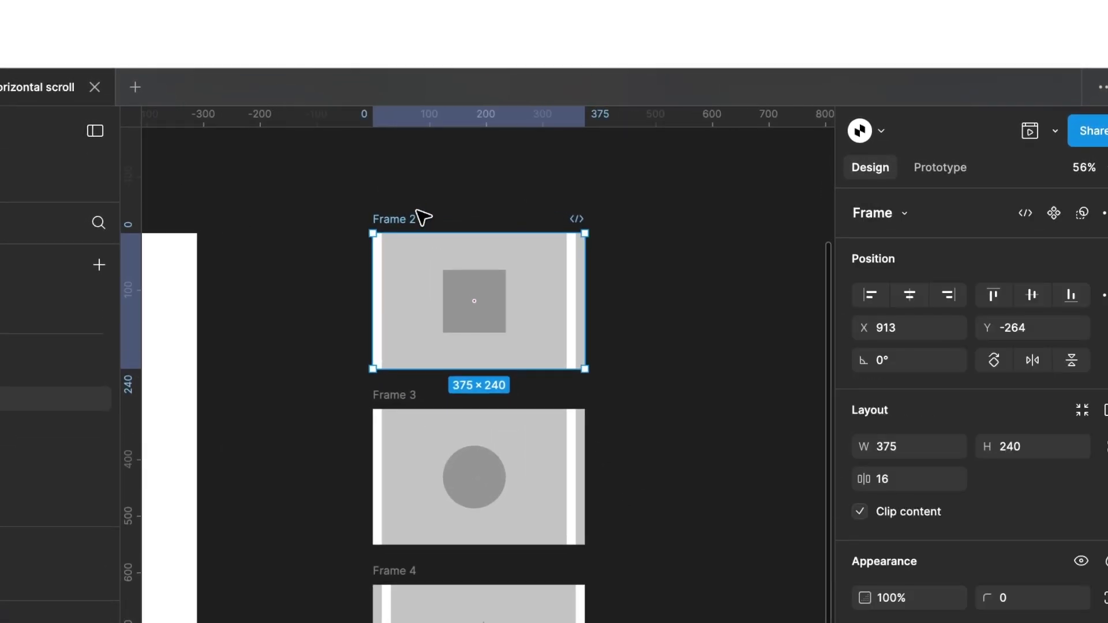
click(940, 168)
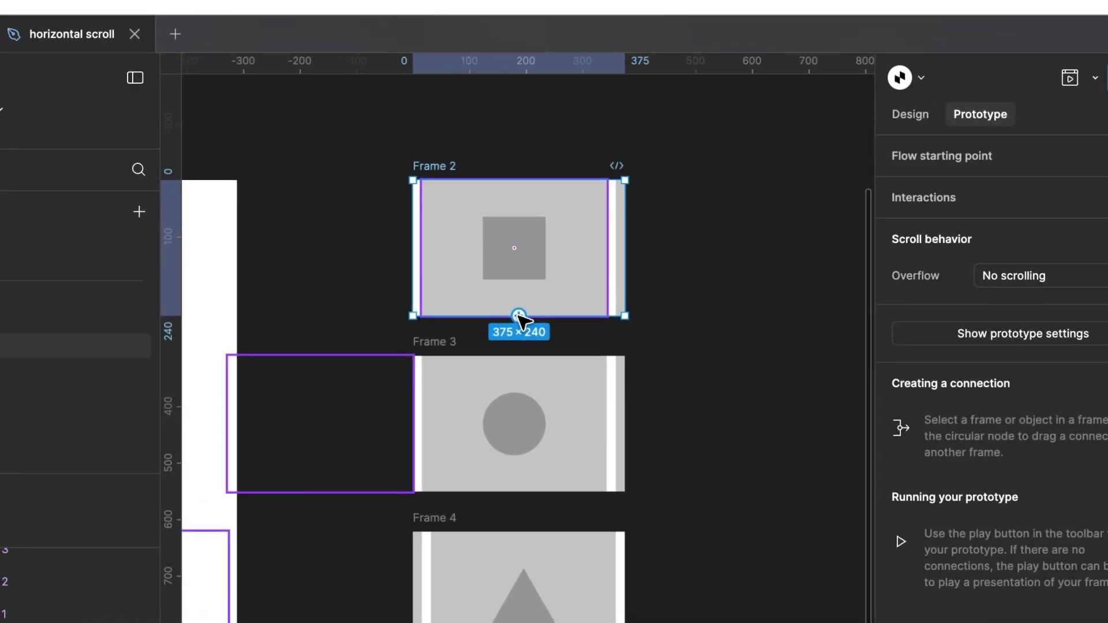
drag(417, 352, 433, 441)
drag(536, 402, 695, 173)
scroll(532, 401, up, 5)
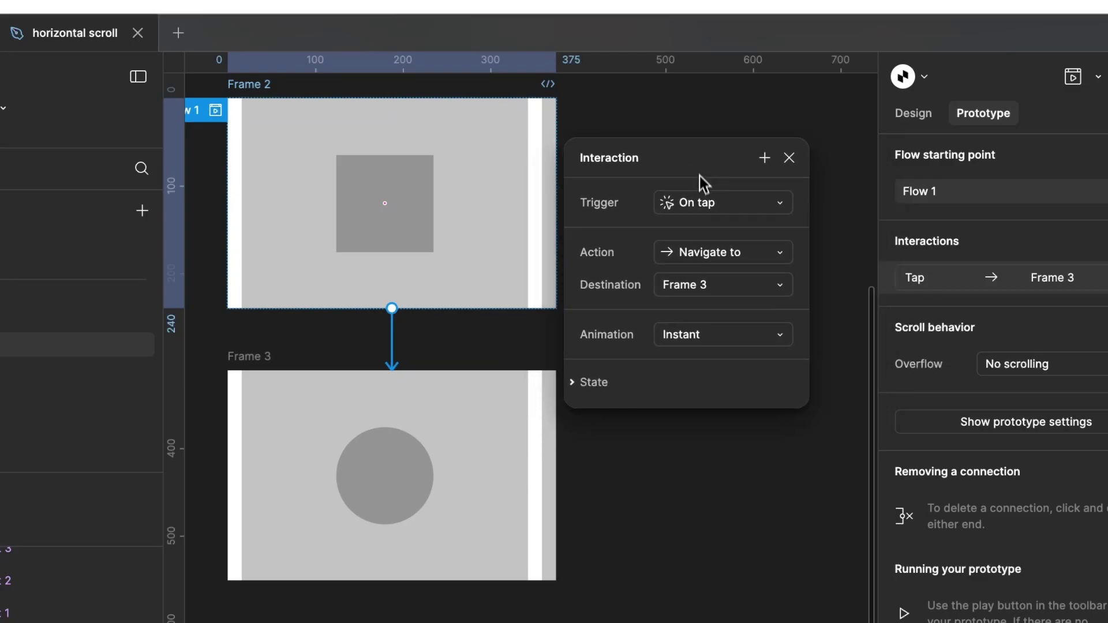
Set the Frame 2 interaction's trigger to On drag and its animation to Push
click(704, 208)
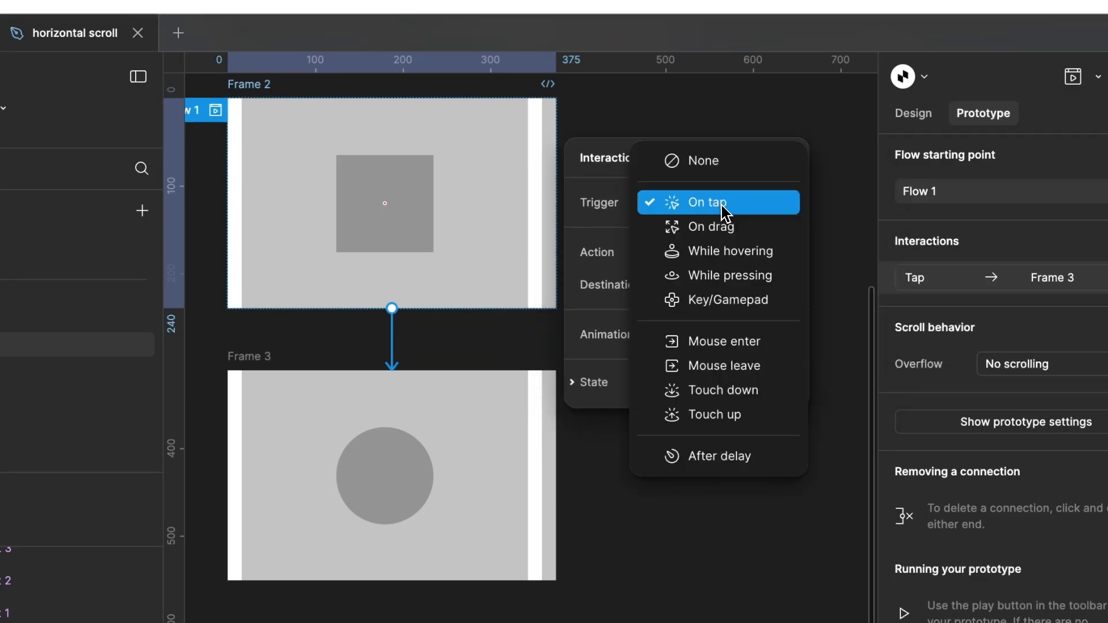
click(734, 230)
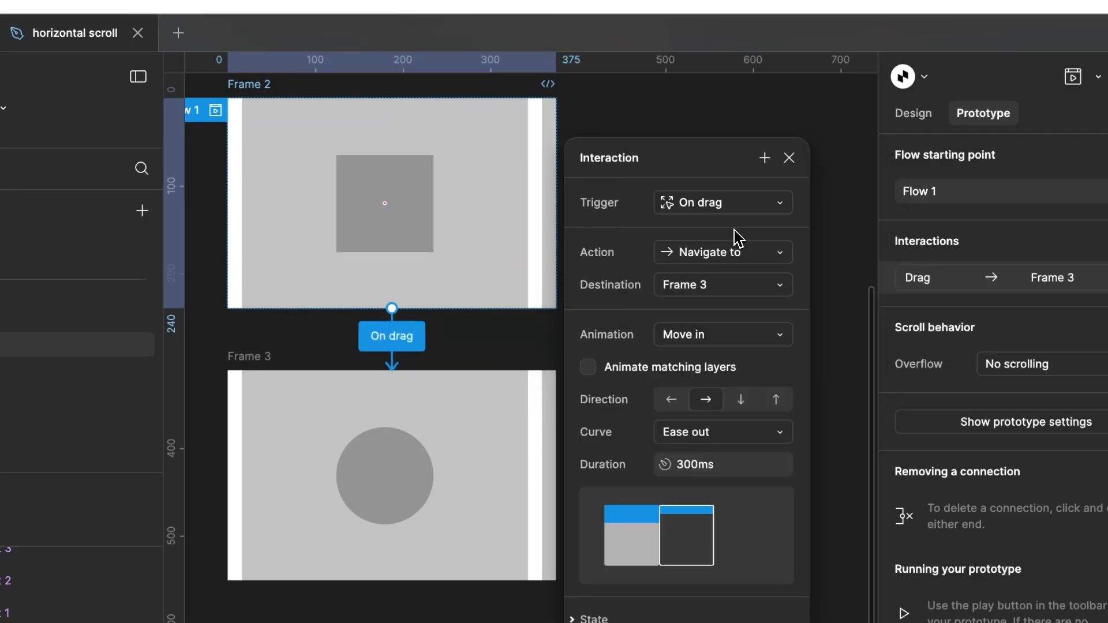
click(695, 337)
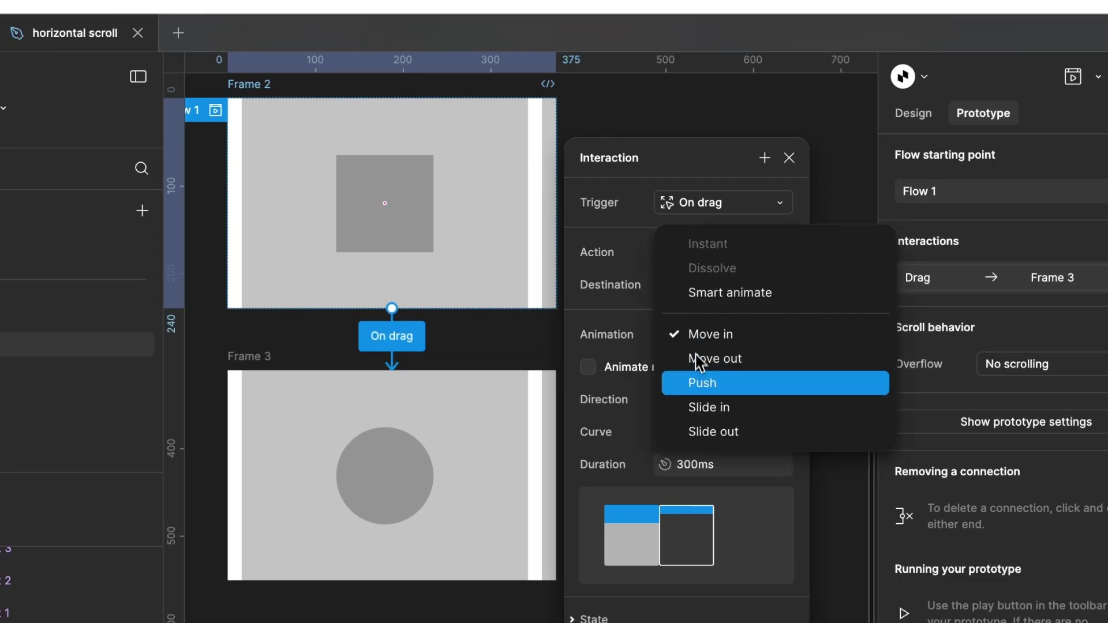
click(695, 381)
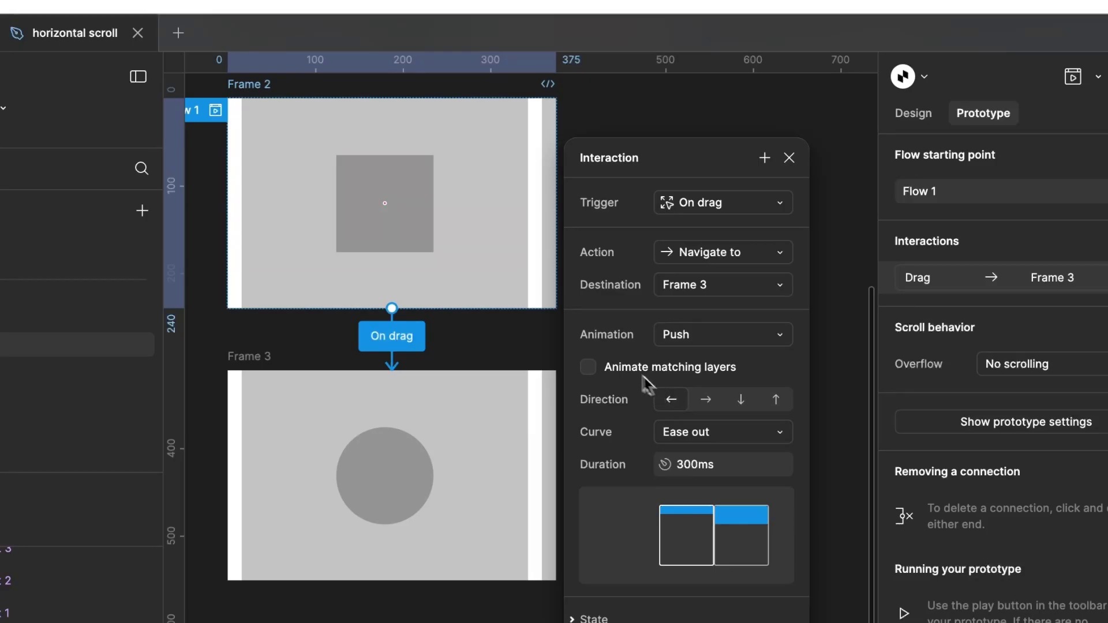
Select Frame 3 and connect it to Frame 4 with a prototype link
click(791, 160)
click(490, 416)
scroll(468, 436, down, 1)
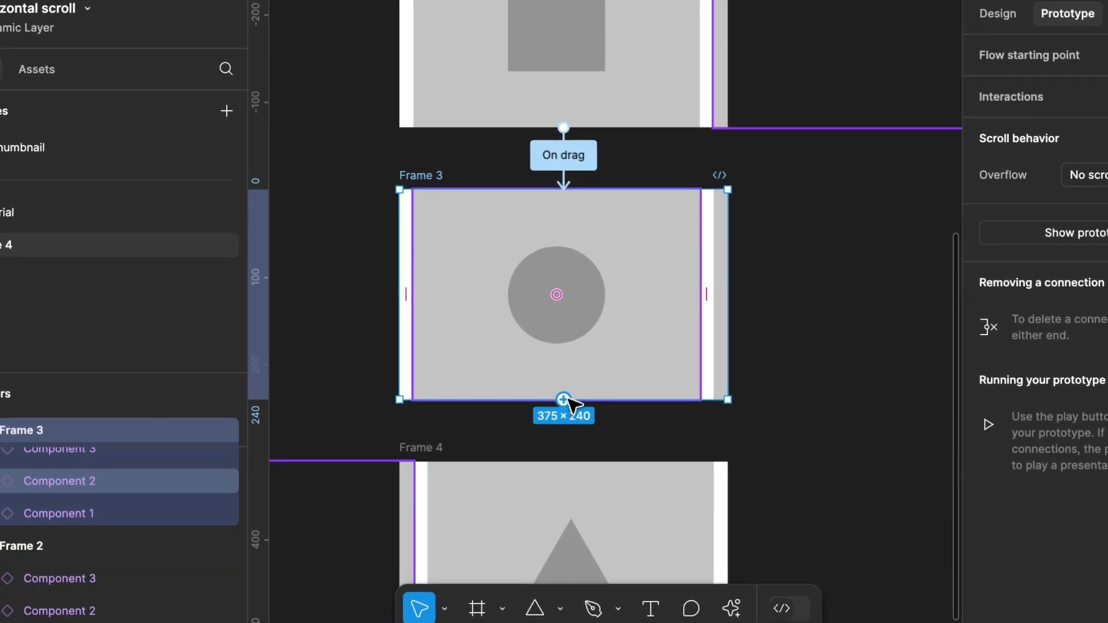
drag(491, 485, 499, 538)
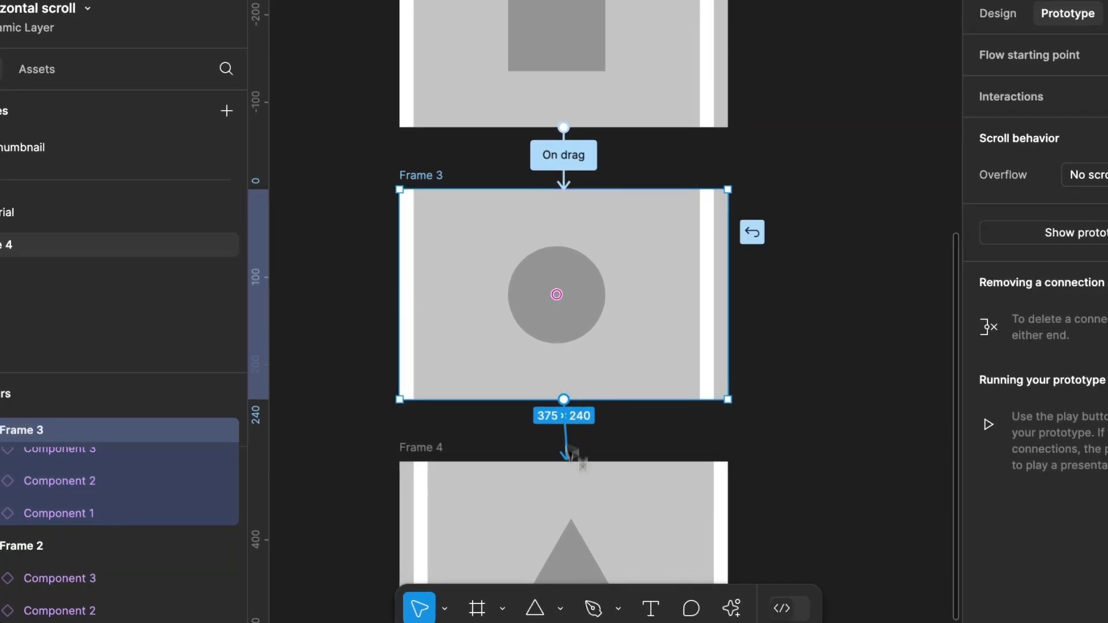
drag(569, 449, 571, 465)
drag(603, 520, 866, 105)
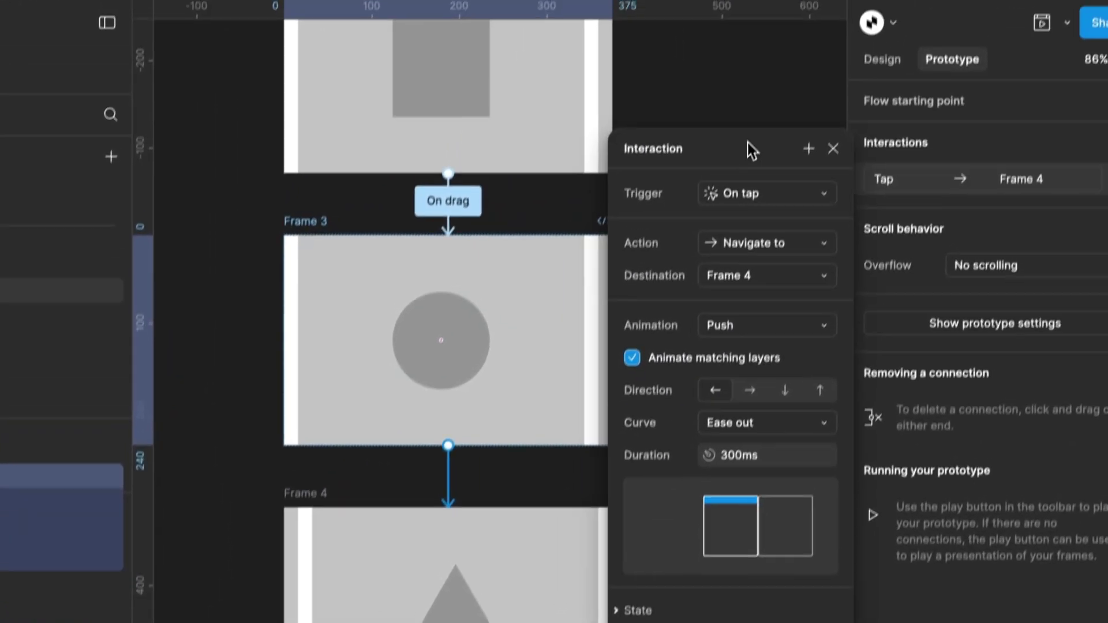
drag(750, 150, 750, 141)
Set the Frame 3 to Frame 4 interaction to trigger On drag
scroll(749, 141, right, 5)
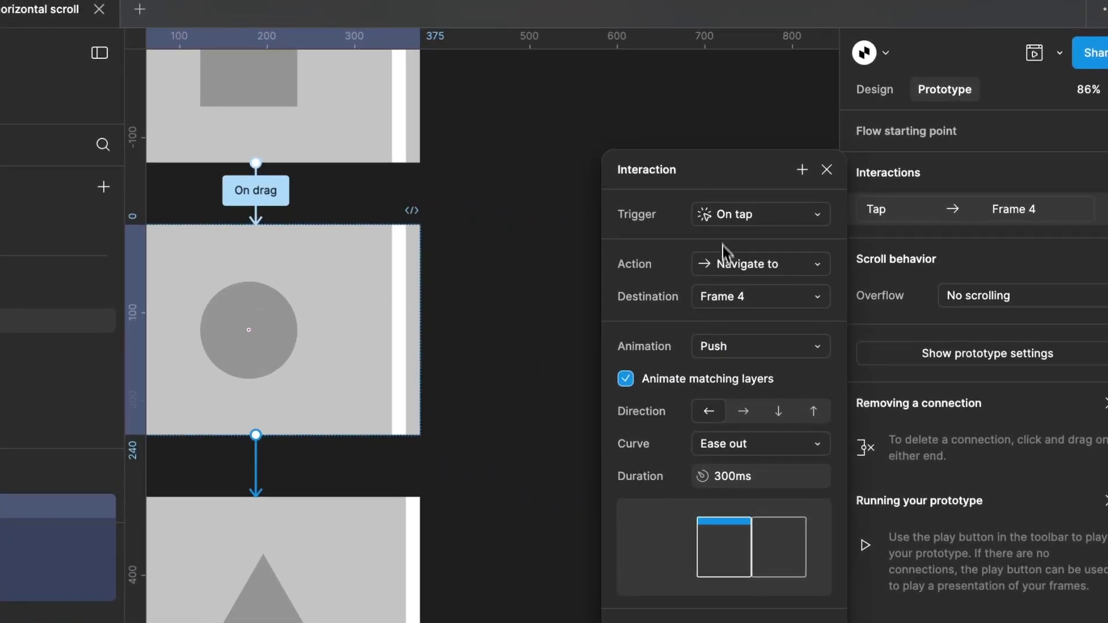
click(726, 222)
click(732, 239)
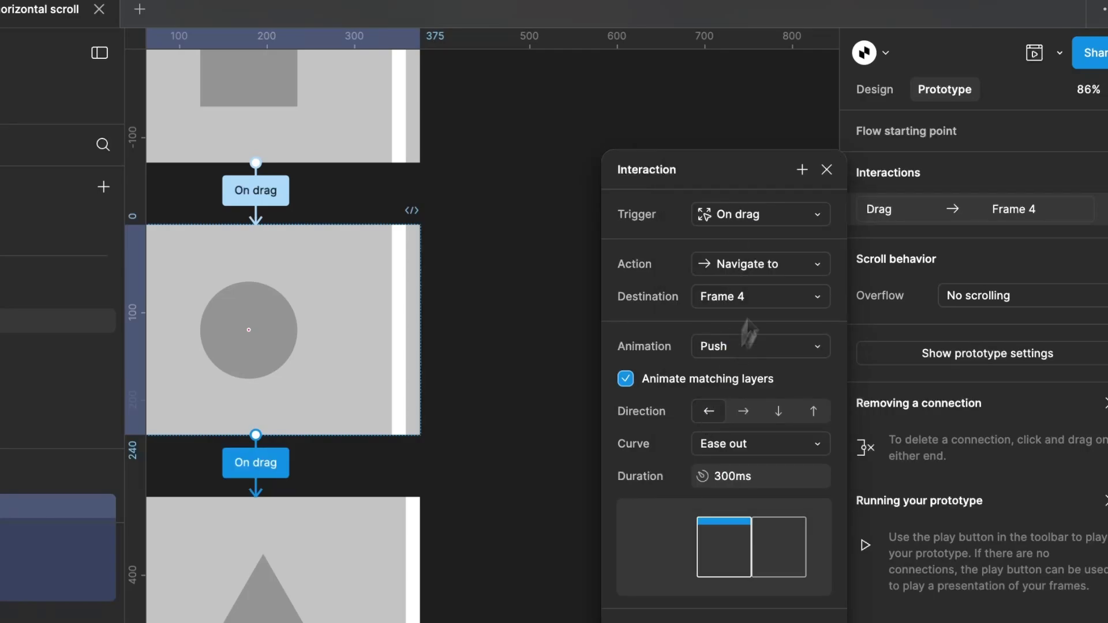
click(827, 171)
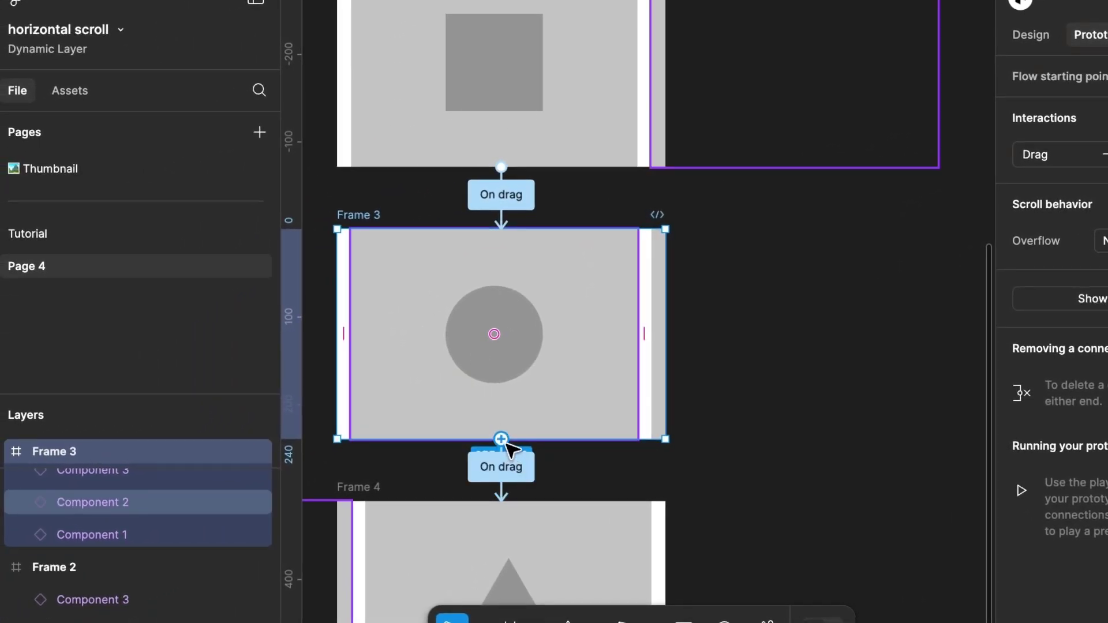
Link Frame 3 back to Frame 2 with an On drag trigger and rightward push
drag(516, 230, 591, 154)
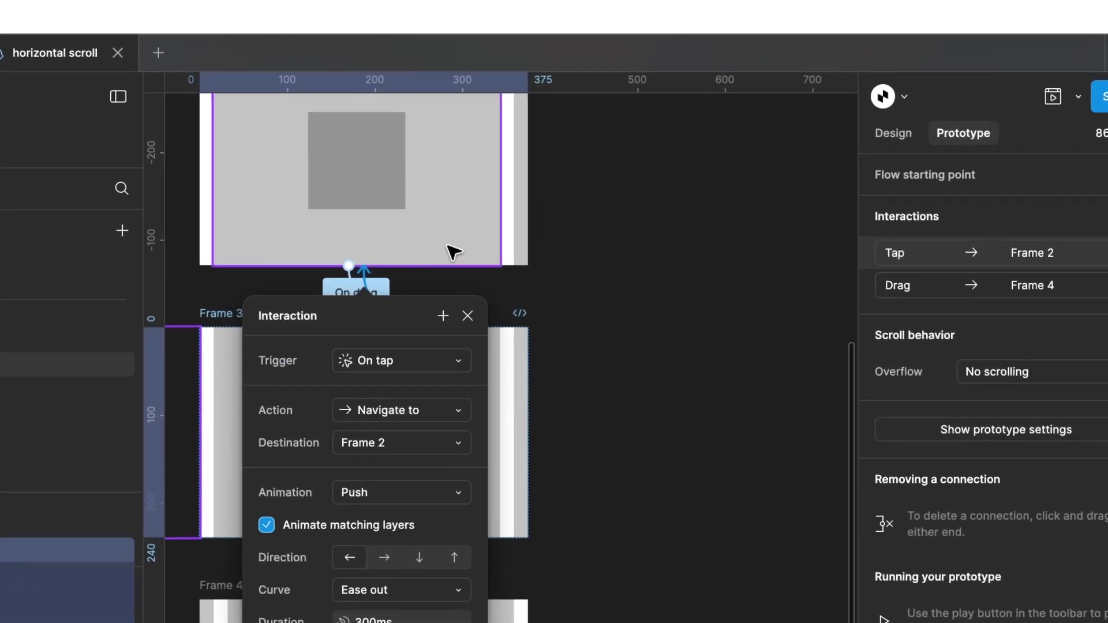
drag(394, 320, 808, 156)
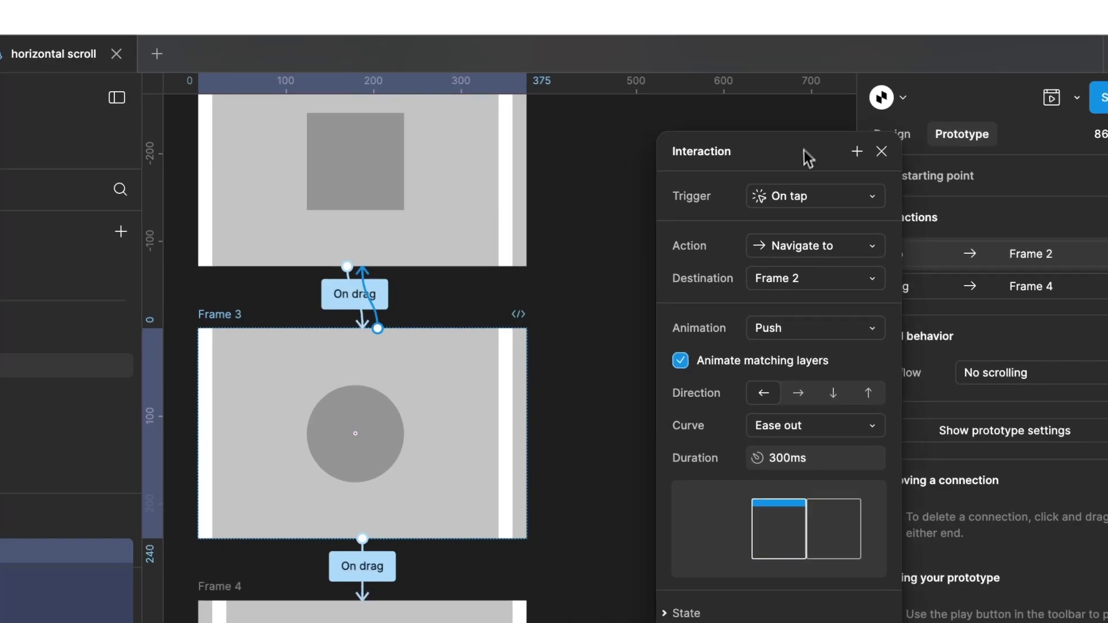
click(792, 207)
click(799, 222)
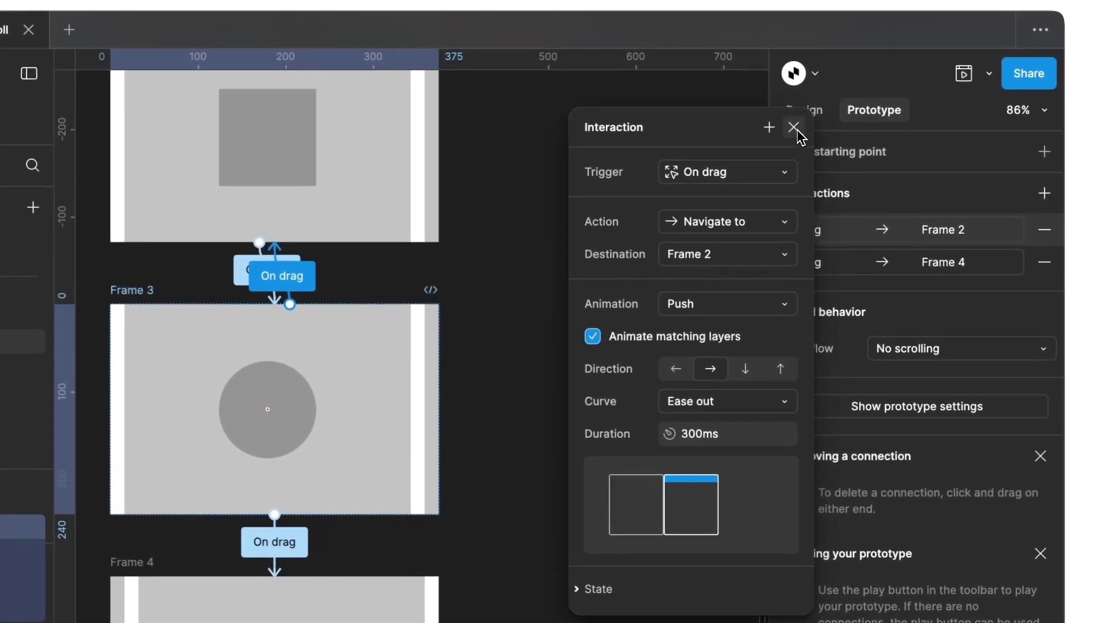
click(882, 151)
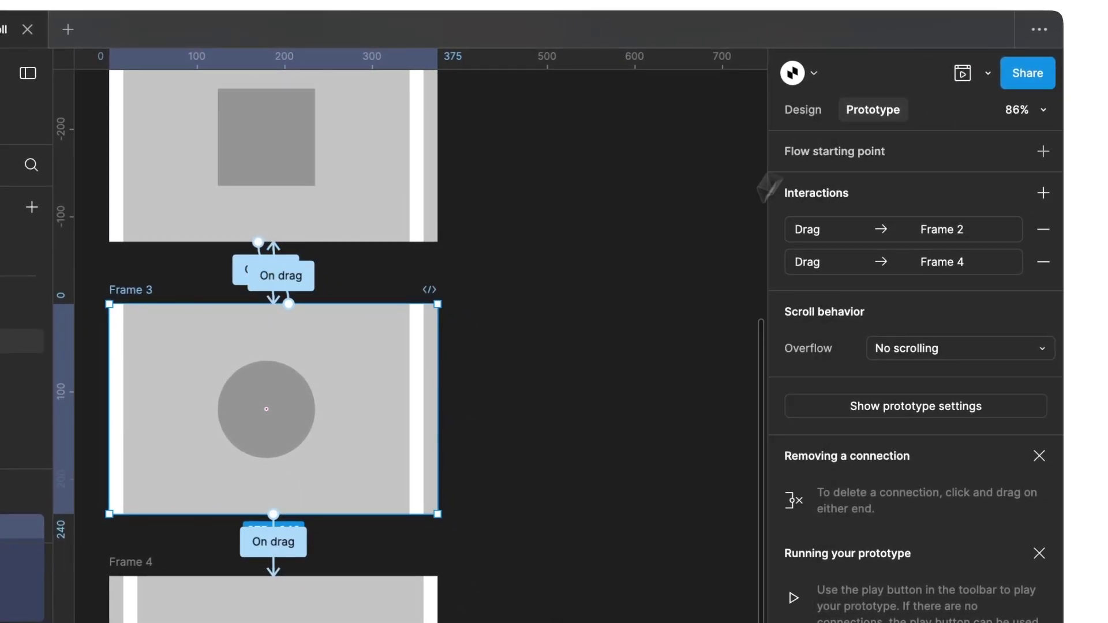
Link Frame 4 back to Frame 3 with an On drag trigger, then clear the selection
scroll(452, 548, down, 3)
scroll(452, 548, left, 2)
click(335, 528)
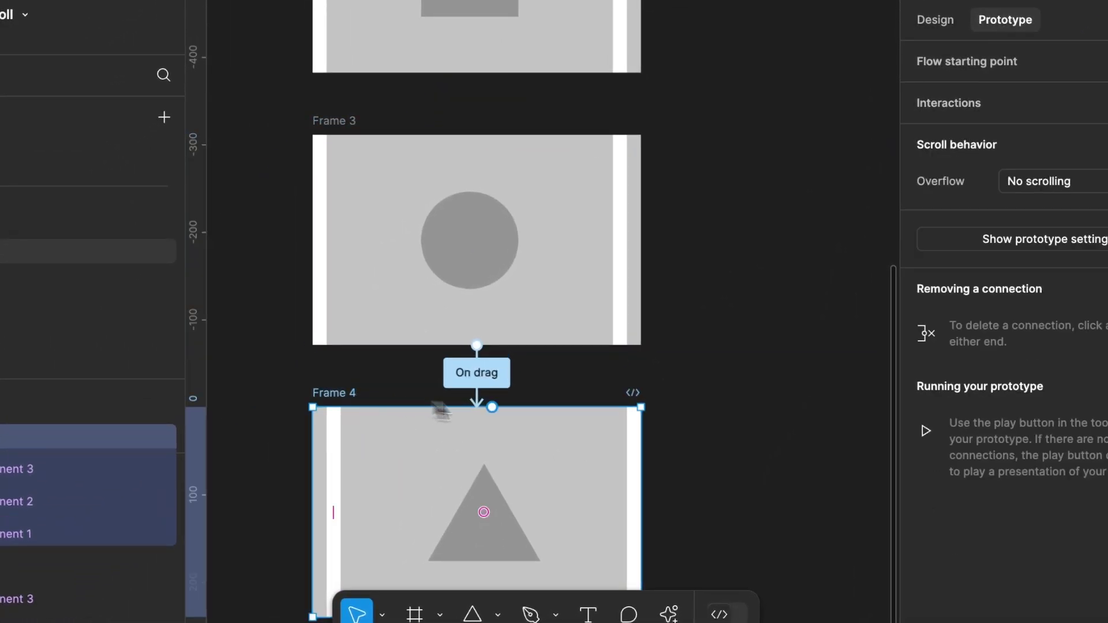
drag(492, 407, 563, 306)
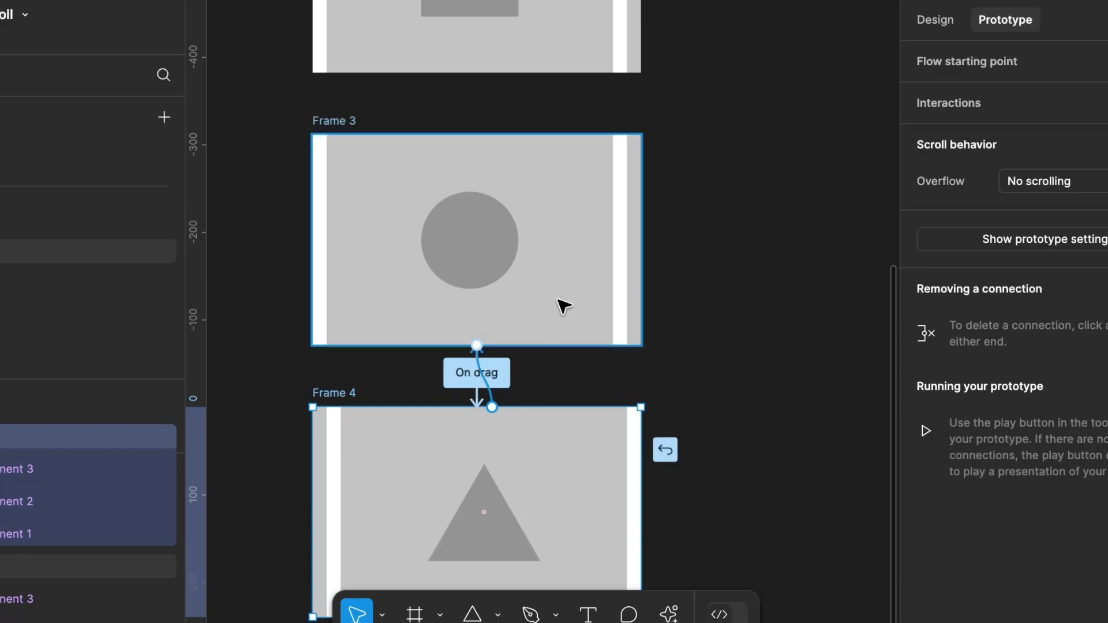
drag(507, 396, 826, 84)
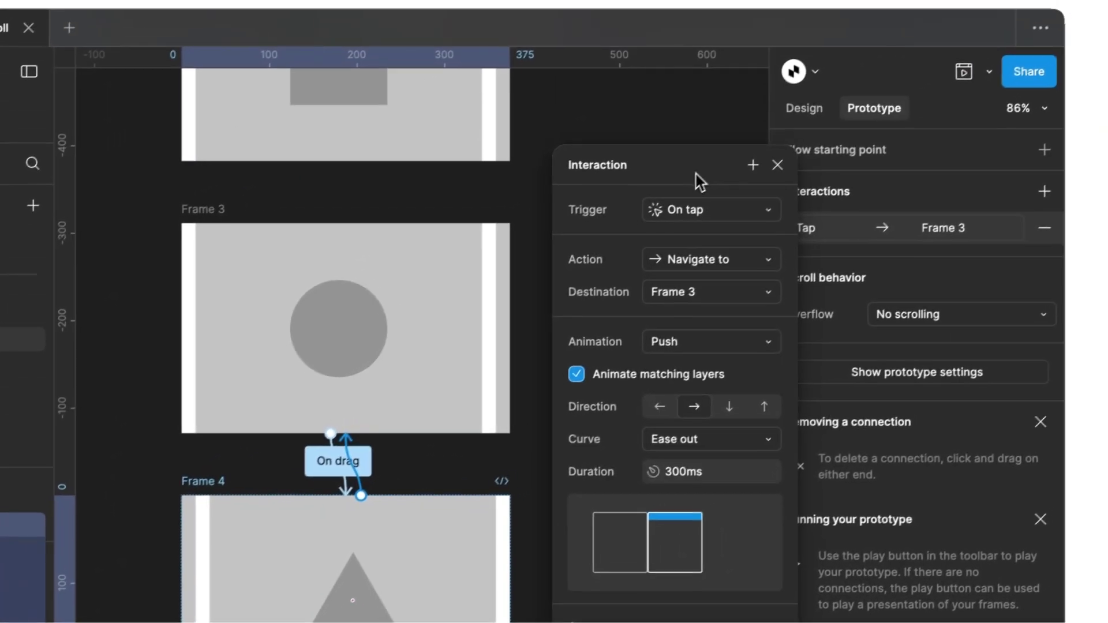
click(683, 210)
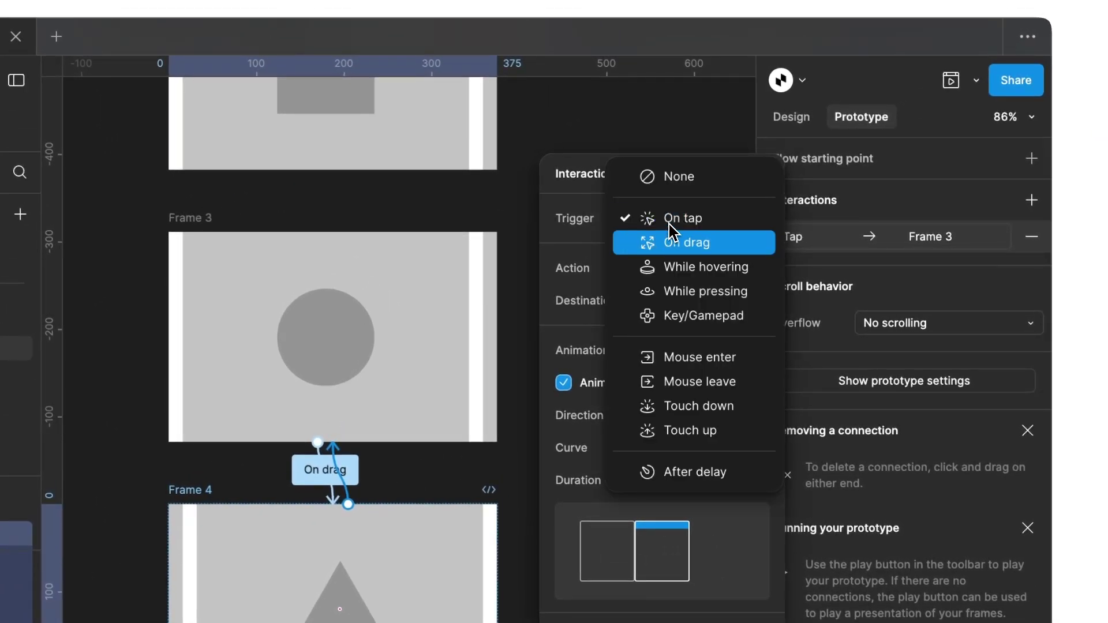
click(669, 242)
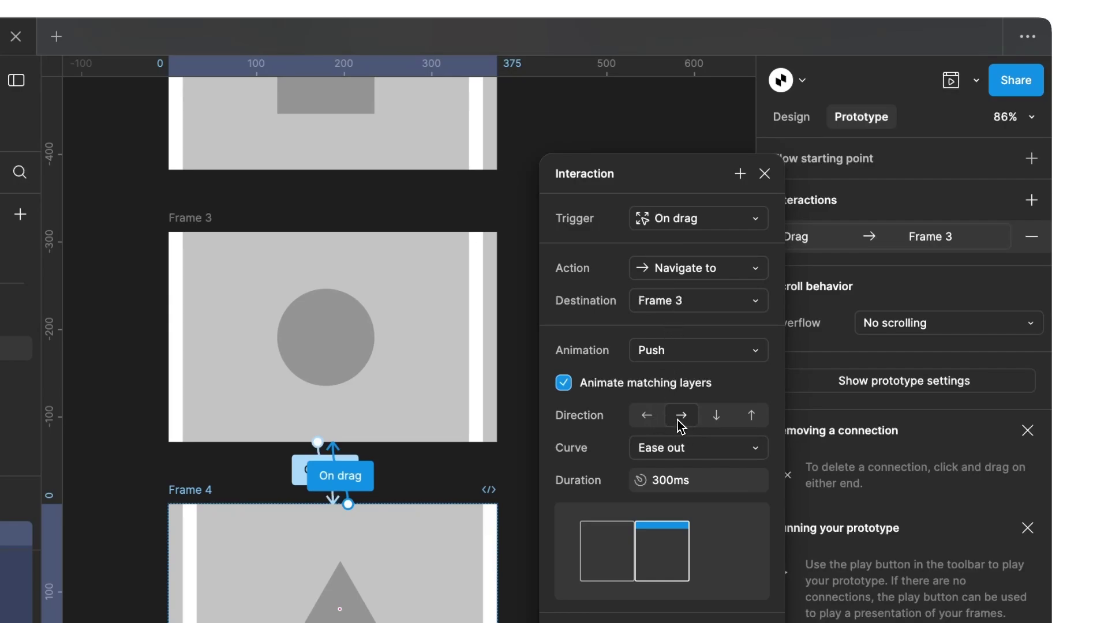
click(765, 174)
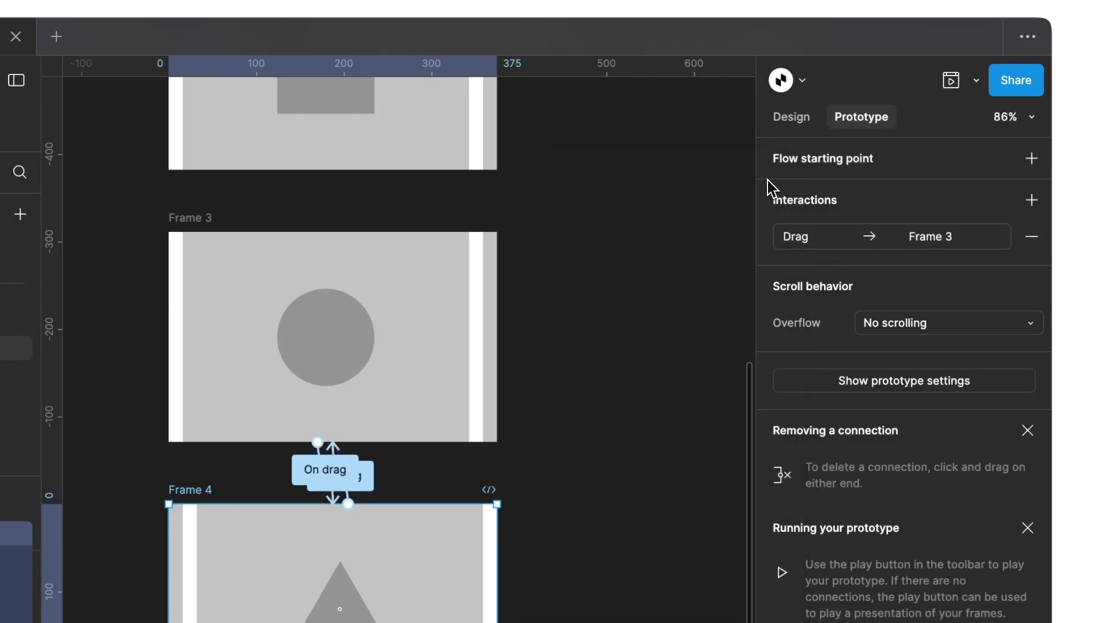
click(642, 273)
scroll(638, 276, down, 5)
scroll(638, 277, up, 2)
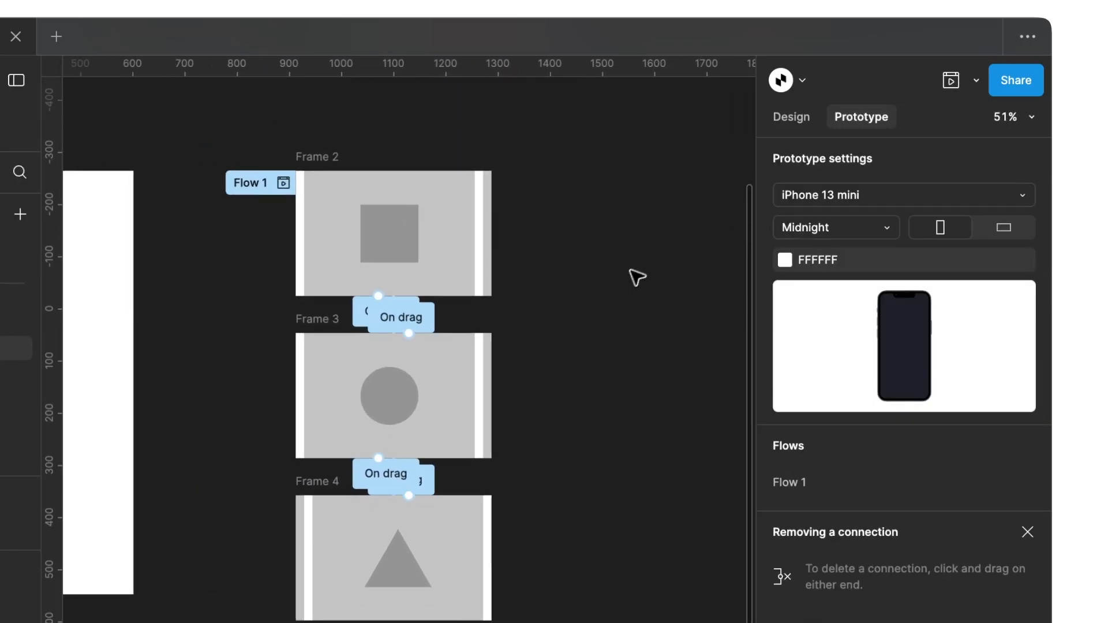
Make Frames 2, 3 and 4 each into a component from the Design properties
click(789, 118)
scroll(668, 168, left, 2)
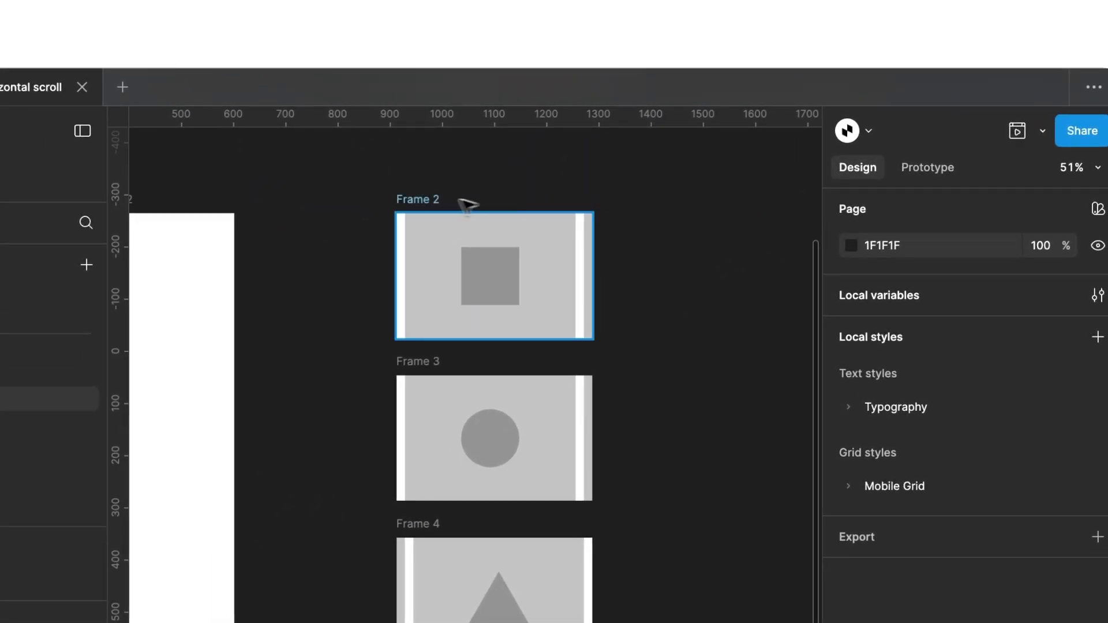
click(427, 202)
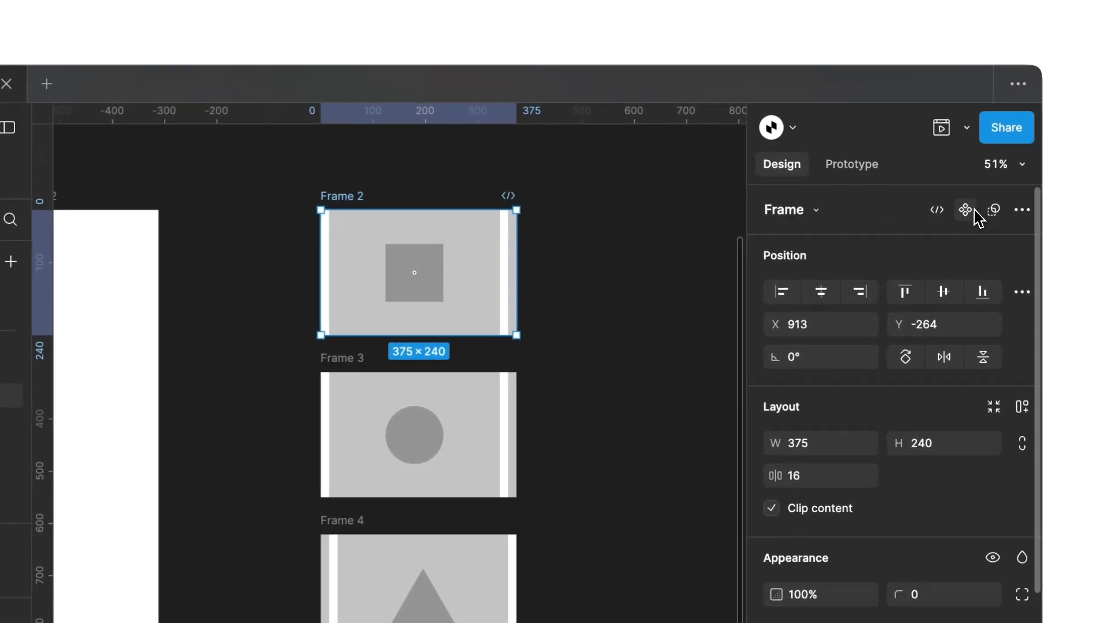
click(964, 210)
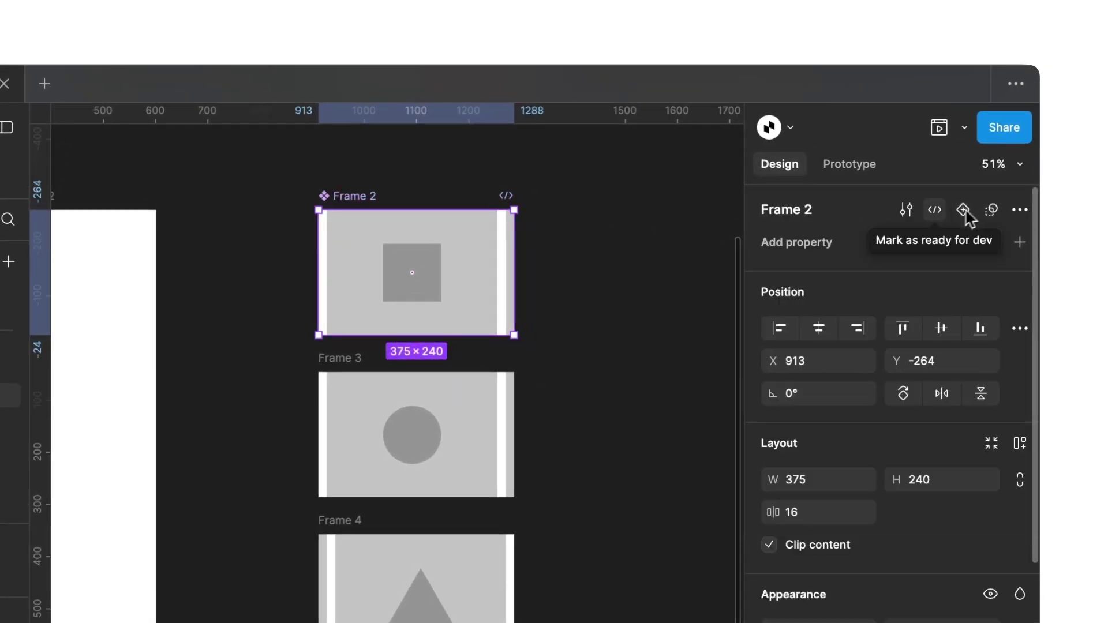
click(339, 358)
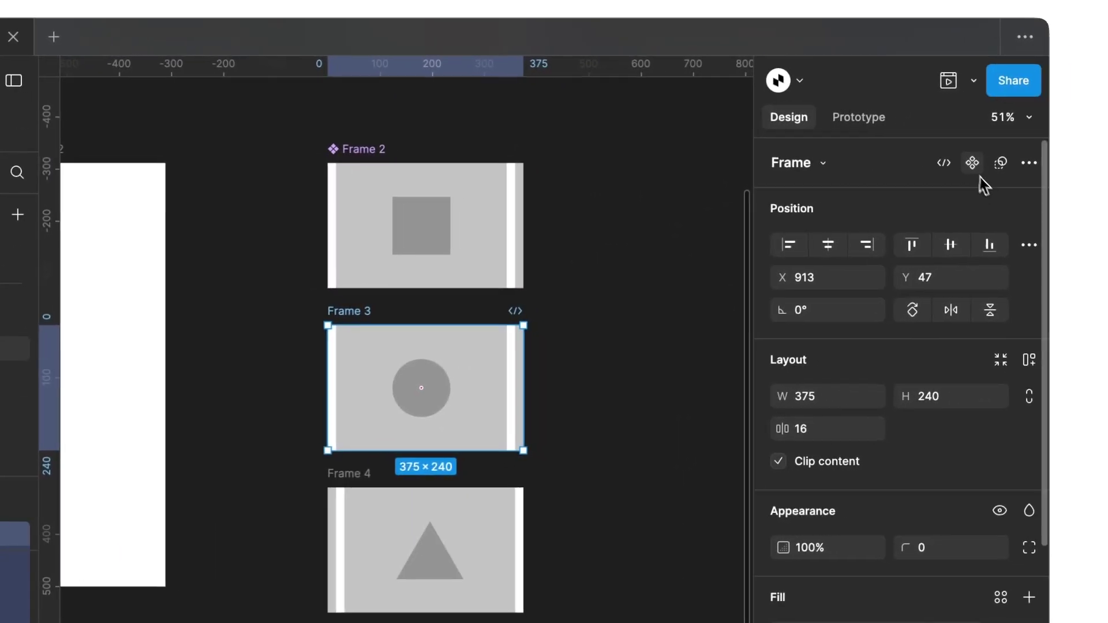
click(1047, 168)
click(433, 485)
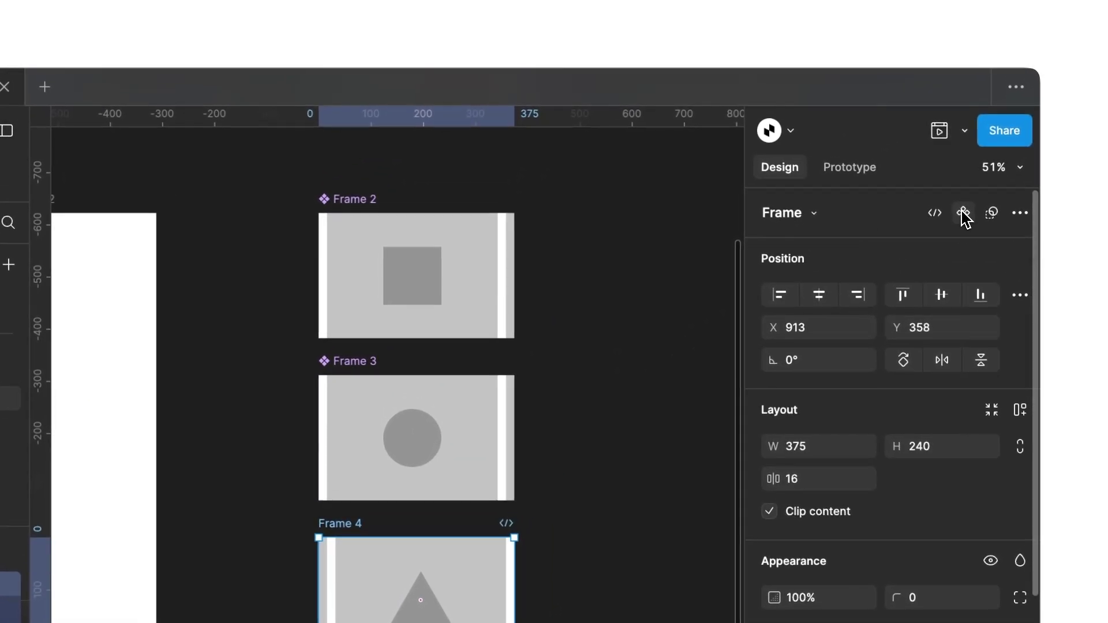
click(964, 214)
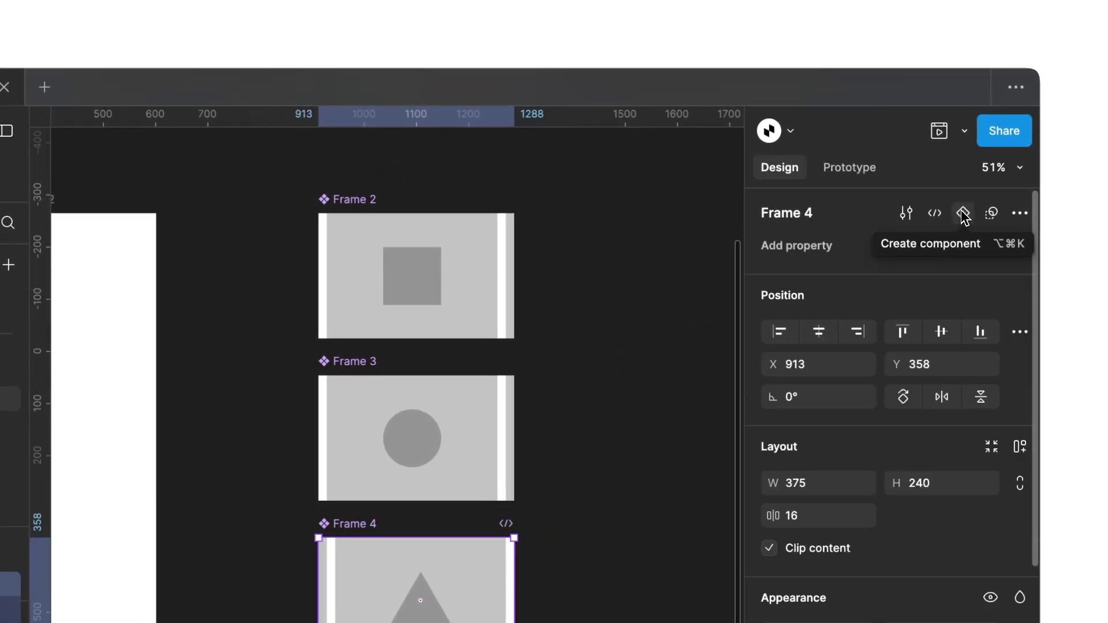
Select all three components and combine them as variants into Component 4
click(583, 182)
scroll(586, 173, down, 3)
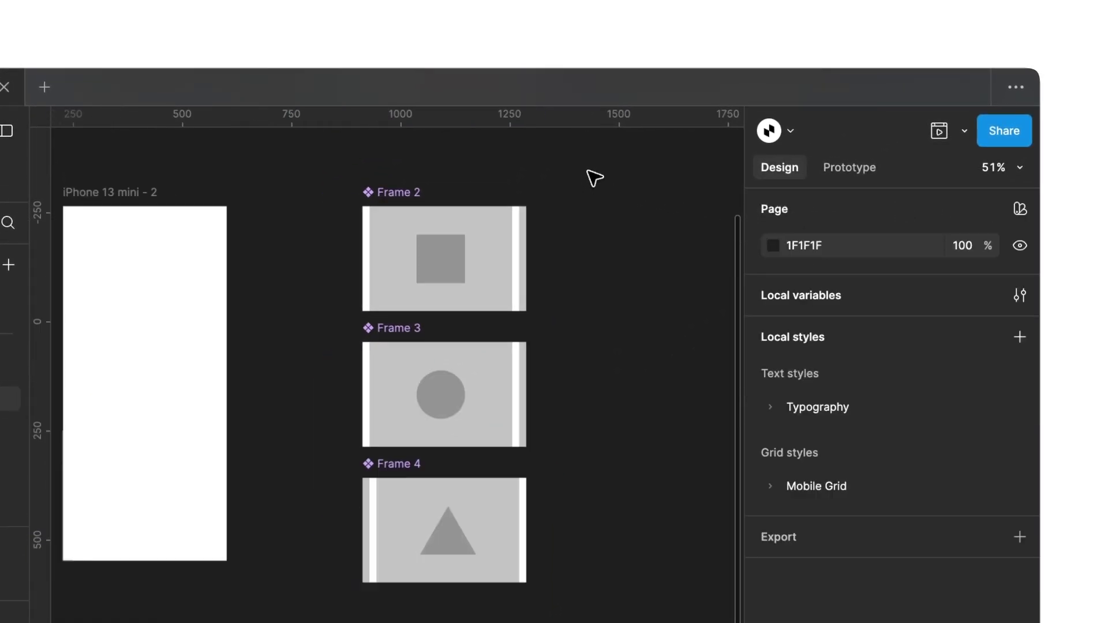
drag(596, 154, 320, 620)
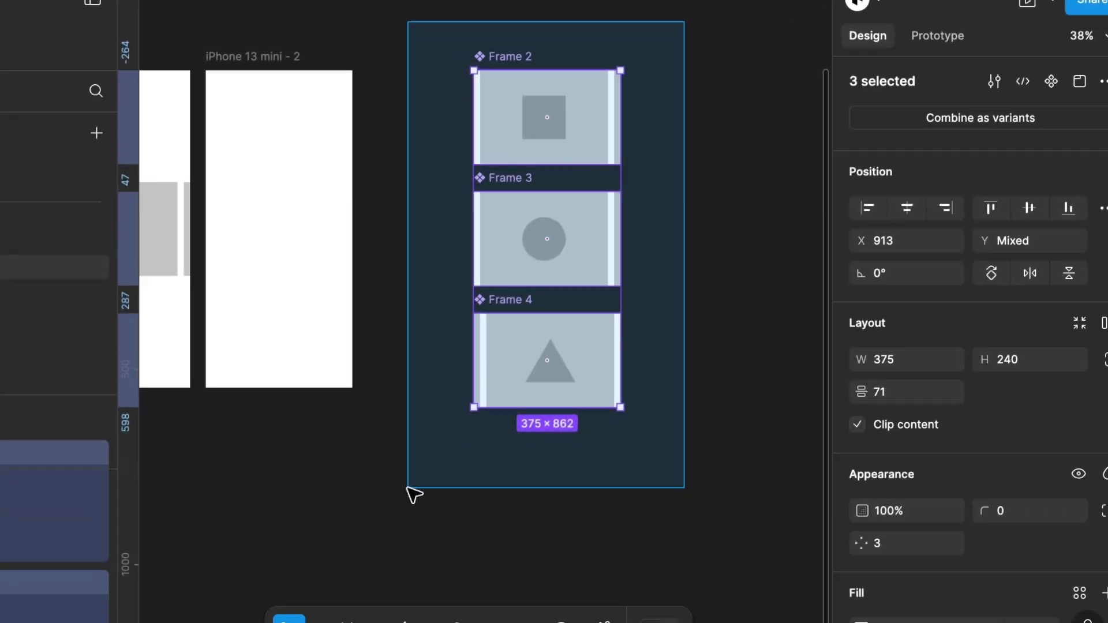
drag(414, 495, 413, 495)
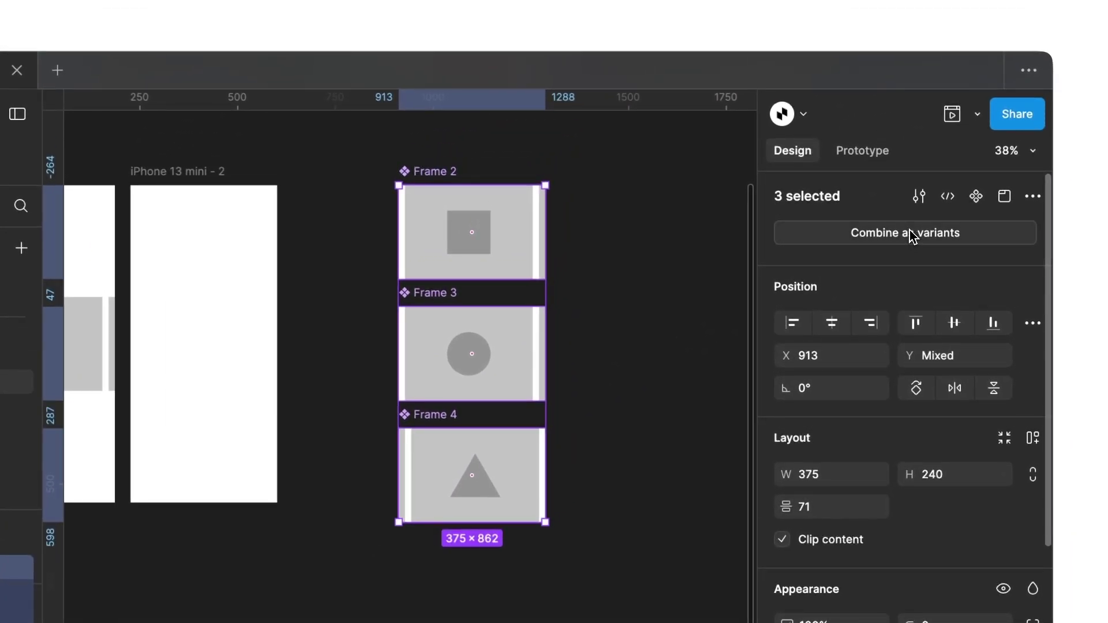
click(911, 234)
click(618, 303)
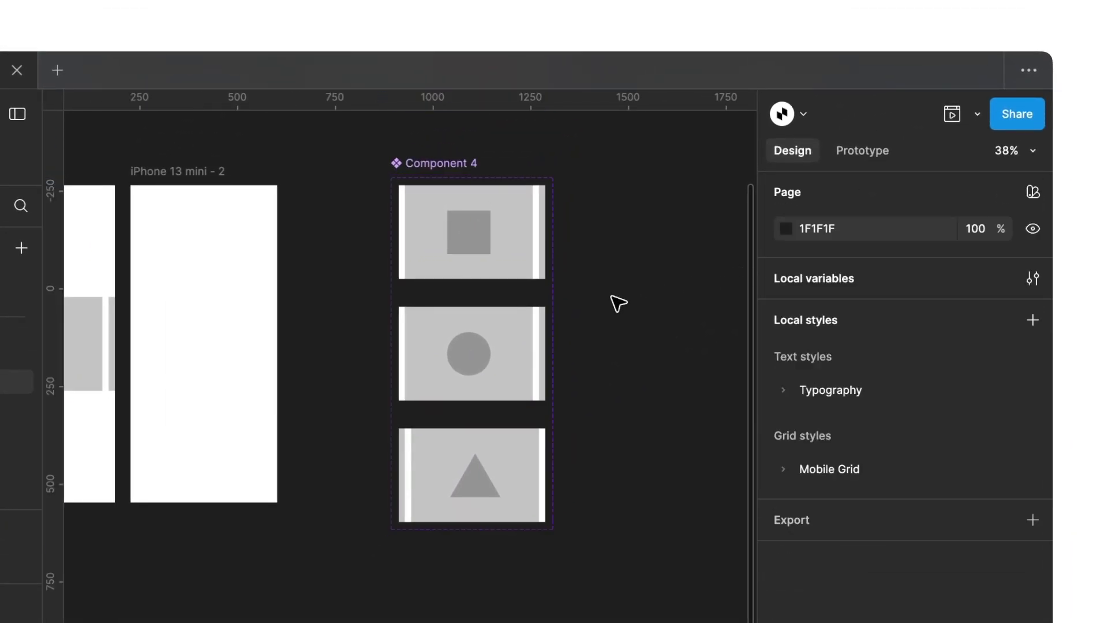
Paste the square Component 4 card into the iPhone 13 mini - 2 frame and position it
click(517, 236)
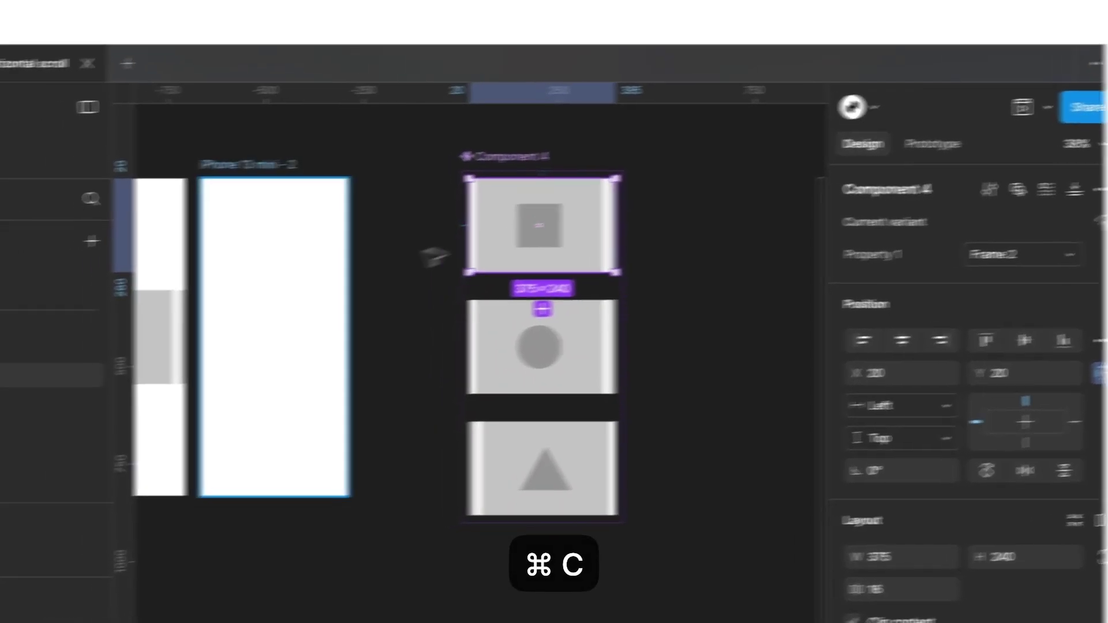
click(202, 308)
key(super+v)
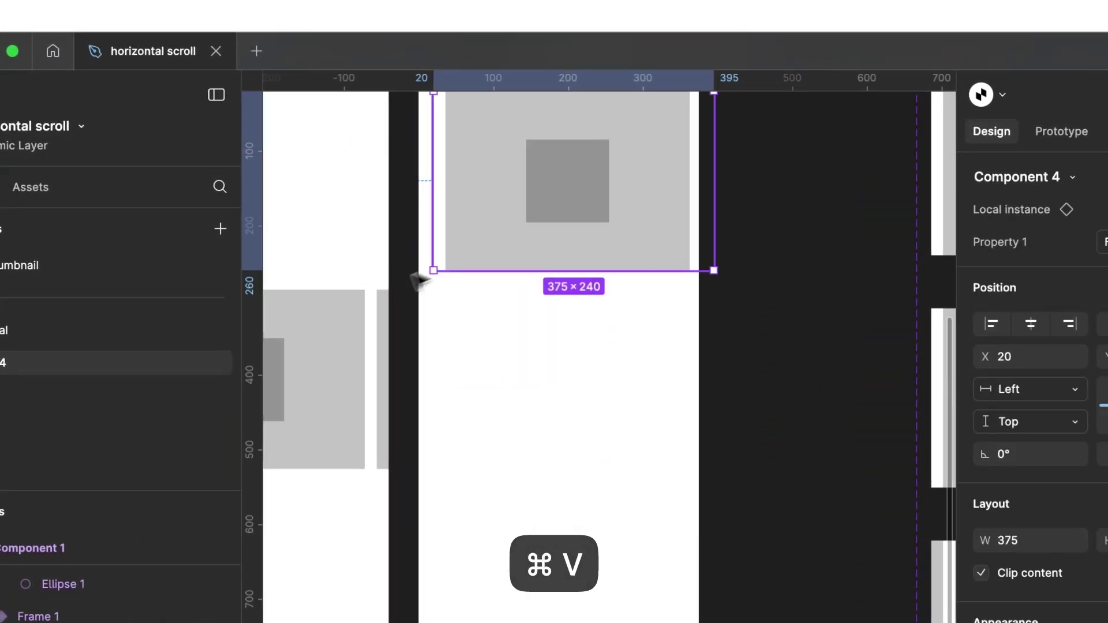
scroll(560, 218, up, 2)
drag(564, 223, 550, 414)
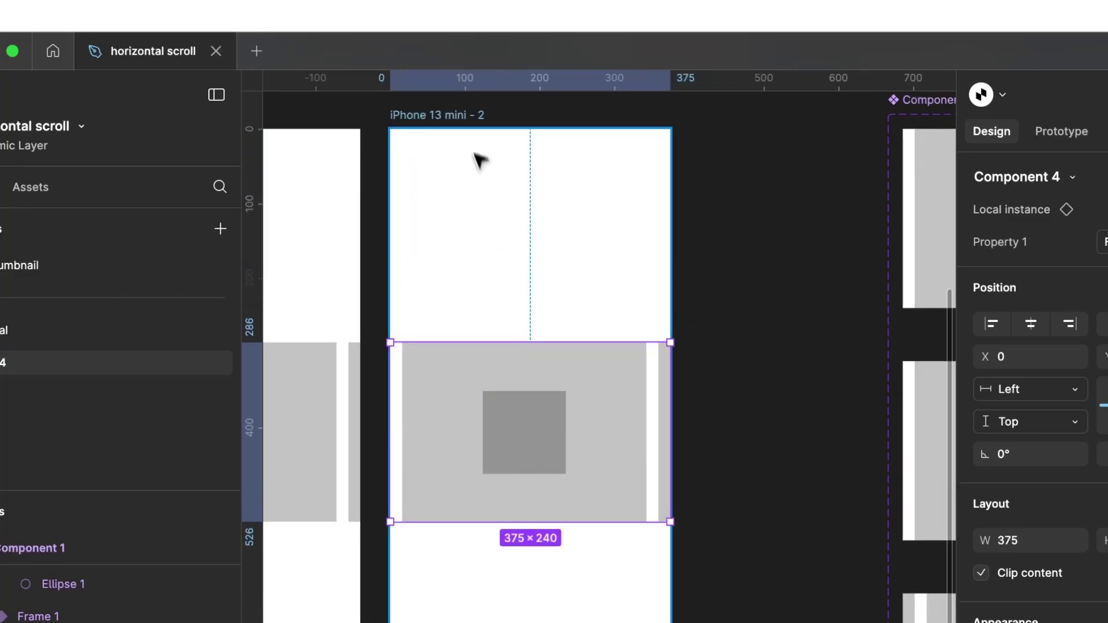
click(470, 119)
scroll(470, 118, down, 3)
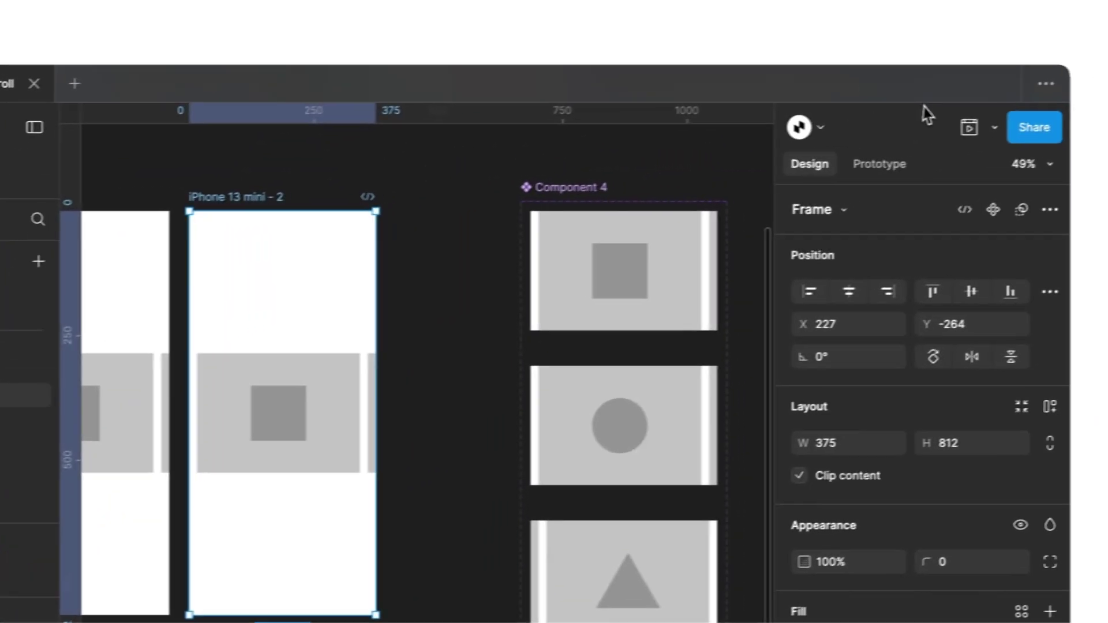
click(970, 131)
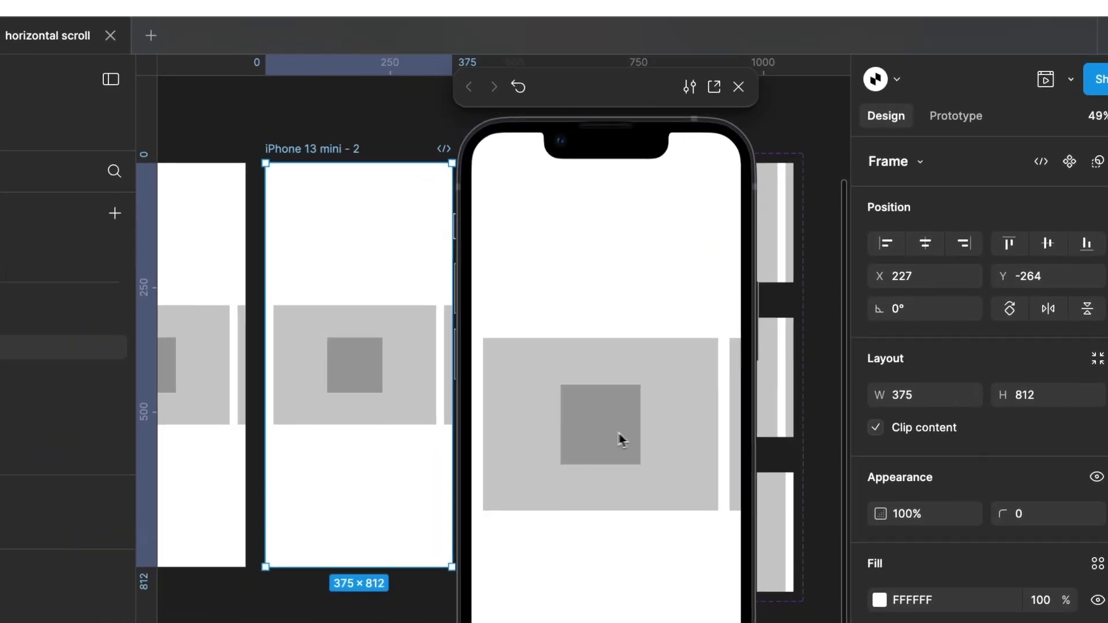
click(468, 494)
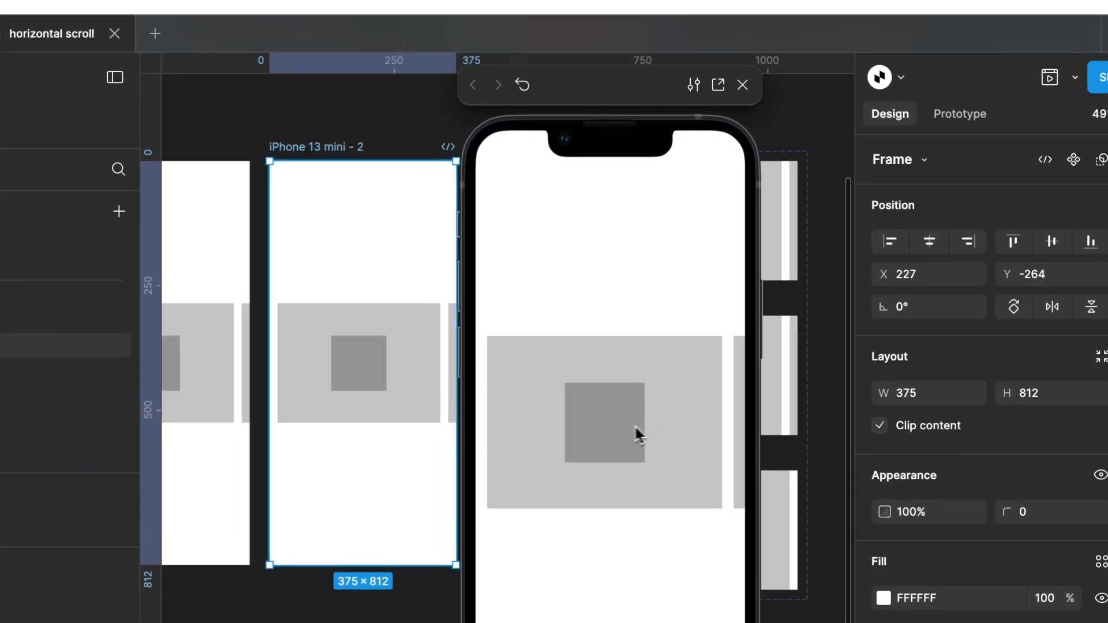
drag(635, 424, 508, 418)
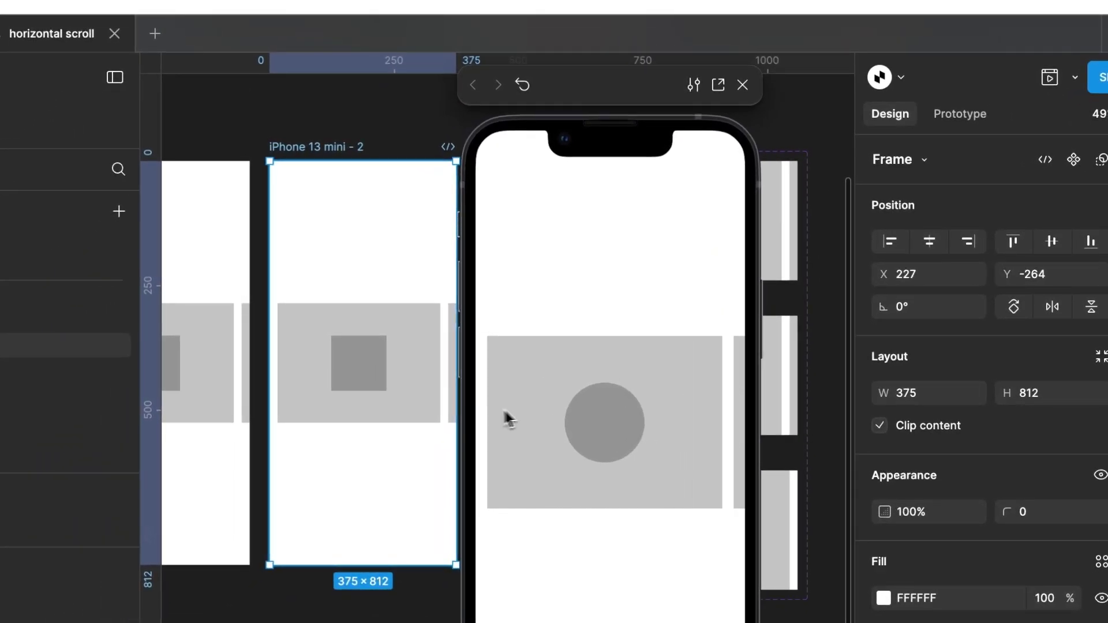
drag(676, 421, 549, 421)
drag(629, 423, 700, 421)
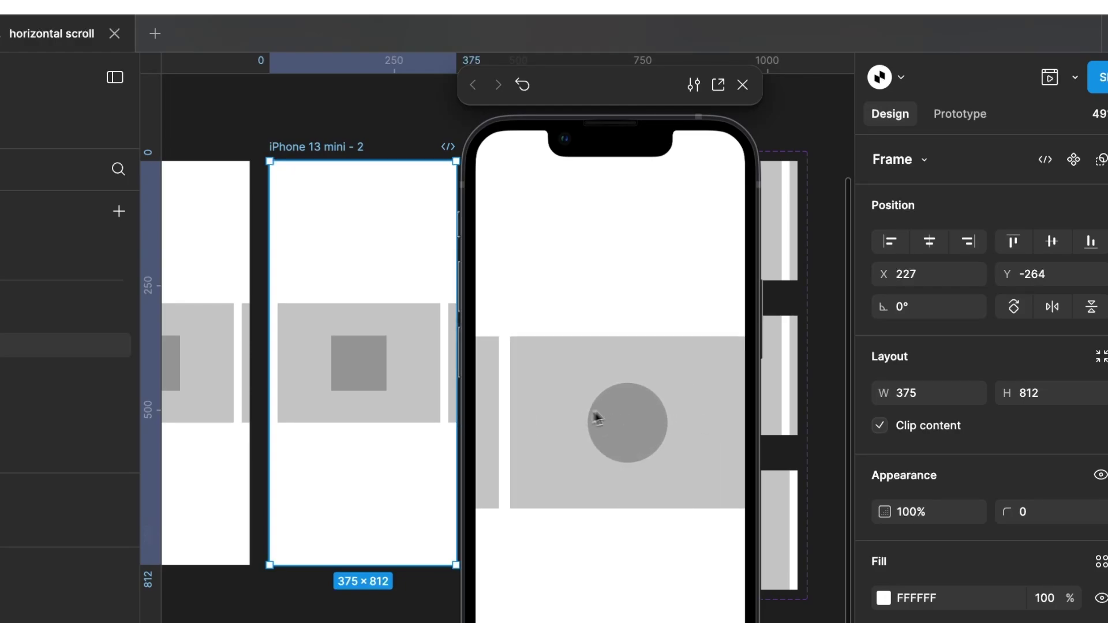
drag(587, 407, 554, 397)
drag(649, 392, 517, 381)
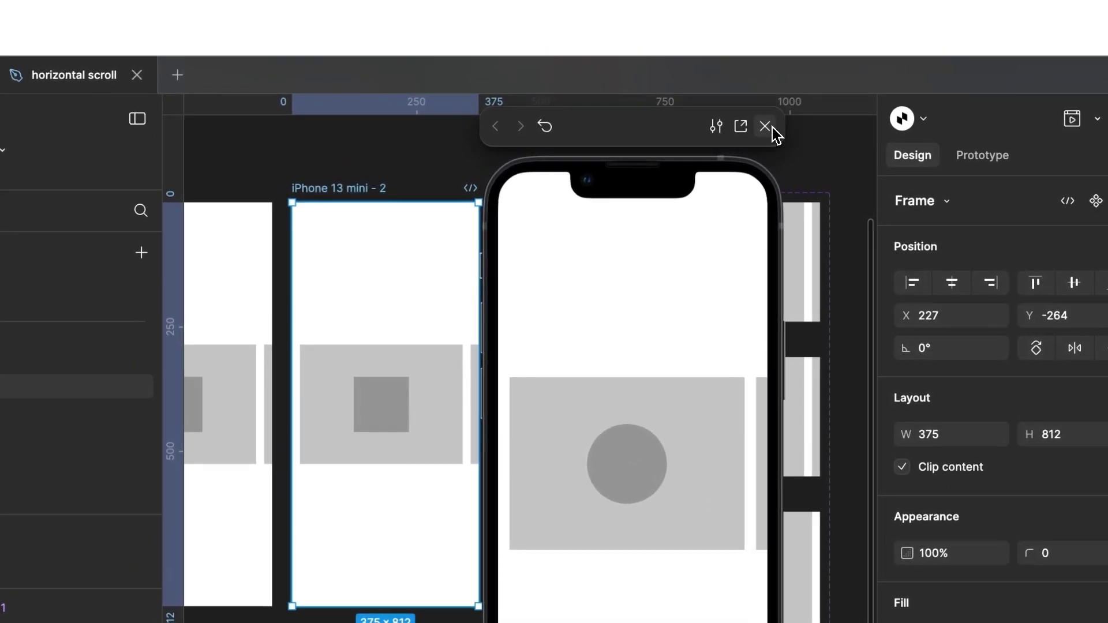
Close the prototype preview and clear the canvas selection
click(746, 86)
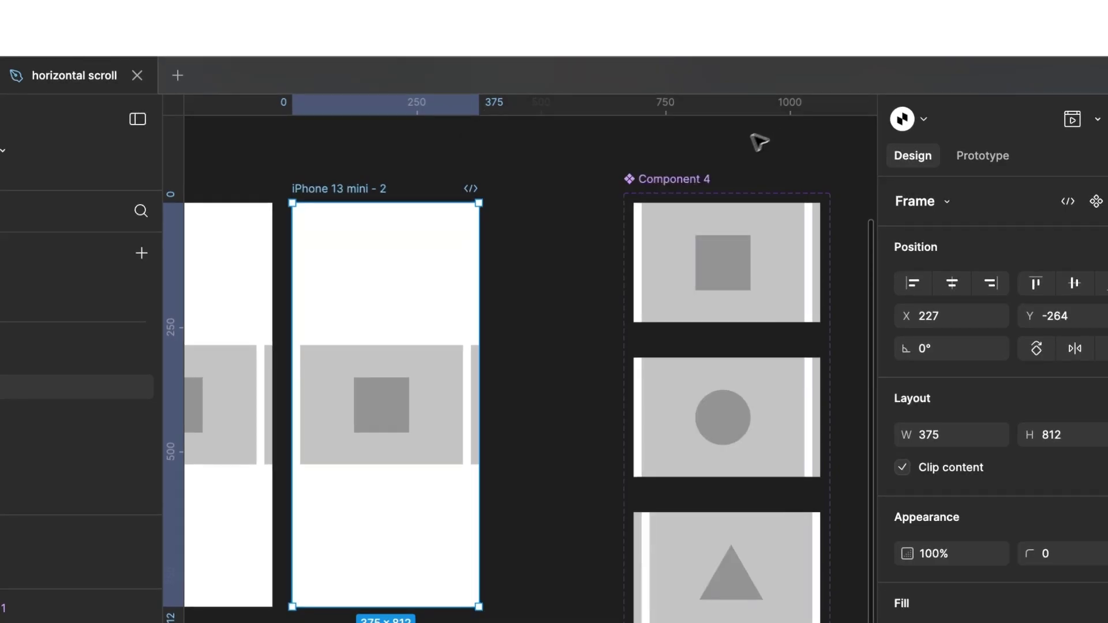
click(725, 160)
scroll(725, 161, down, 5)
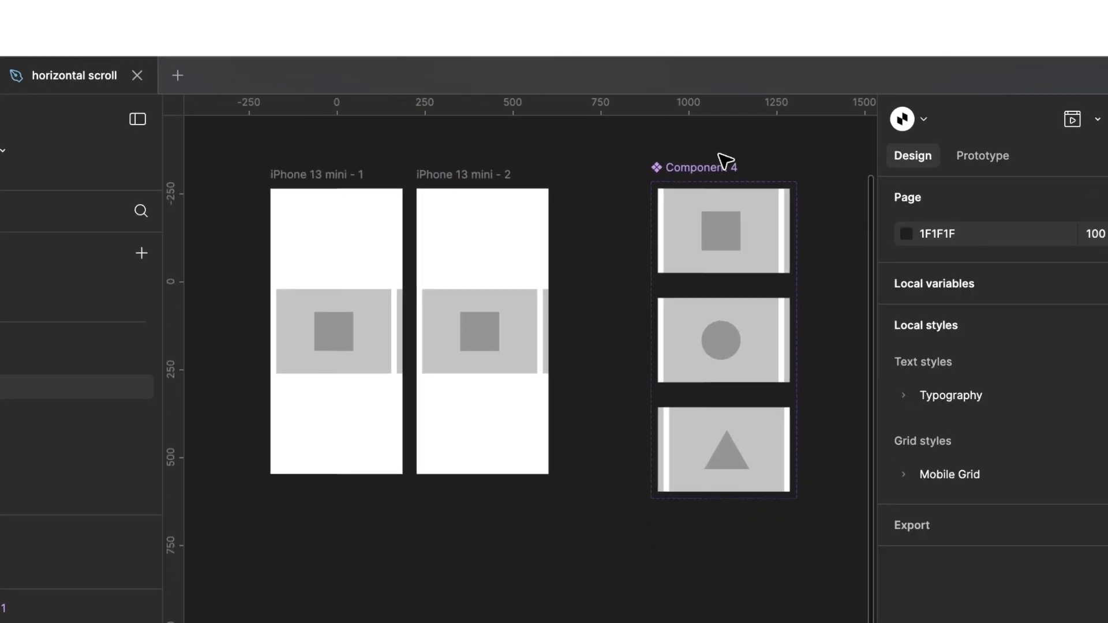
scroll(725, 161, up, 3)
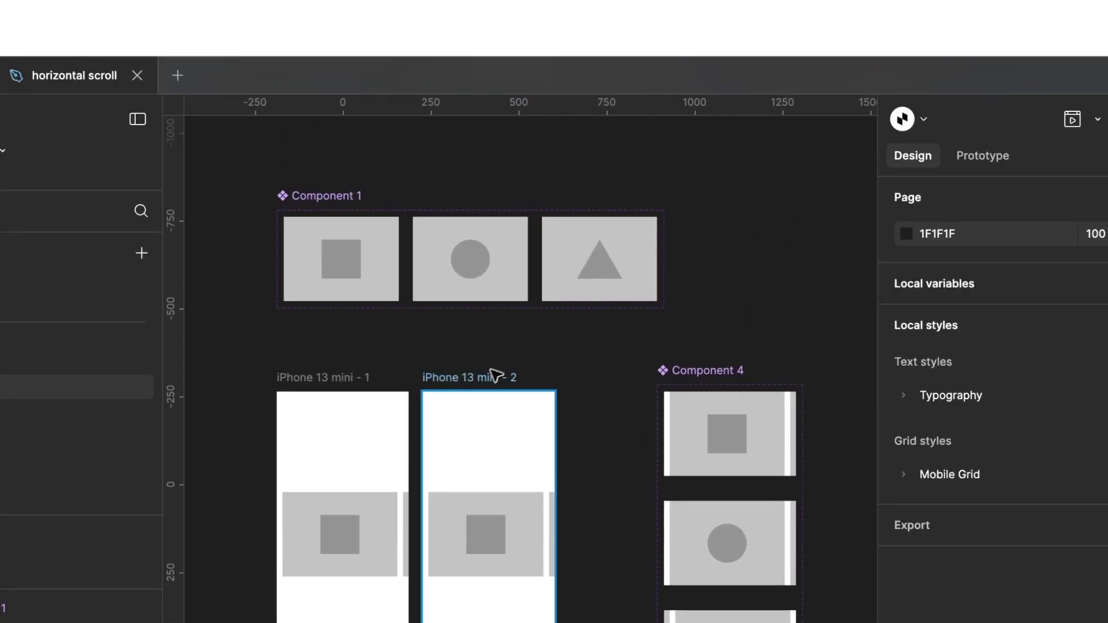
Move both iPhone frames left of Component 1 and place Component 4 directly below it
click(495, 375)
shift+click(332, 379)
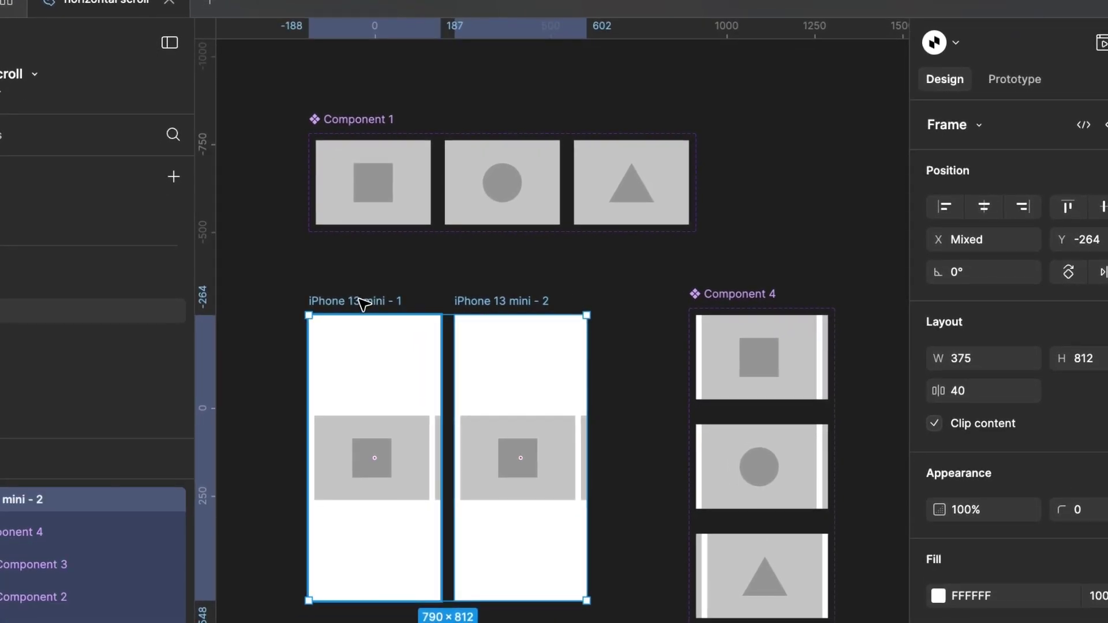
drag(360, 300, 367, 425)
click(594, 334)
drag(710, 293, 749, 176)
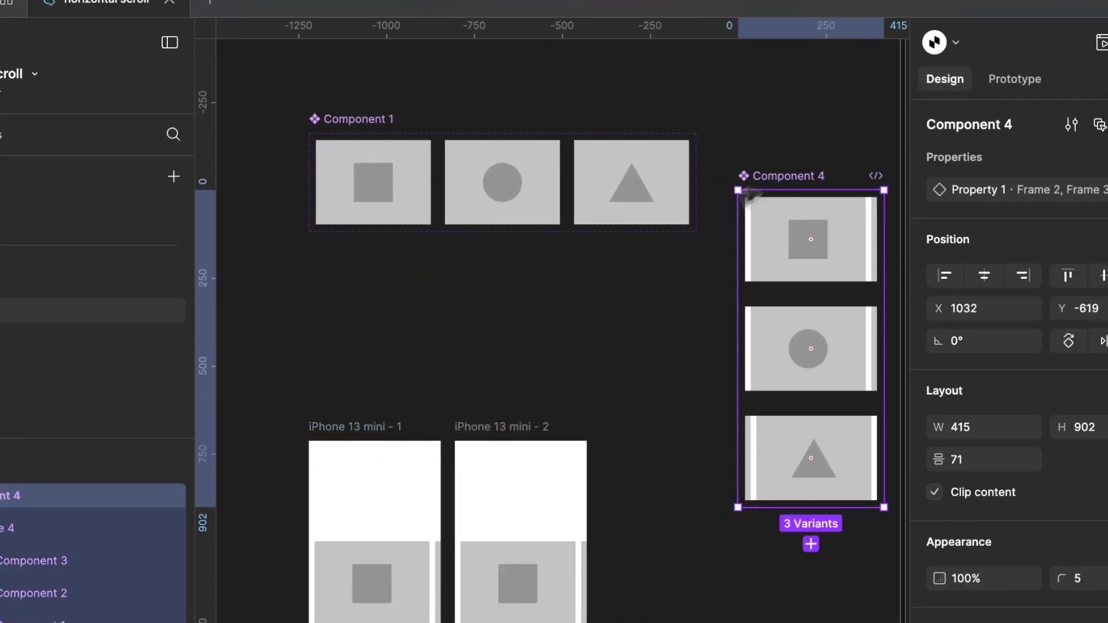
shift+click(527, 429)
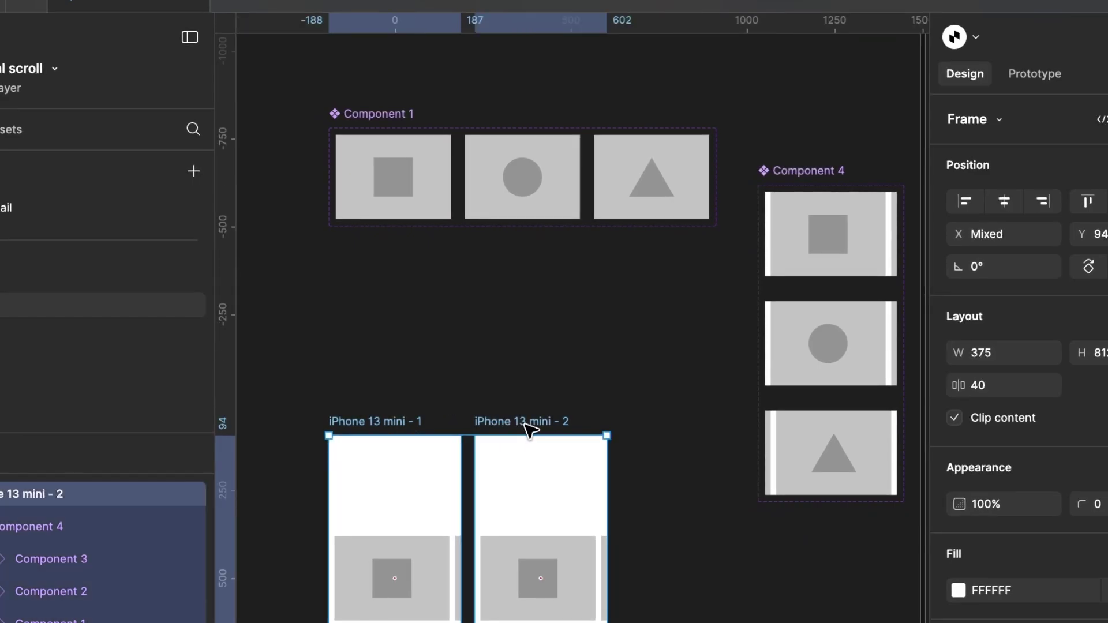
key(shift+2)
drag(582, 417, 375, 179)
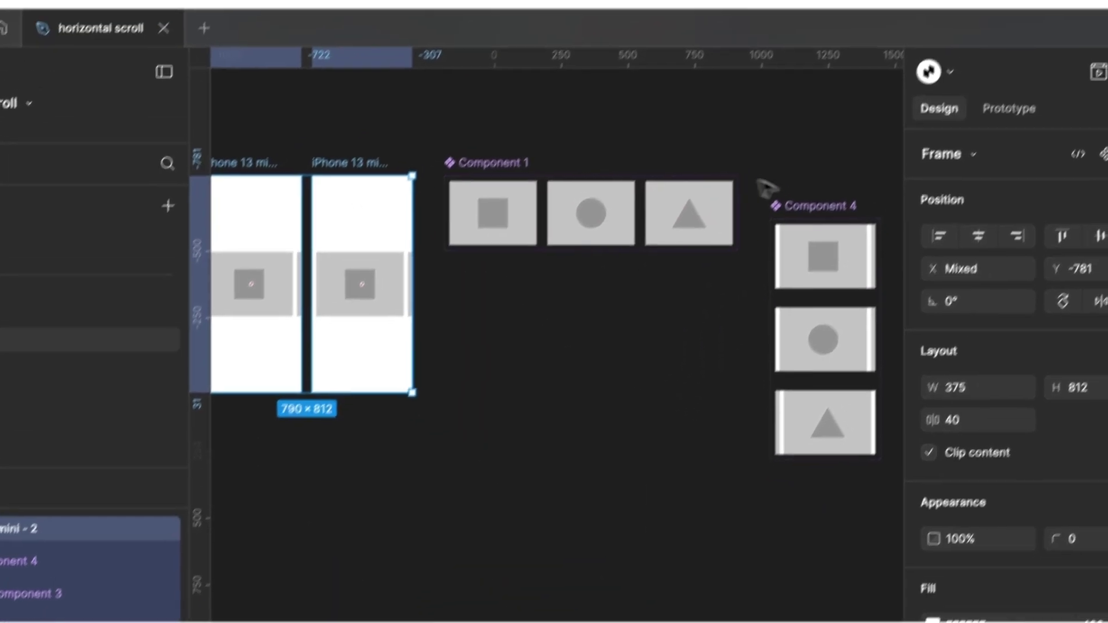
drag(826, 206, 503, 272)
Resize the square in Component 1's first card to 196×153
click(408, 312)
scroll(408, 314, up, 5)
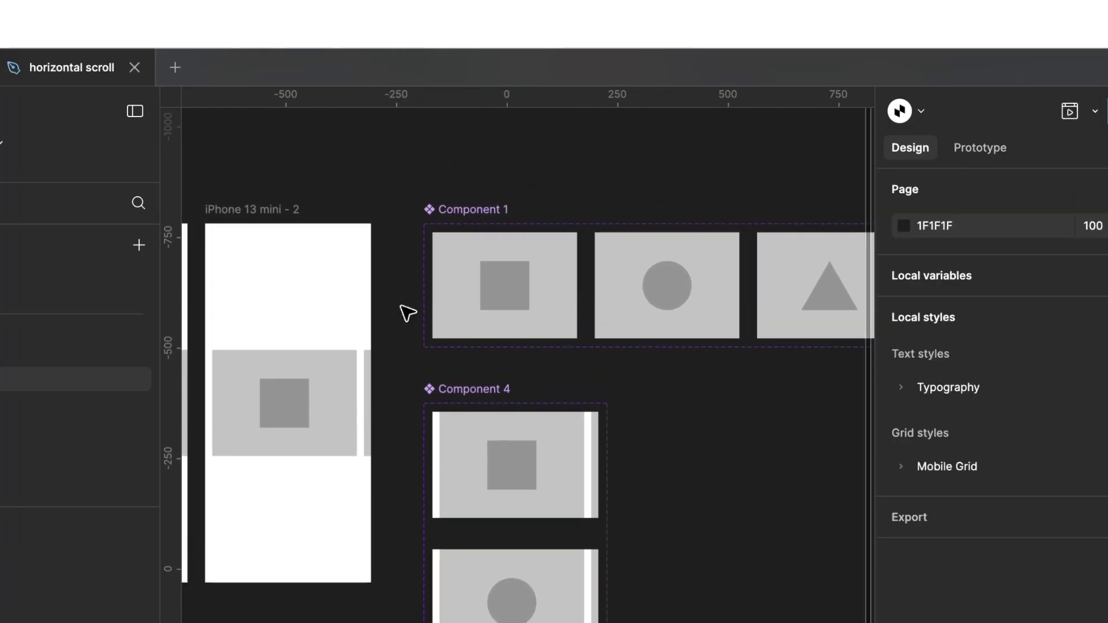
scroll(408, 312, up, 1)
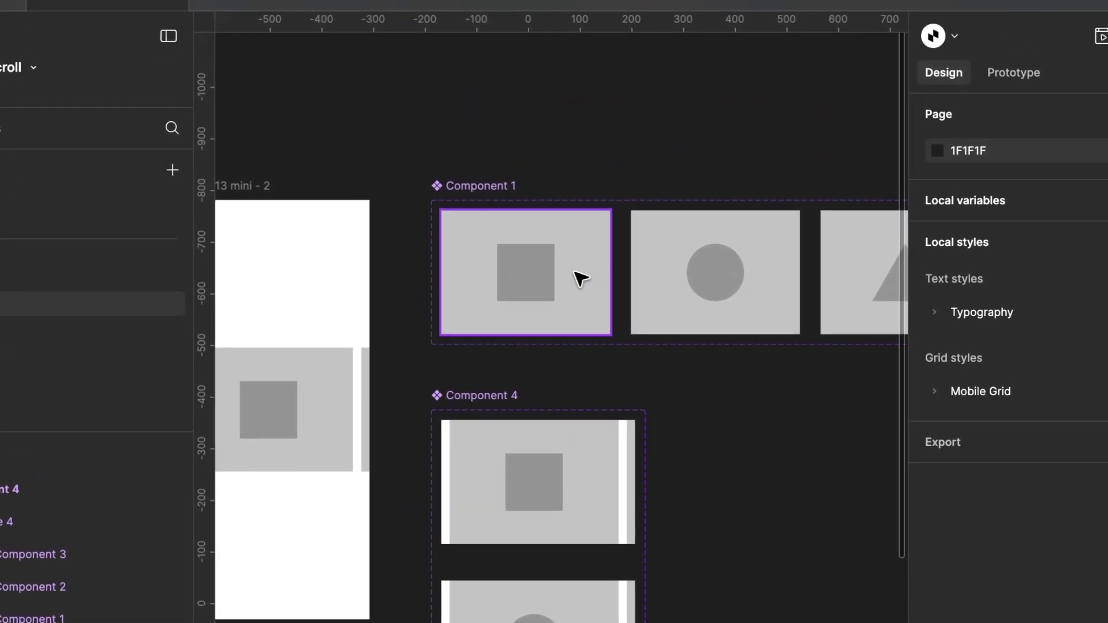
click(543, 281)
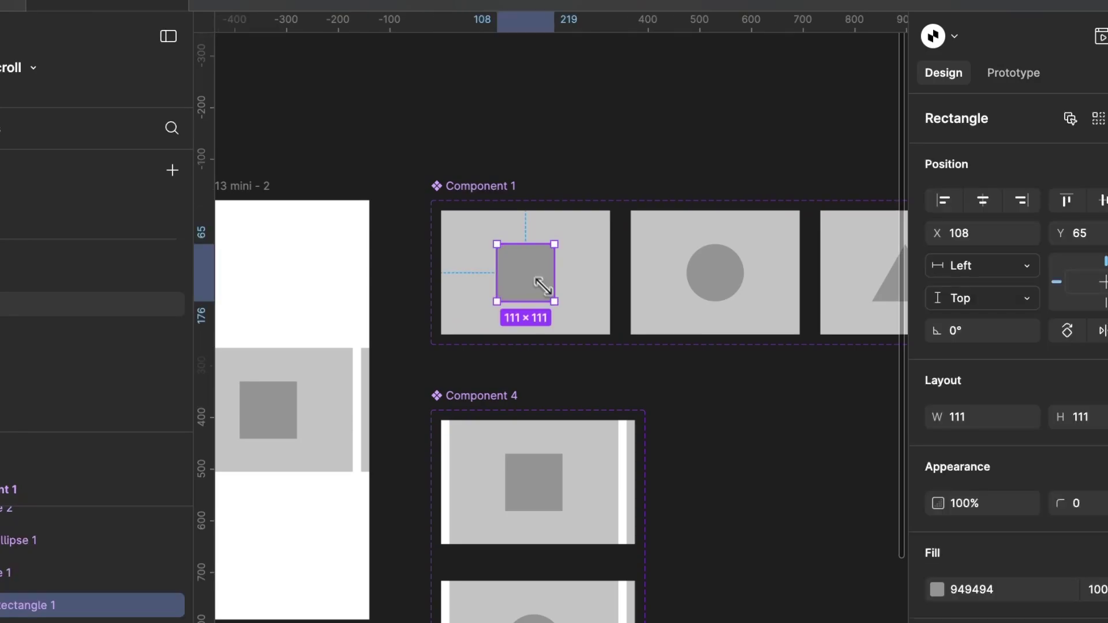
drag(557, 305, 588, 315)
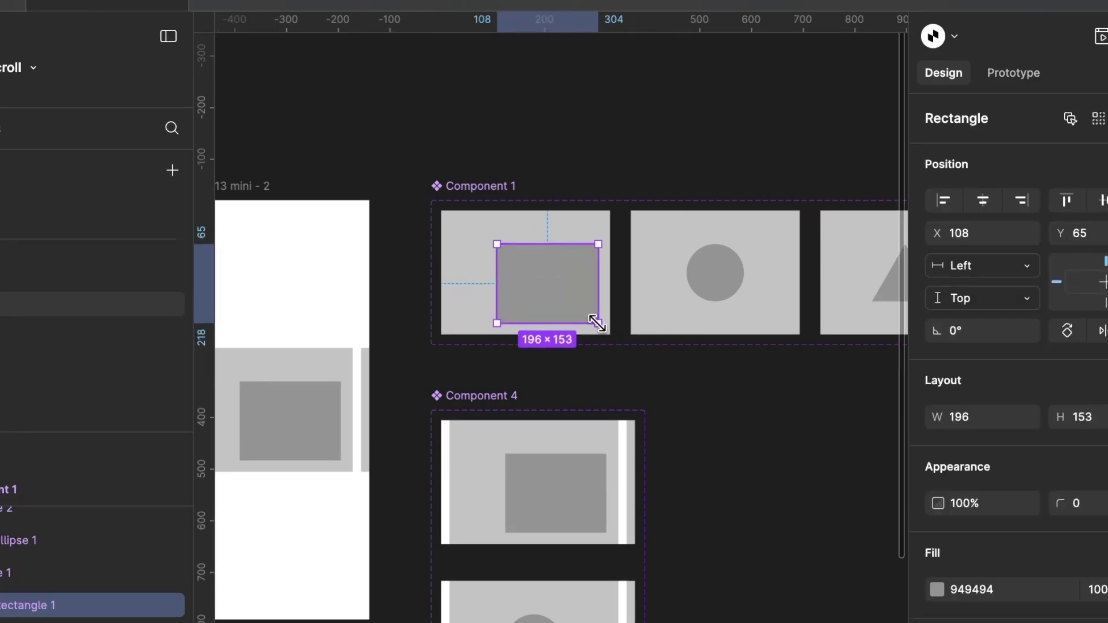
Resize the circle in Component 1's second card to 174×174
scroll(597, 323, left, 10)
scroll(597, 323, down, 2)
scroll(600, 323, right, 6)
scroll(601, 323, down, 1)
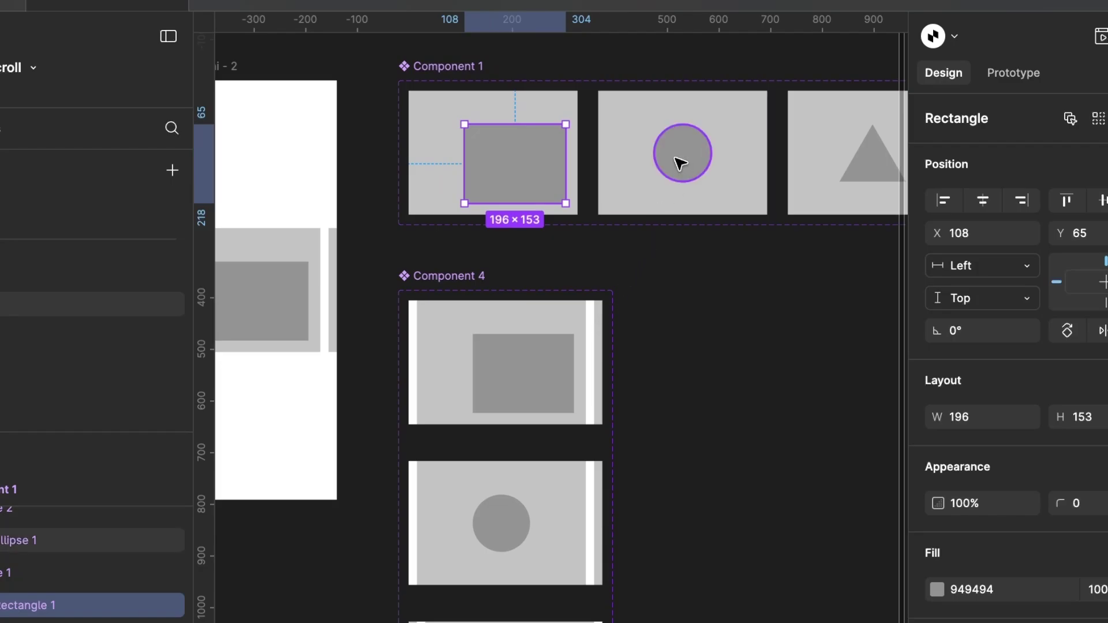
click(680, 161)
drag(652, 125, 595, 138)
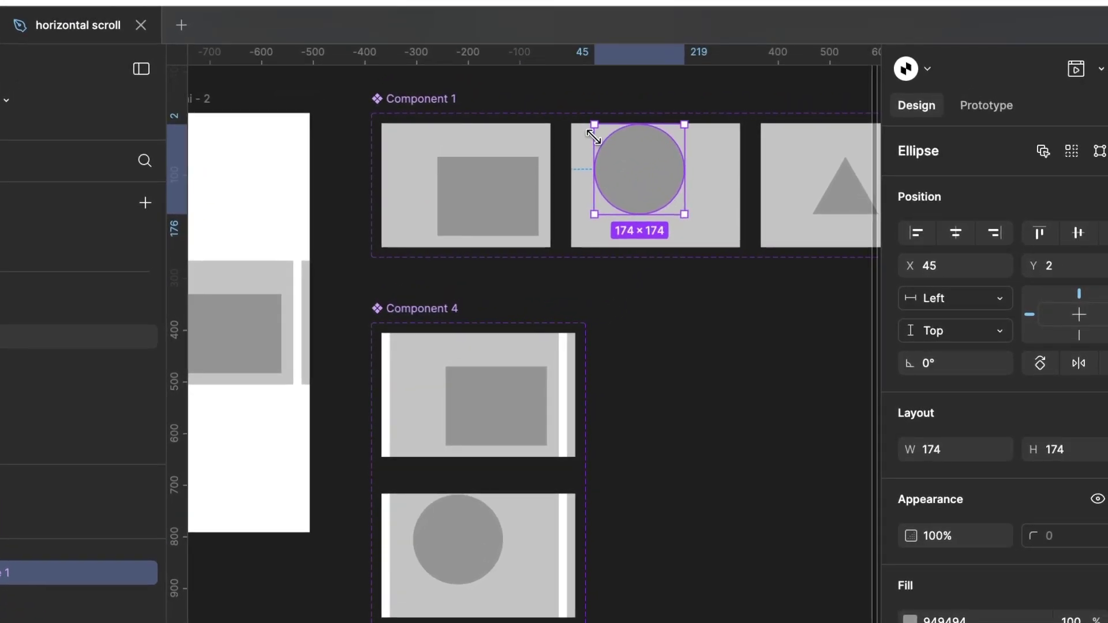
scroll(526, 398, down, 3)
scroll(526, 399, right, 2)
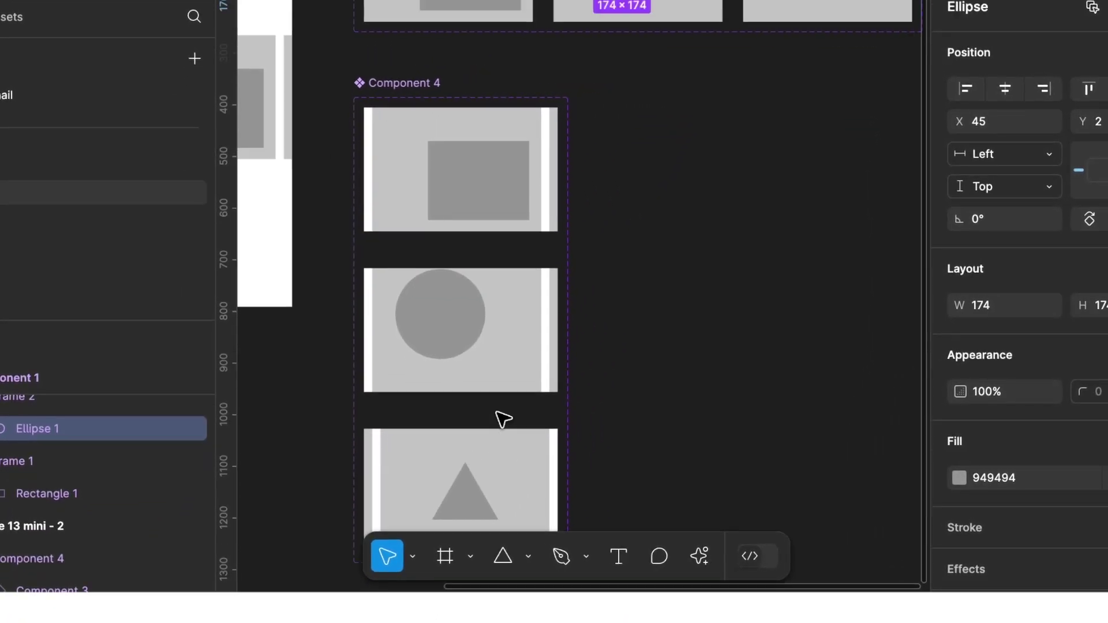
scroll(502, 417, up, 2)
scroll(502, 417, right, 1)
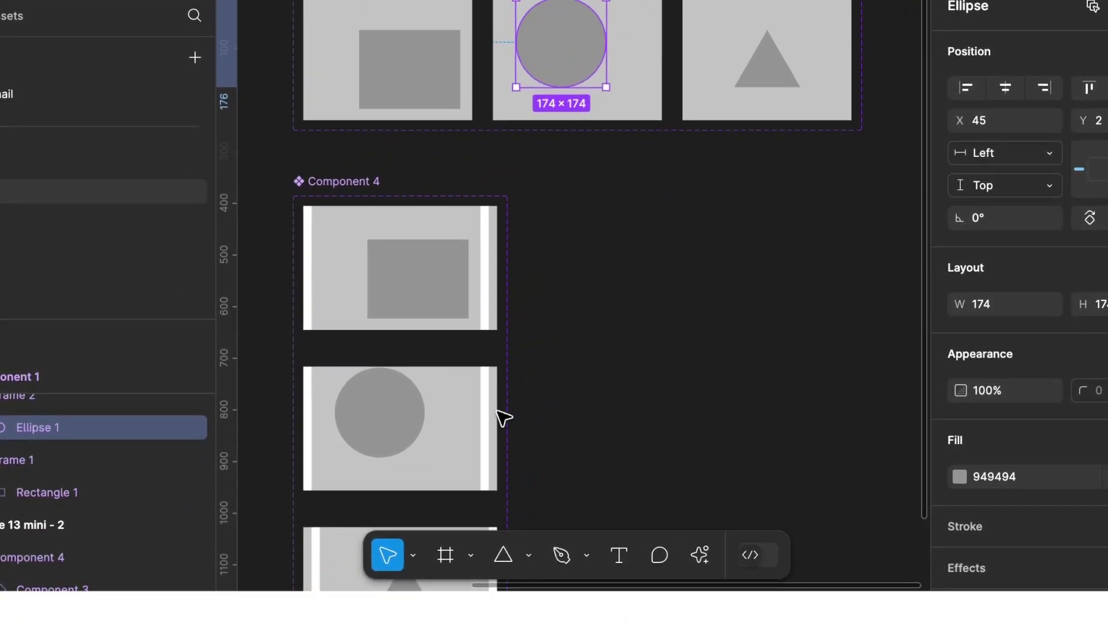
scroll(502, 416, down, 1)
click(564, 329)
scroll(569, 328, left, 3)
scroll(569, 328, down, 1)
scroll(569, 328, left, 1)
scroll(568, 328, down, 3)
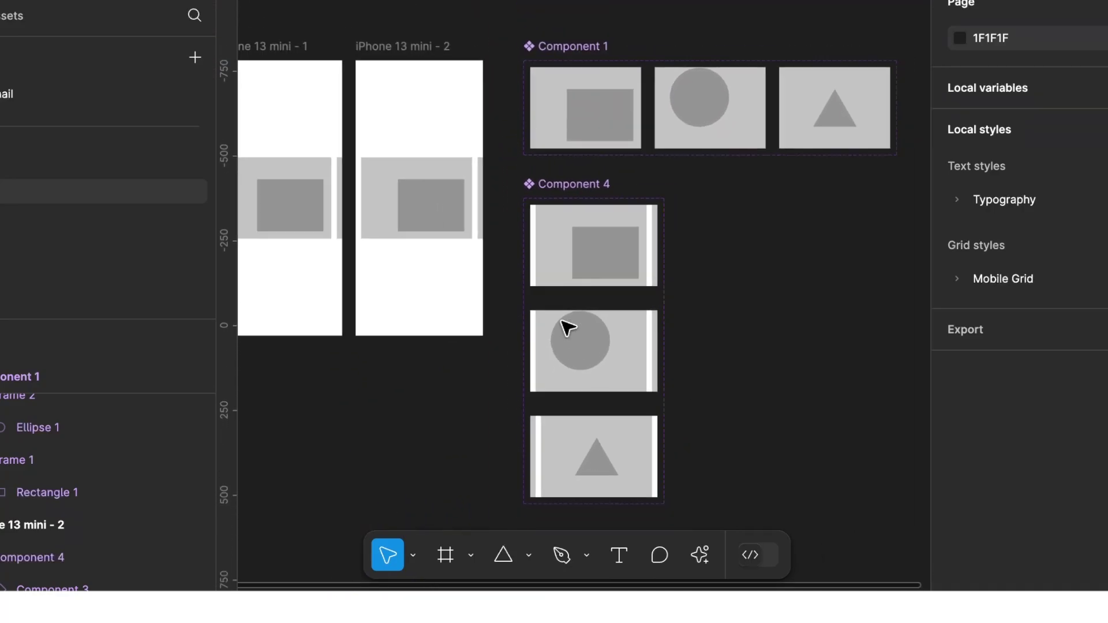
scroll(567, 327, left, 2)
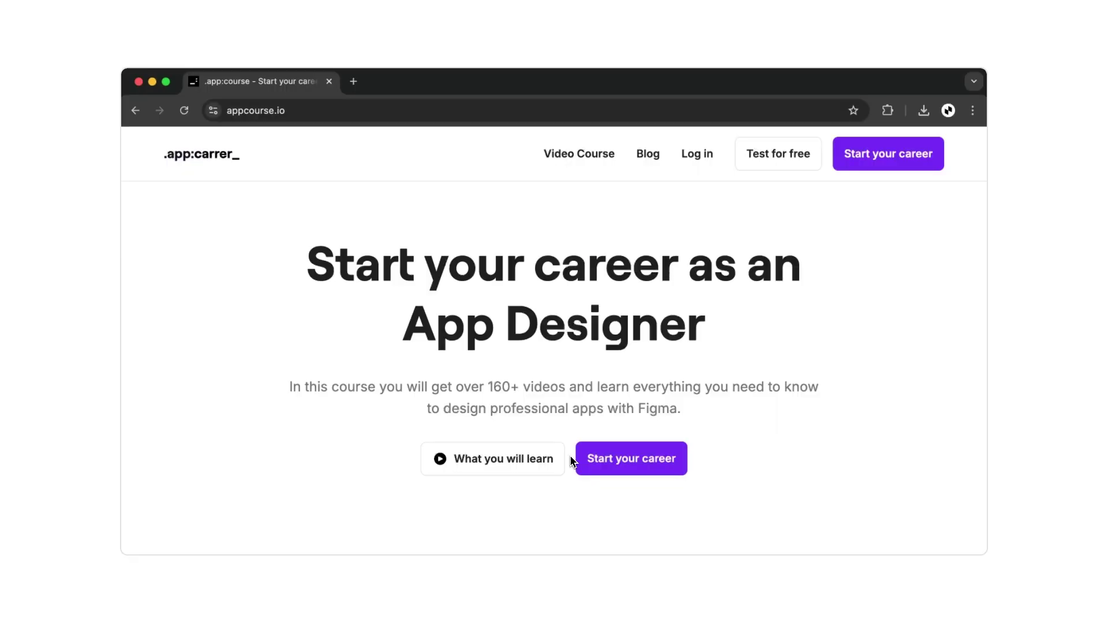
Scroll down the appcourse.io page and open the sidebar lesson '2. The perfect Button'
scroll(571, 461, down, 10)
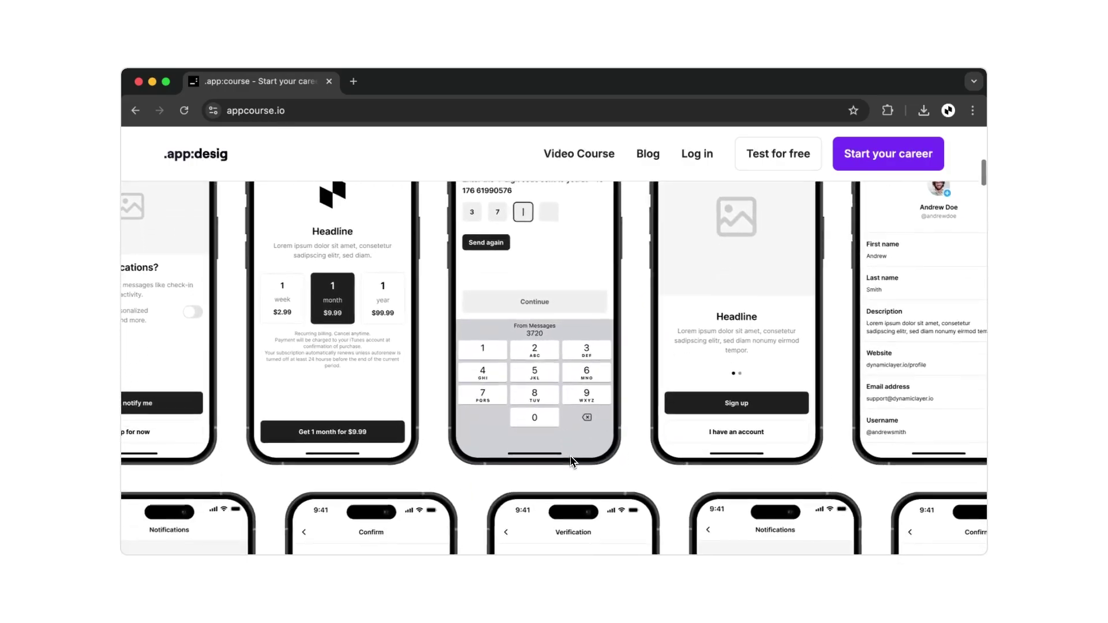
scroll(571, 462, down, 10)
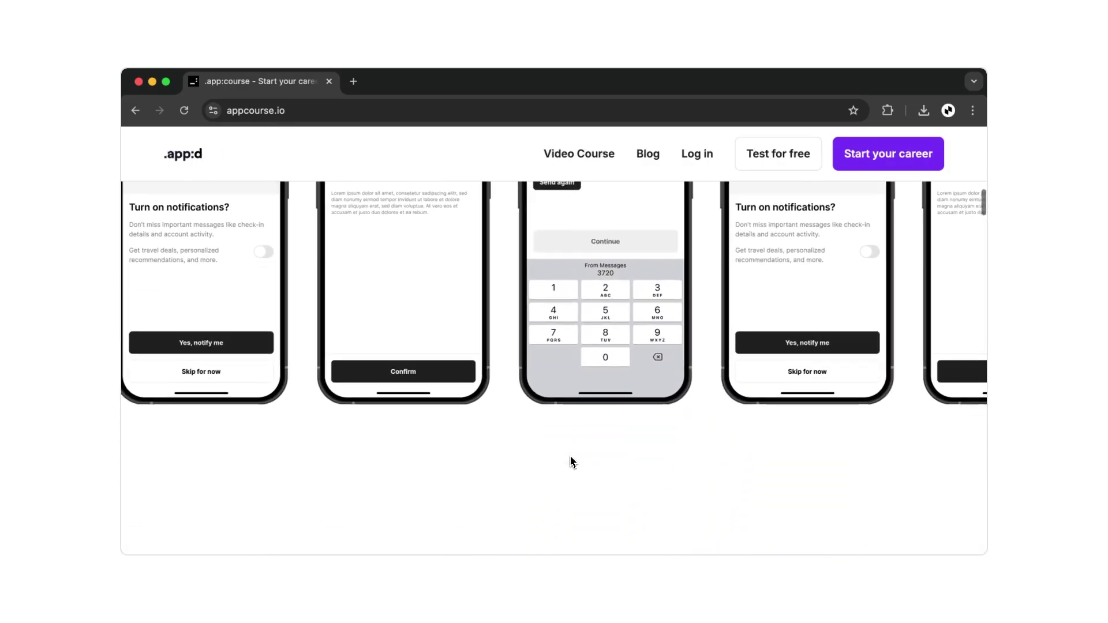
scroll(571, 462, down, 8)
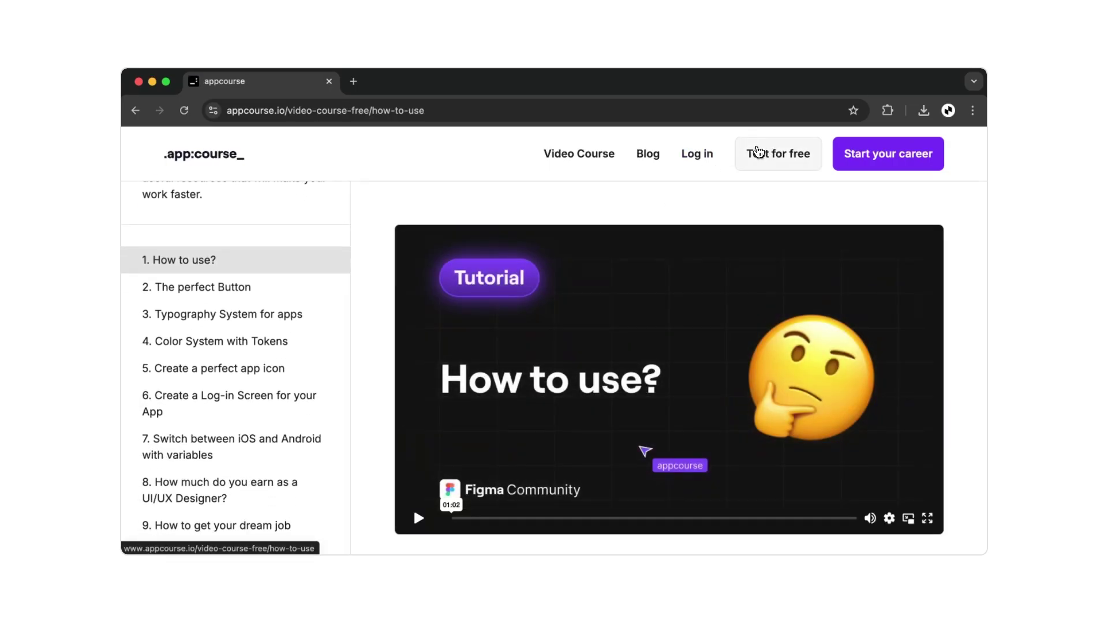
scroll(372, 295, down, 5)
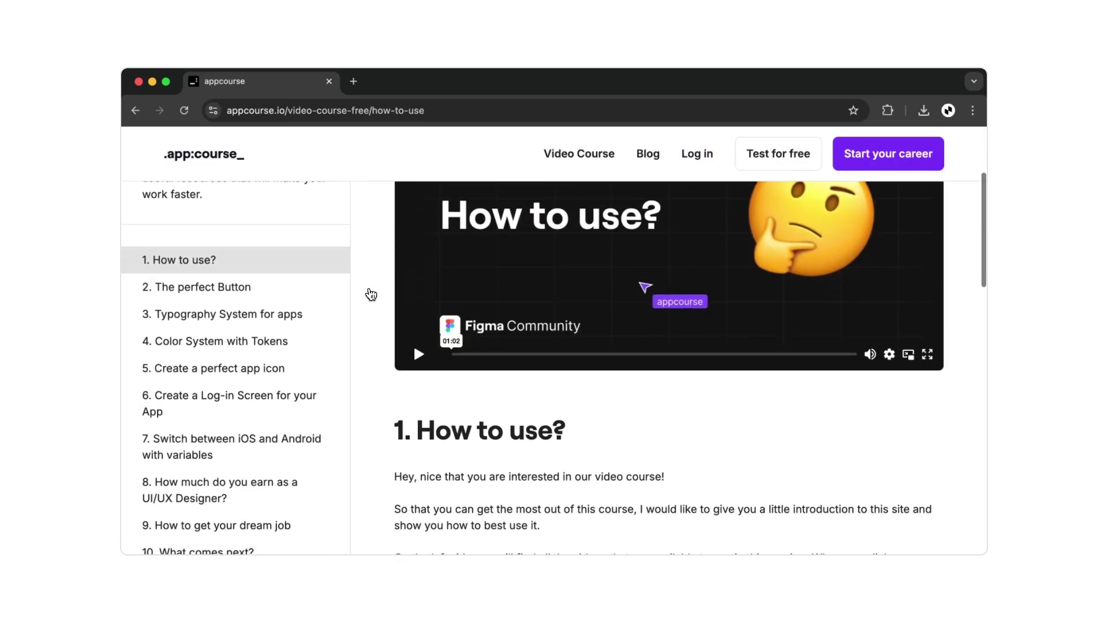
scroll(371, 295, down, 3)
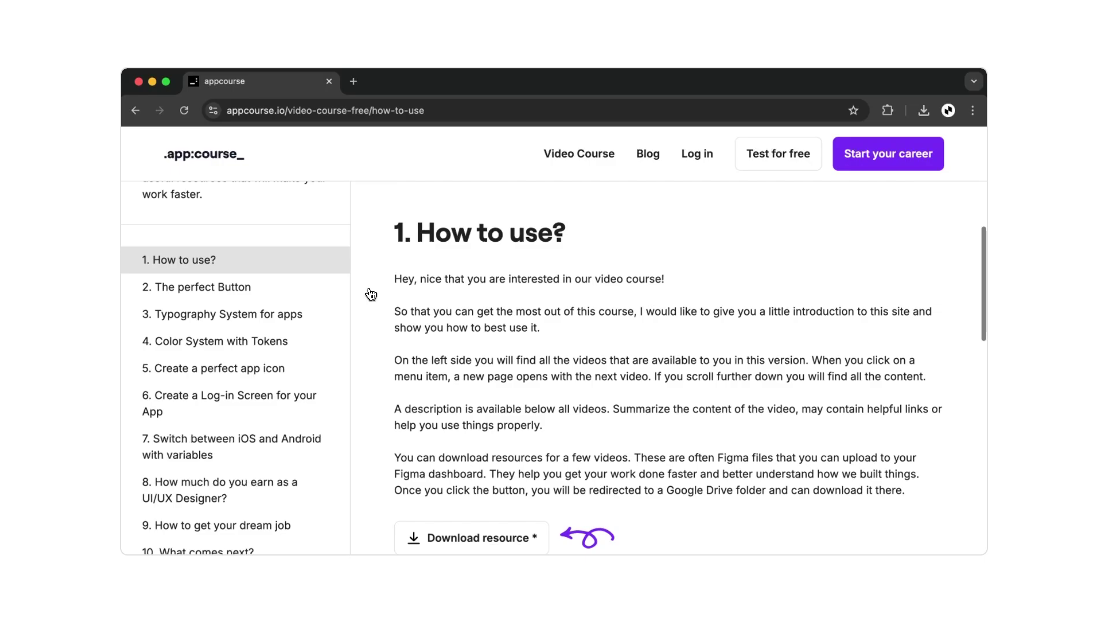
click(308, 291)
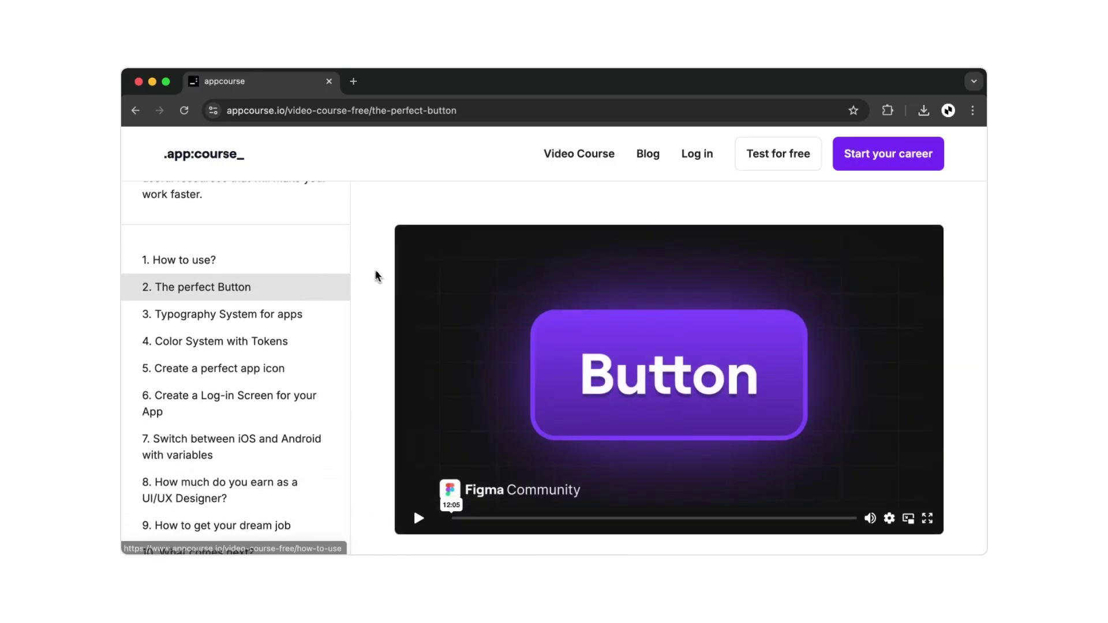
scroll(376, 293, down, 2)
scroll(375, 293, down, 6)
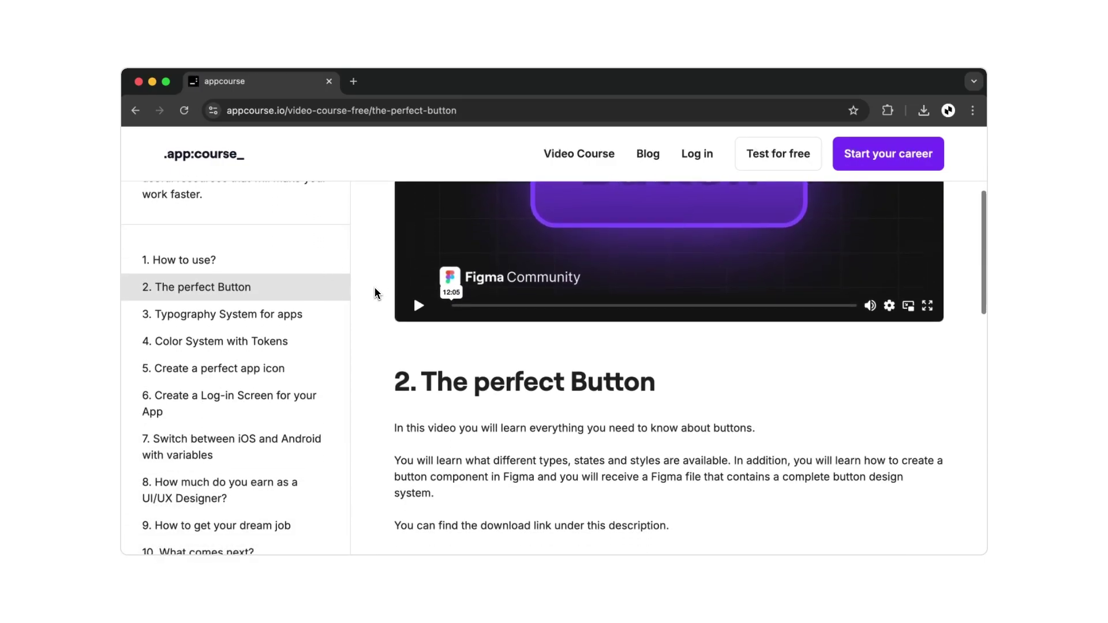